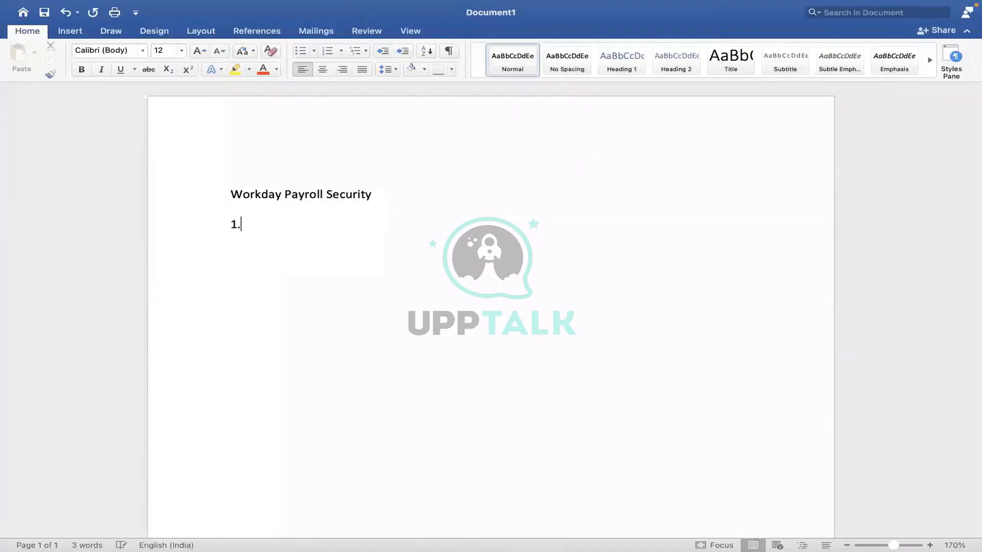
pyautogui.write('Role')
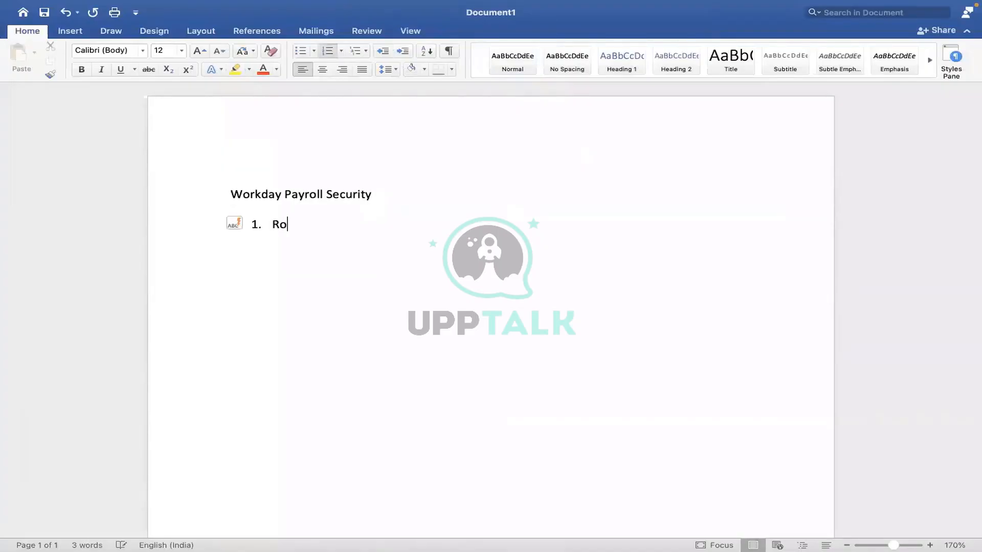
pyautogui.press('BackSpace')
pyautogui.press('BackSpace')
pyautogui.press('BackSpace')
pyautogui.press('BackSpace')
# Step: Enter "Payroll Partner" and "Payroll Admin" as the first two numbered items under the Workday Payroll Security heading
pyautogui.write('Payroll Partner')
pyautogui.press('Return')
pyautogui.write('Payroll ')
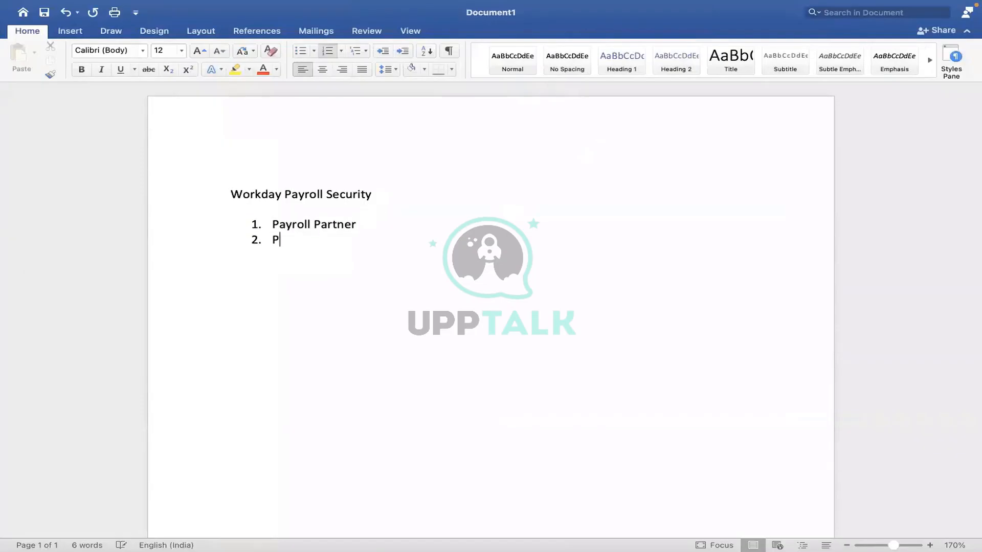
pyautogui.write('Admin')
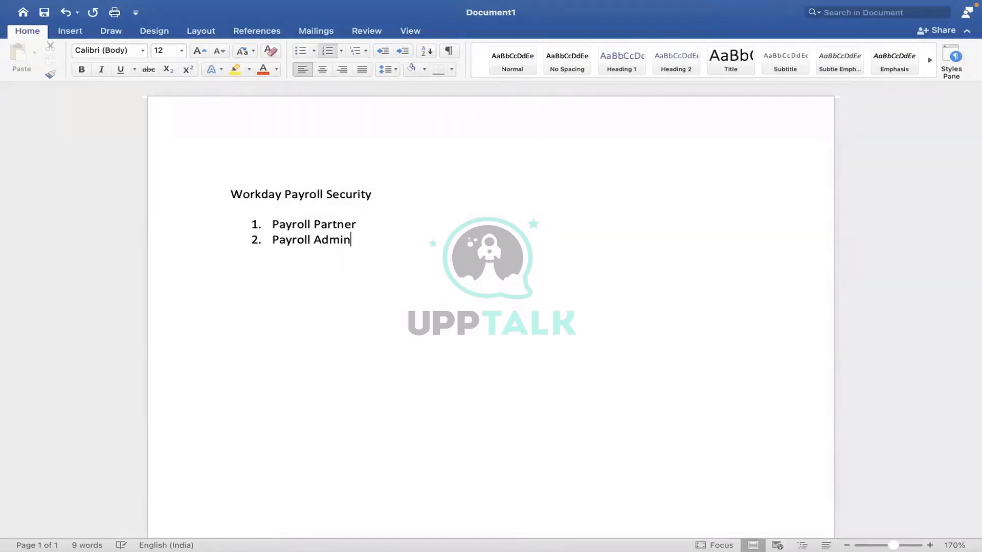
# Step: Append "(country specific or Global)" directly after Payroll Admin in the second list item
pyautogui.write('(country specifi')
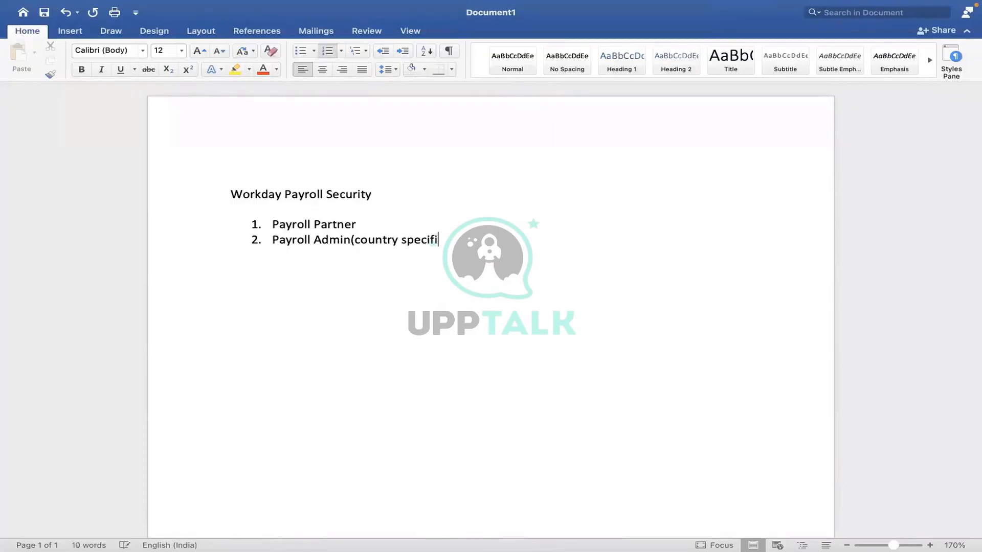
pyautogui.write('c or g')
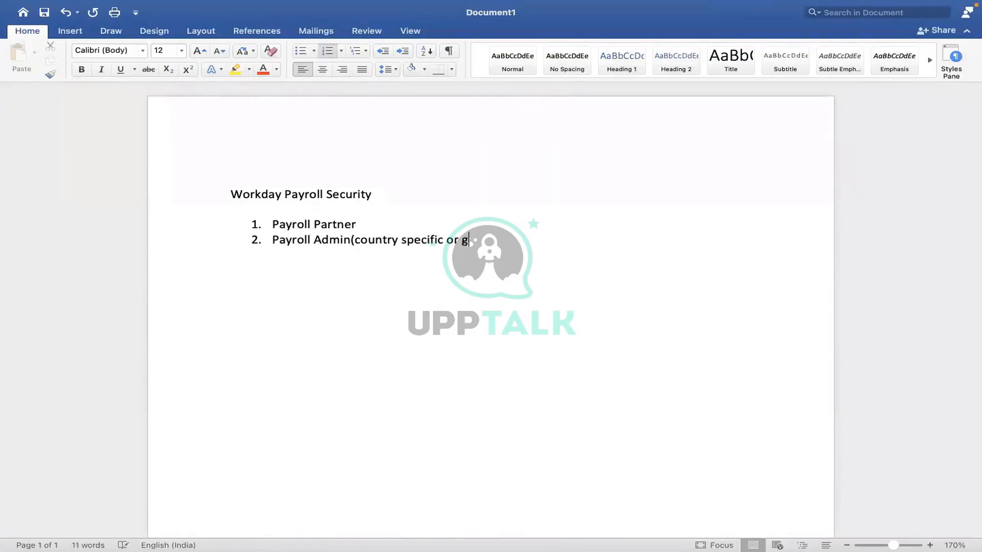
pyautogui.write('LOBAL)')
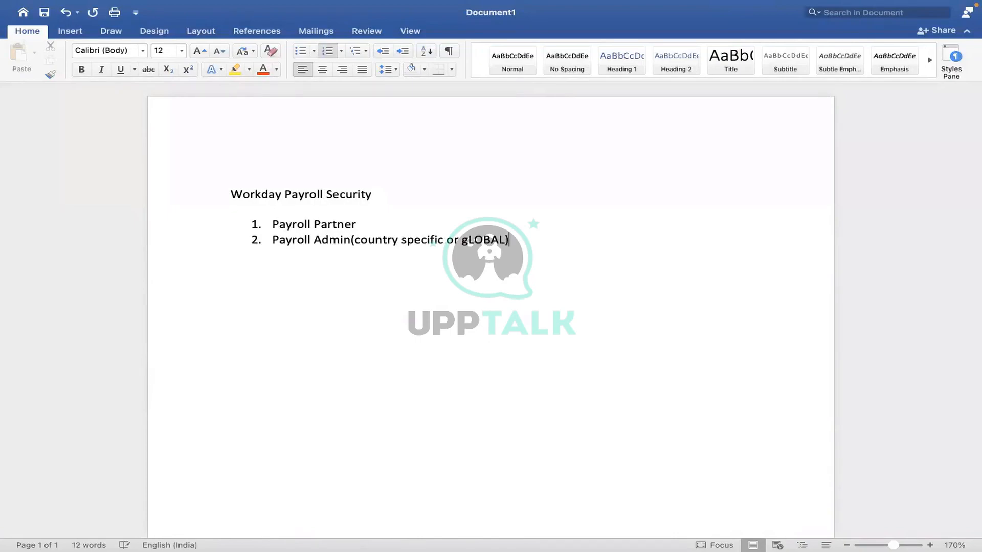
pyautogui.press('BackSpace')
pyautogui.press('BackSpace')
pyautogui.press('BackSpace')
pyautogui.press('BackSpace')
pyautogui.press('BackSpace')
pyautogui.press('BackSpace')
pyautogui.press('BackSpace')
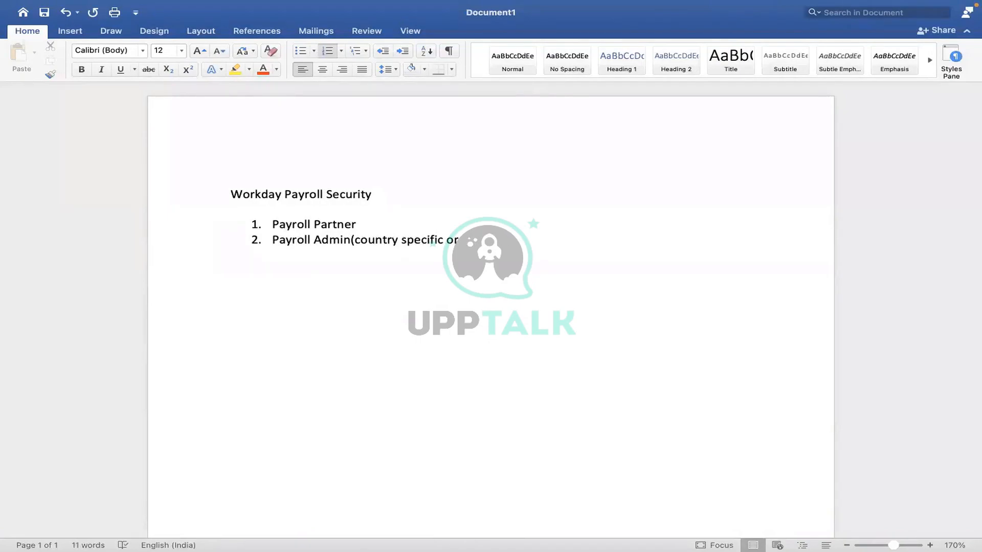
pyautogui.write('Global')
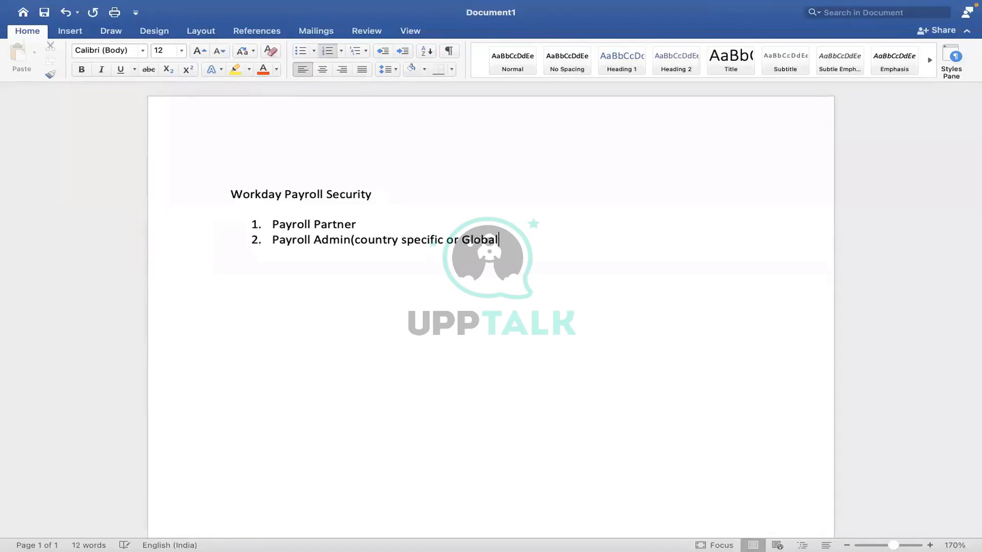
pyautogui.write(')')
# Step: Append "– Role based security group" to the Payroll Partner list item
pyautogui.click(474, 239)
pyautogui.write('-')
pyautogui.write(' Ro')
pyautogui.write('le based sec')
pyautogui.write('u')
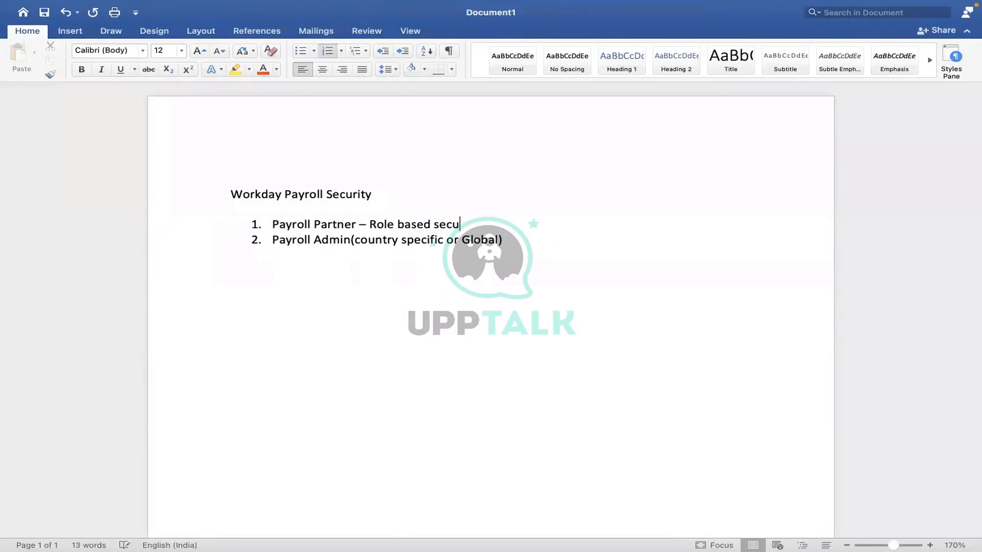
pyautogui.write('rity group')
# Step: Append "User based security group" to the end of the Payroll Admin list item
pyautogui.write(' Use')
pyautogui.write('r based secur')
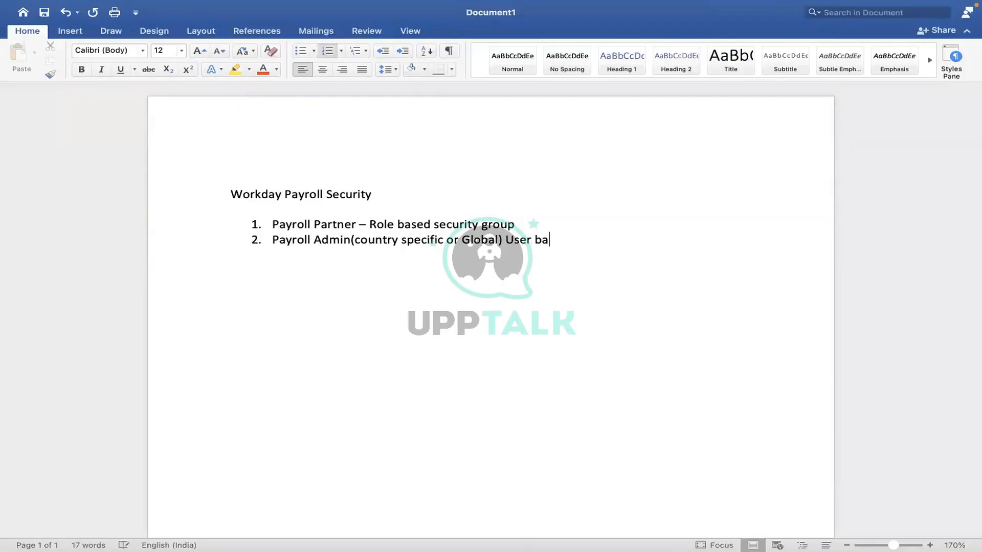
pyautogui.write('ity group')
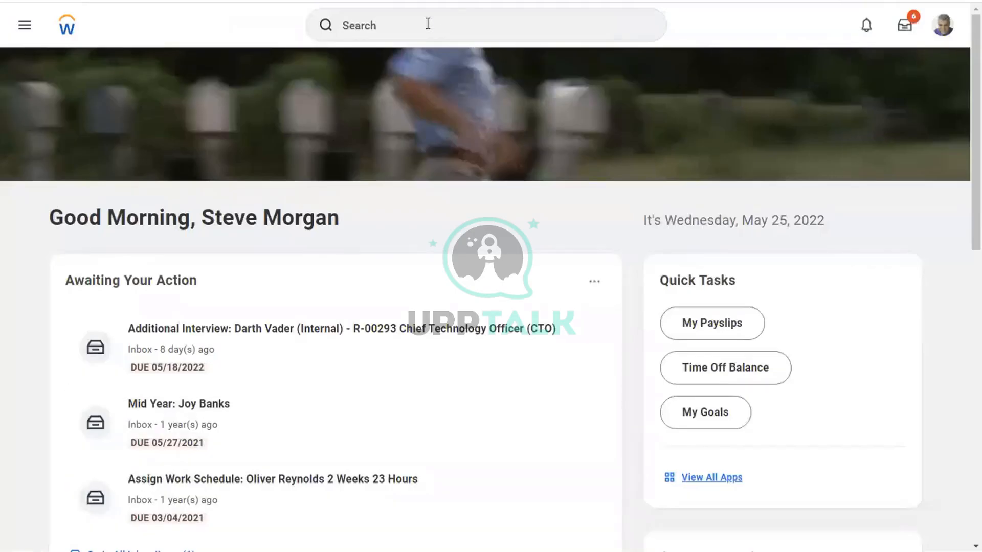
# Step: Switch to Workday and search for "view pay group"
pyautogui.click(428, 23)
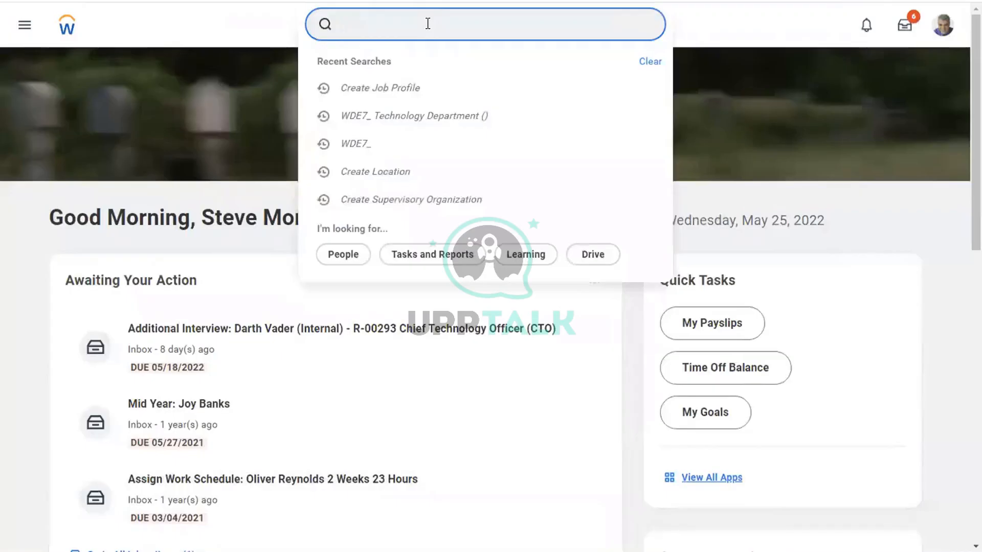
pyautogui.write('view pay gro')
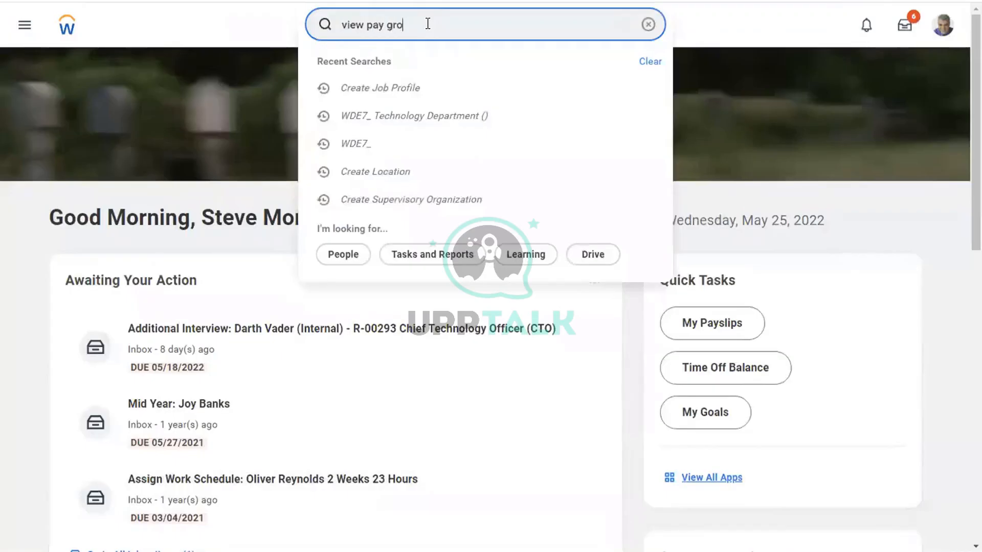
pyautogui.write('up')
pyautogui.press('Return')
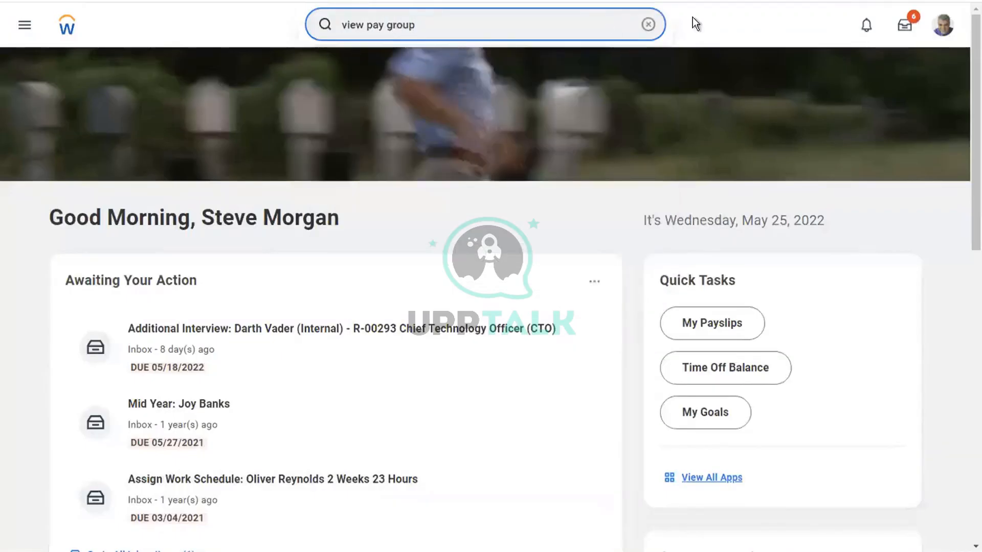
# Step: Shorten the search phrase to "pay group" to look for matching reports
pyautogui.click(370, 27)
pyautogui.hotkey('shift', 'Left')
pyautogui.hotkey('shift', 'Left')
pyautogui.hotkey('shift', 'Left')
pyautogui.hotkey('shift', 'Left')
pyautogui.hotkey('shift', 'Left')
pyautogui.press('BackSpace')
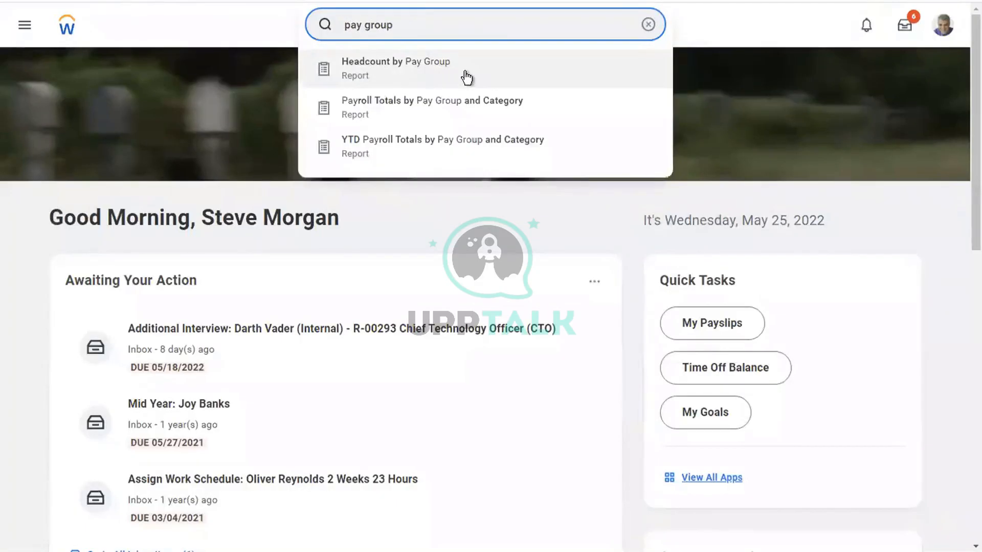
# Step: Search for "start proxy" instead and open the Start Proxy task, ready to specify the Act As person
pyautogui.click(637, 30)
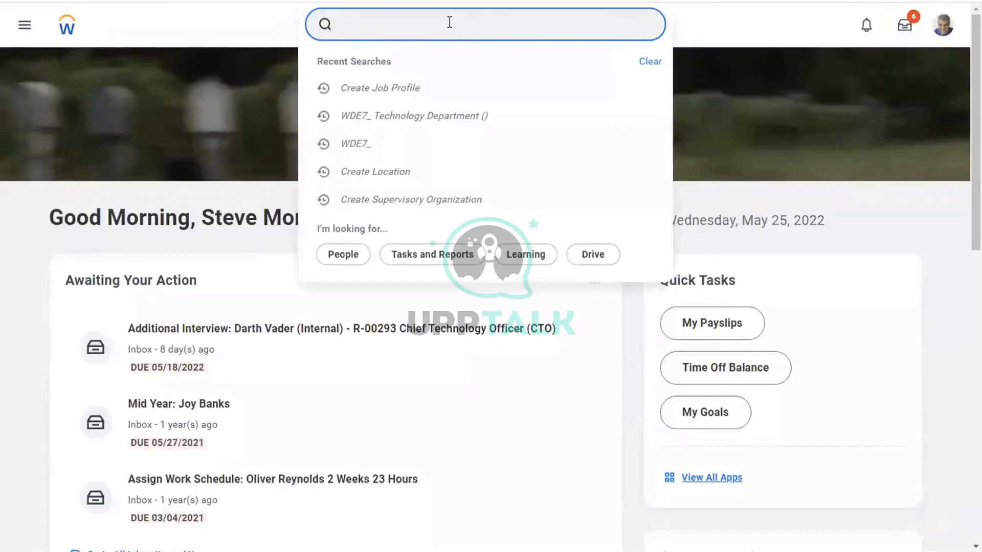
pyautogui.write('start proxy')
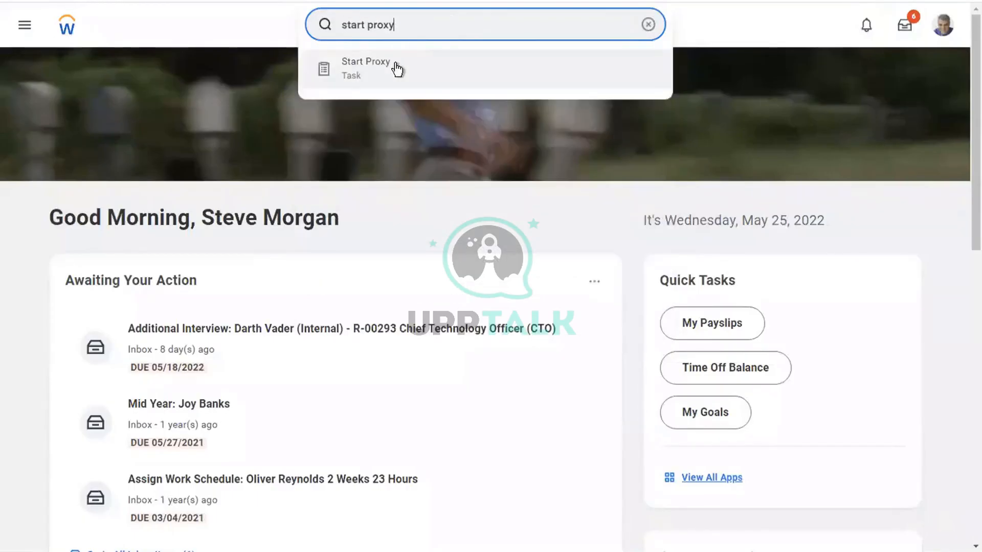
pyautogui.click(397, 68)
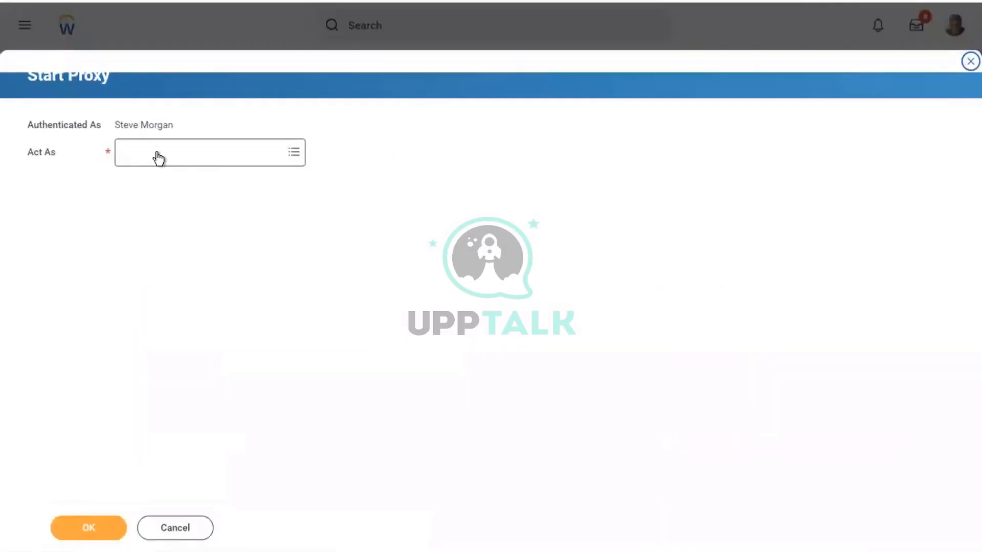
pyautogui.click(177, 153)
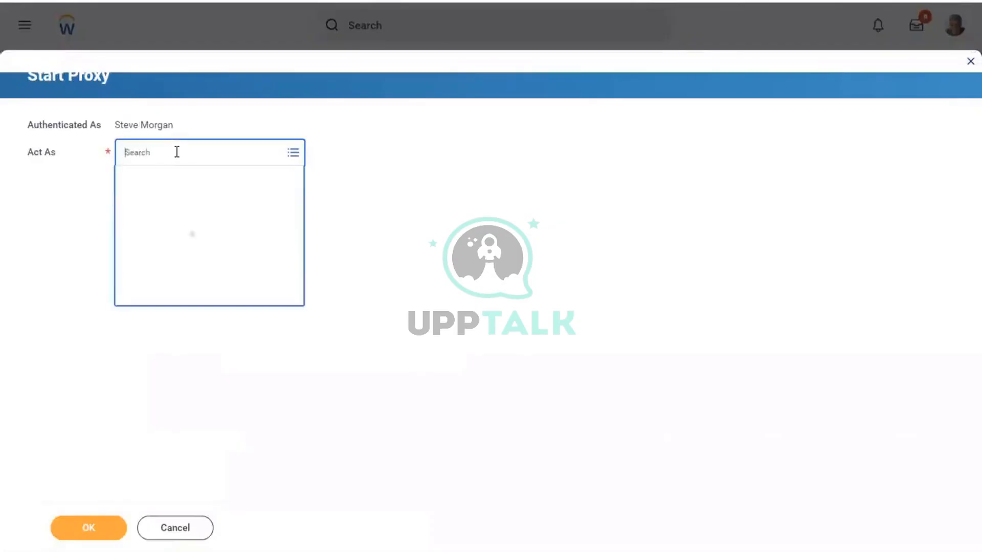
pyautogui.write('john')
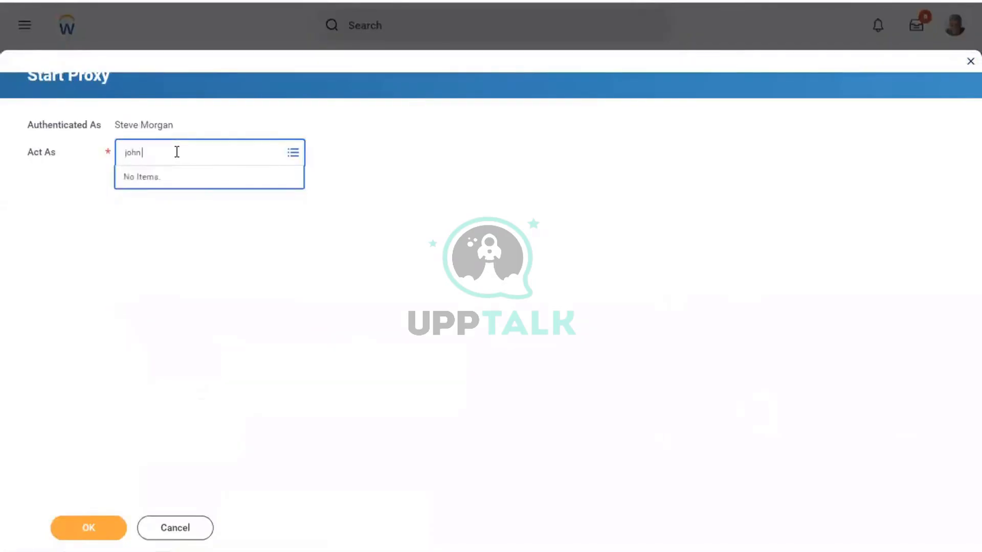
pyautogui.press('BackSpace')
pyautogui.press('BackSpace')
pyautogui.press('BackSpace')
pyautogui.press('BackSpace')
# Step: Enter the payroll partner's full name as the person to act as and start the proxy session
pyautogui.write('betty liu')
pyautogui.press('Return')
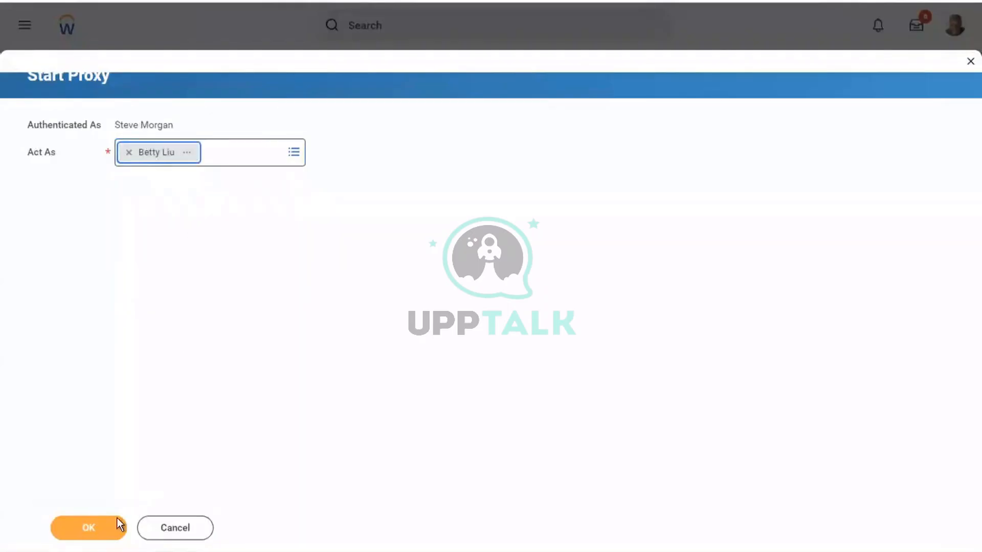
pyautogui.click(84, 529)
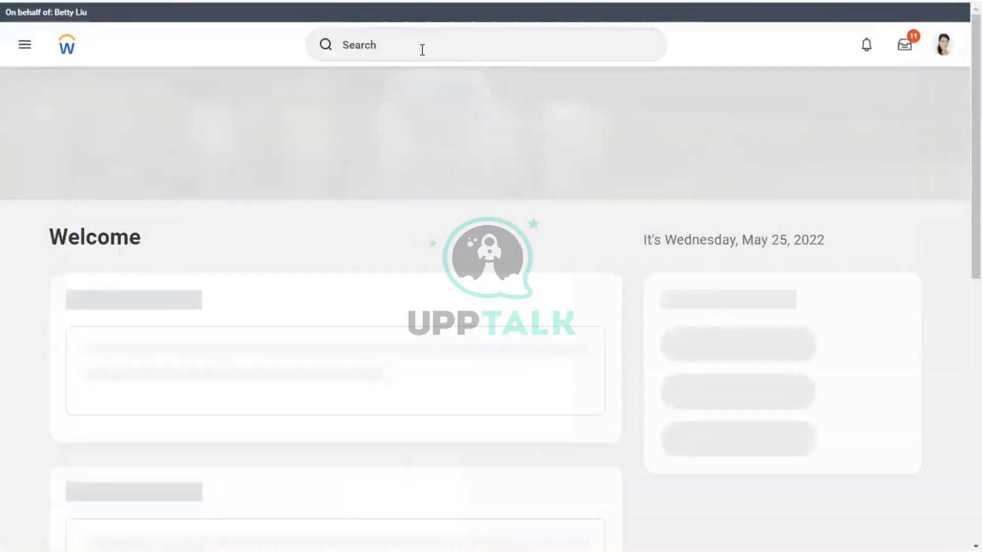
# Step: Search for "view pay group" while acting as the payroll partner and open the View Pay Group report
pyautogui.click(386, 45)
pyautogui.write('view')
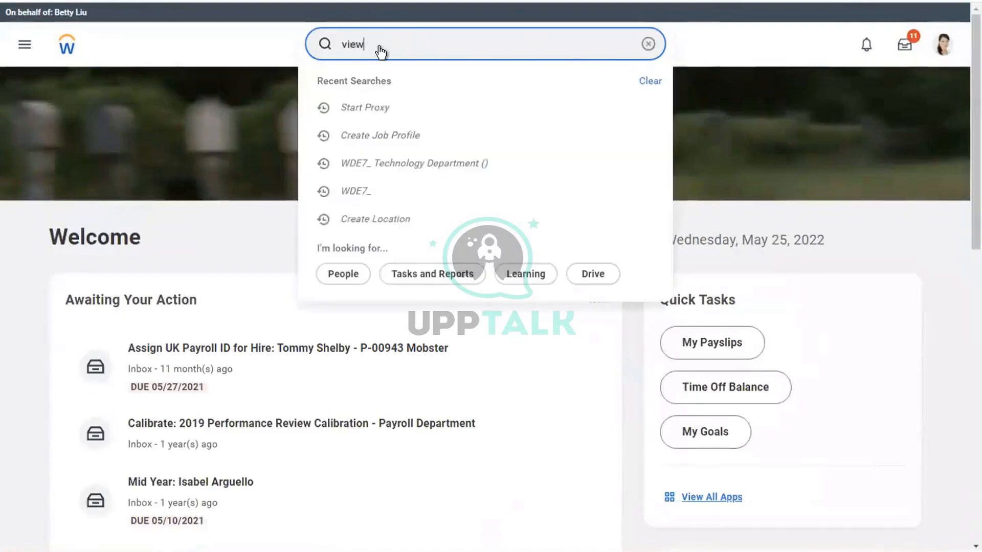
pyautogui.scroll(-9, 380, 51)
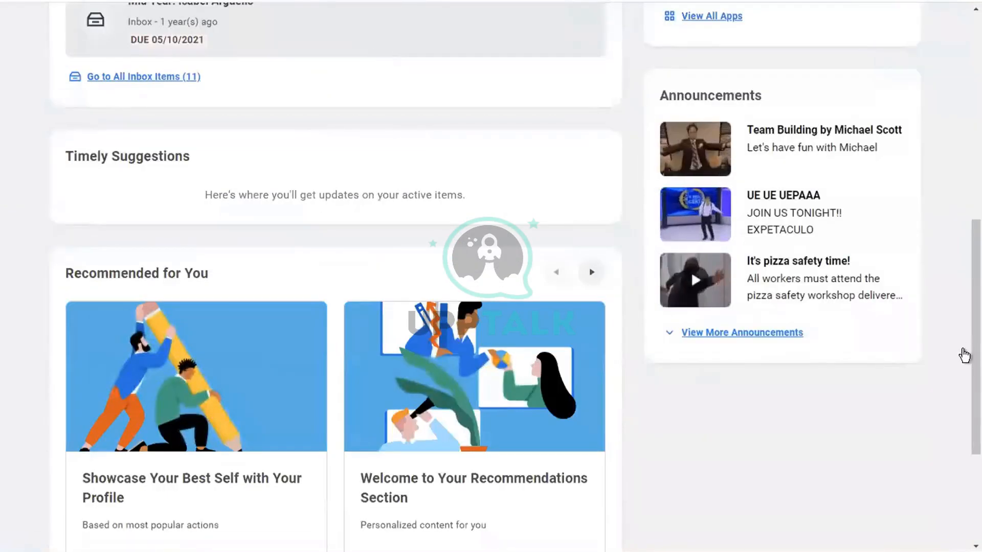
pyautogui.scroll(1, 964, 199)
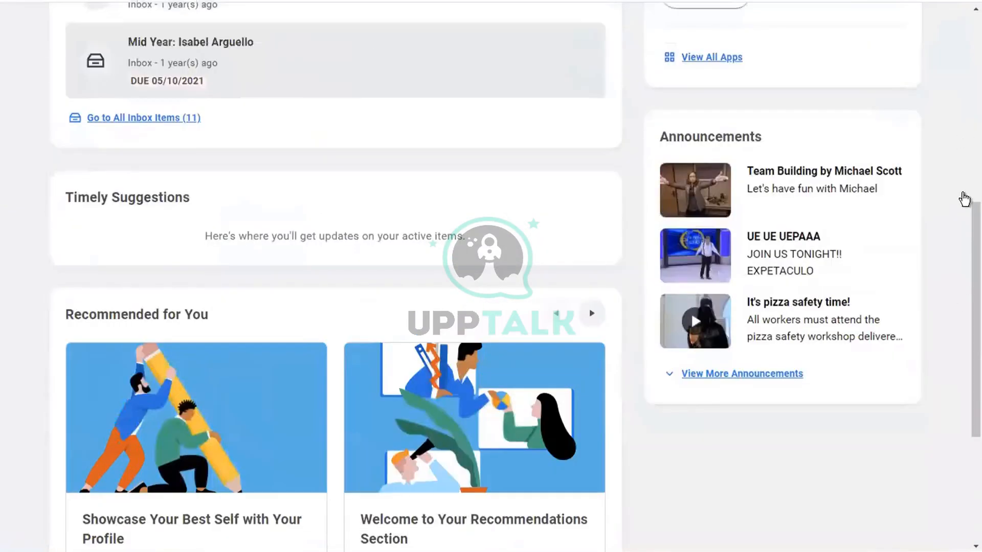
pyautogui.scroll(9, 964, 198)
pyautogui.click(486, 49)
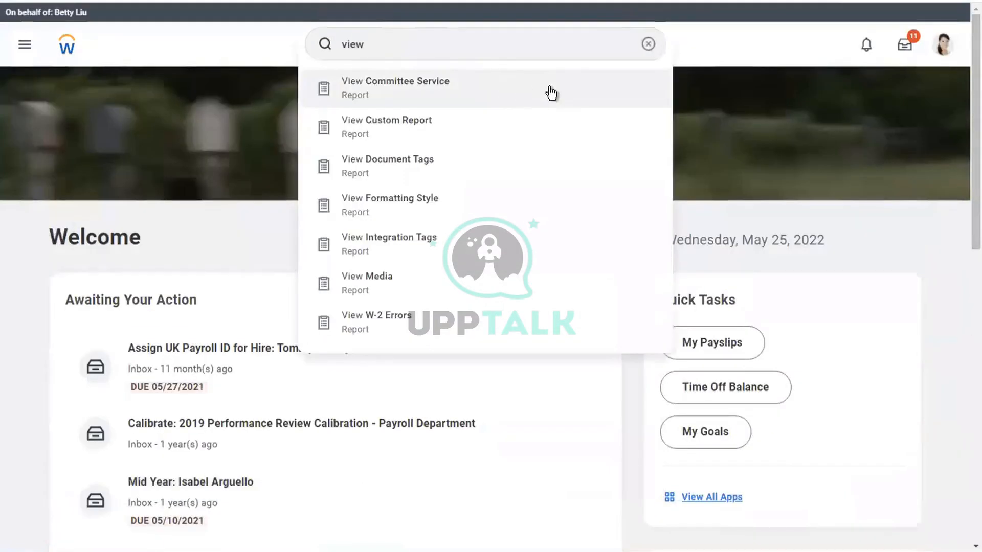
pyautogui.click(421, 52)
pyautogui.write('pay')
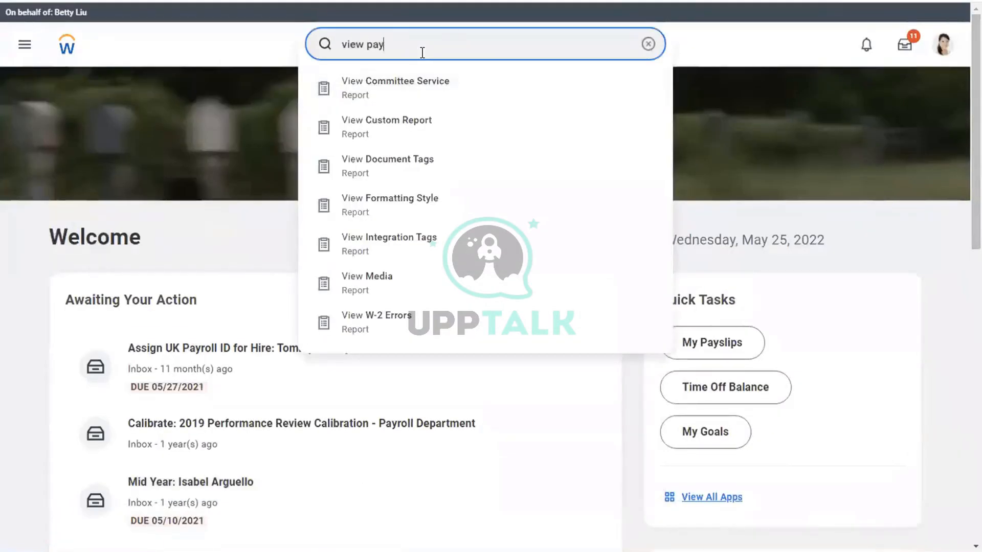
pyautogui.write(' group')
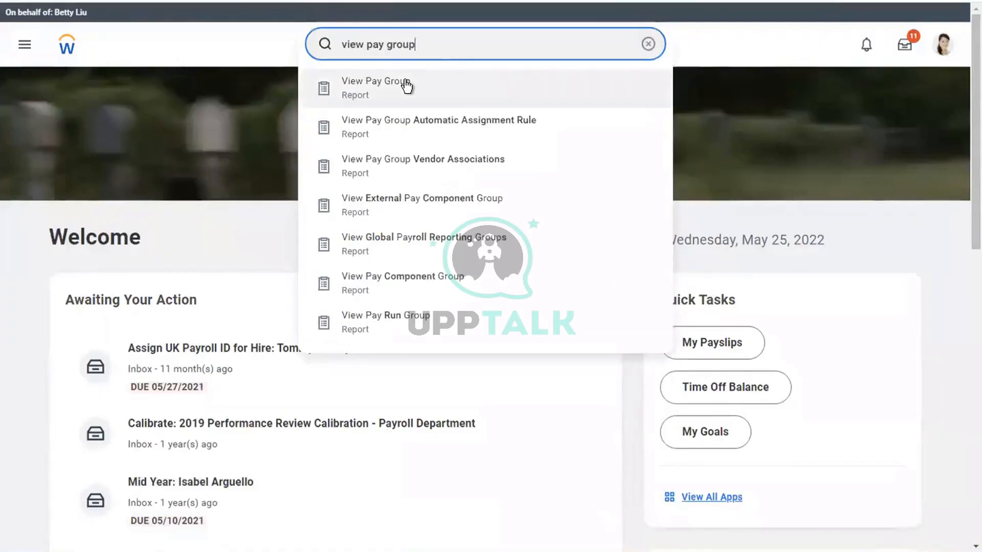
pyautogui.click(406, 86)
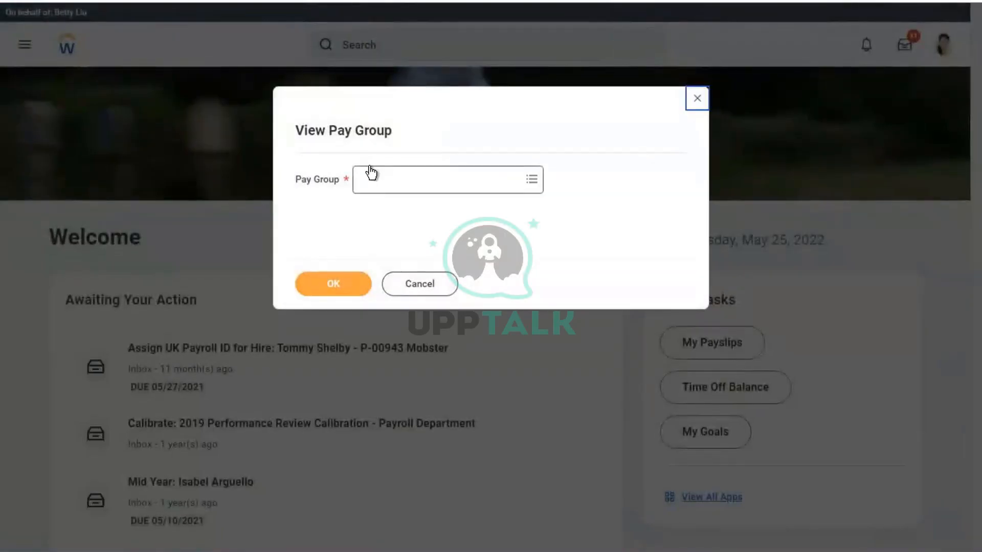
# Step: View the USA Semi-monthly Professional Corporate pay group and display its role assignments
pyautogui.click(397, 176)
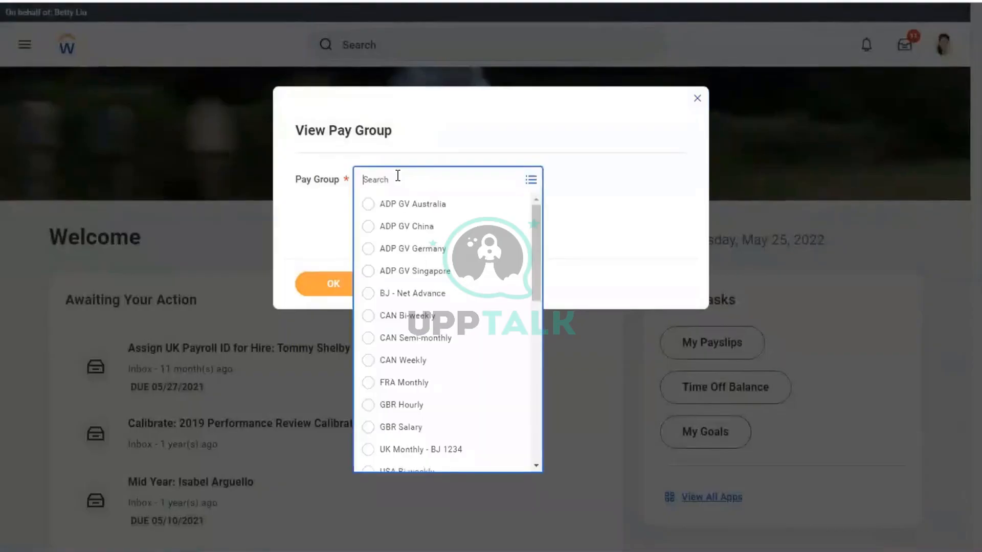
pyautogui.write('sem')
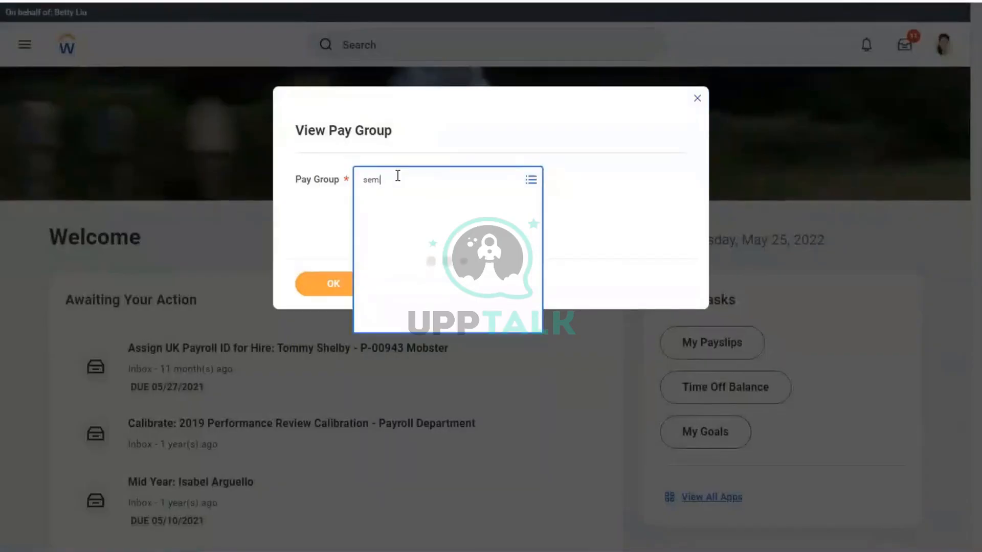
pyautogui.write('i')
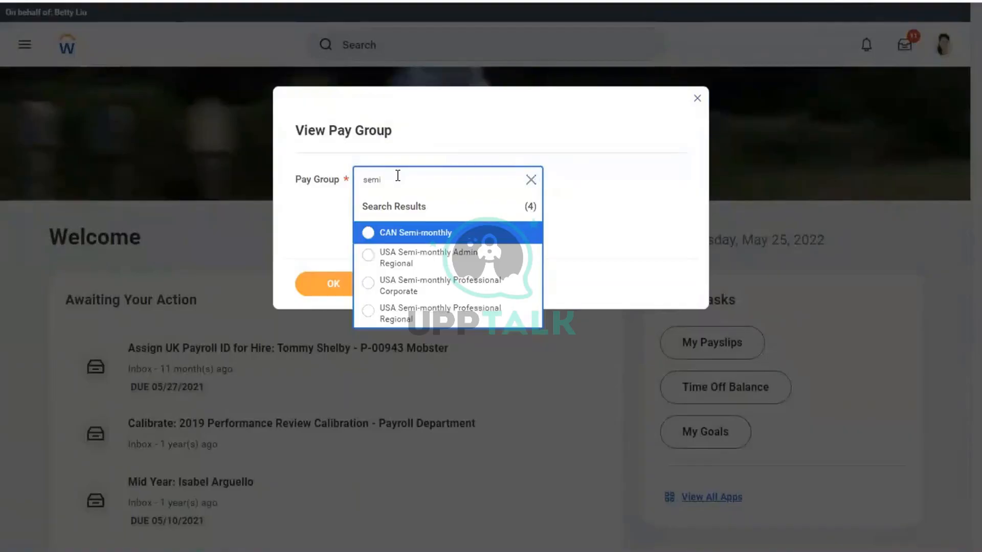
pyautogui.click(427, 295)
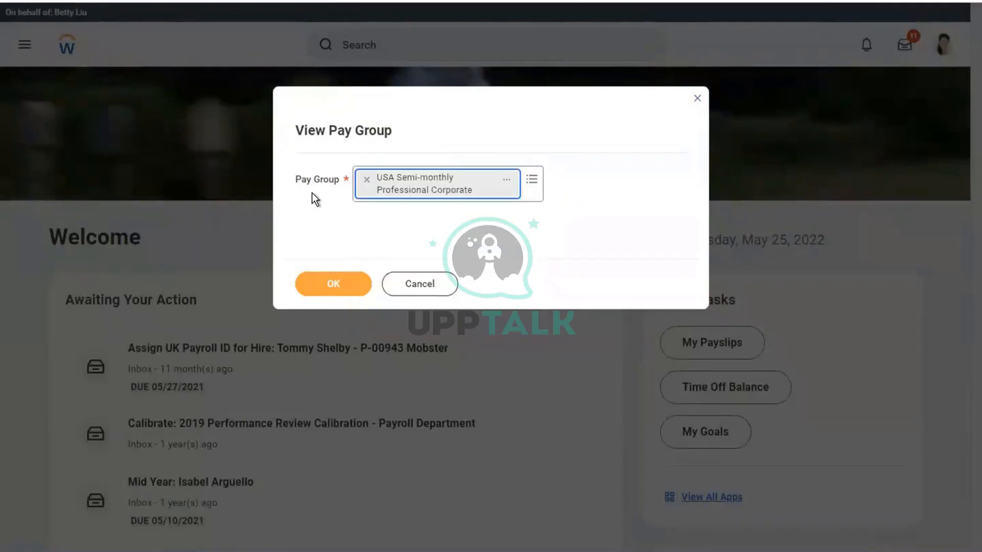
pyautogui.click(324, 290)
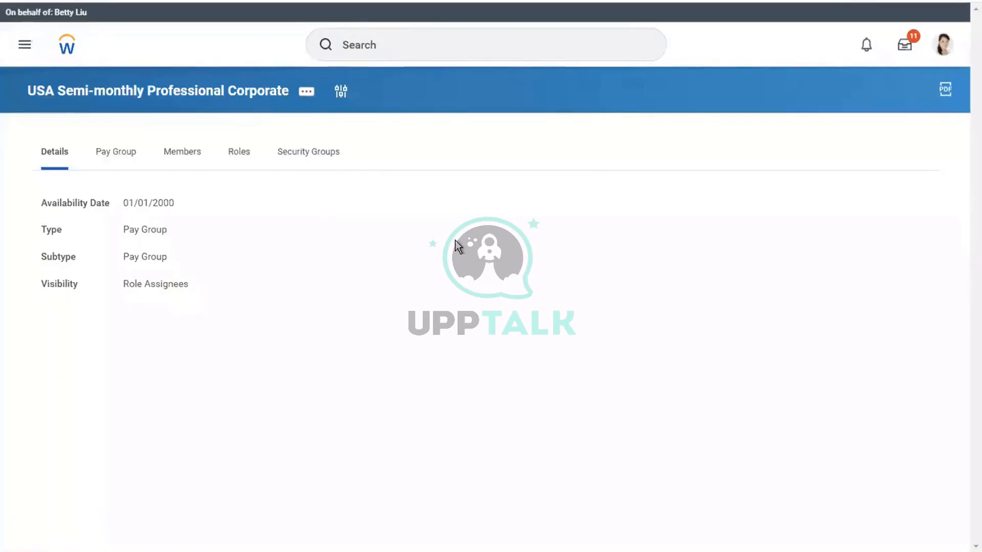
pyautogui.click(243, 164)
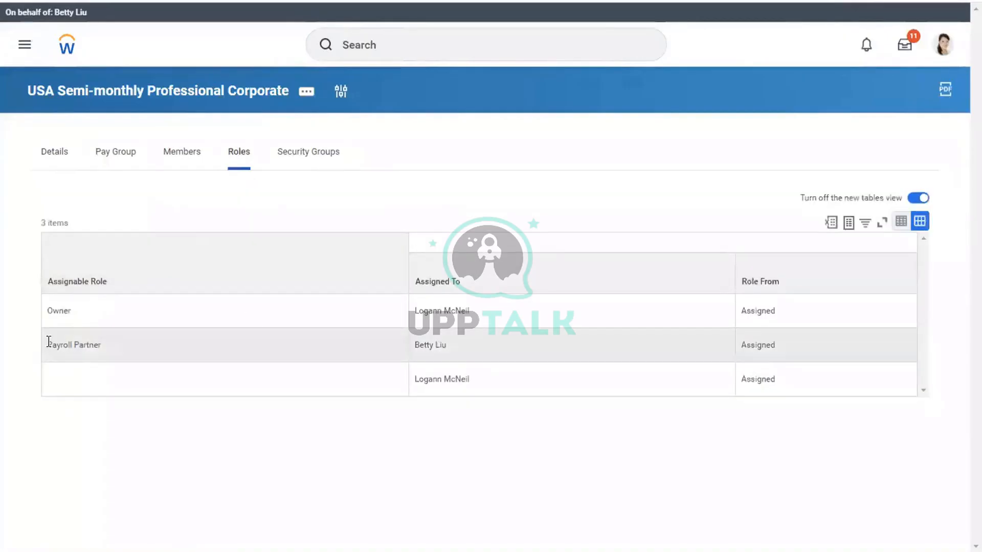
# Step: Highlight the Payroll Partner assignee and check which role actions are available for the pay group
pyautogui.moveTo(491, 344); pyautogui.dragTo(231, 334)
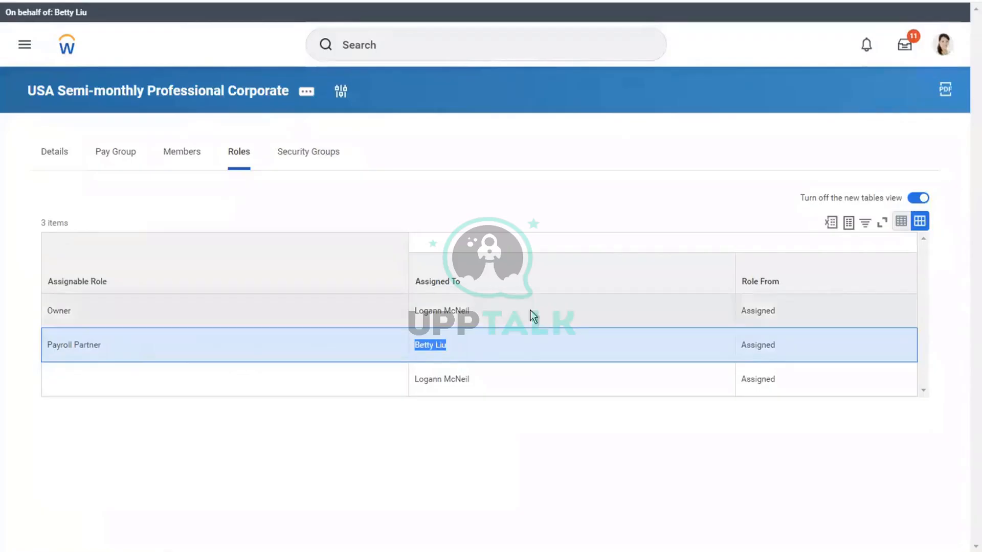
pyautogui.click(495, 350)
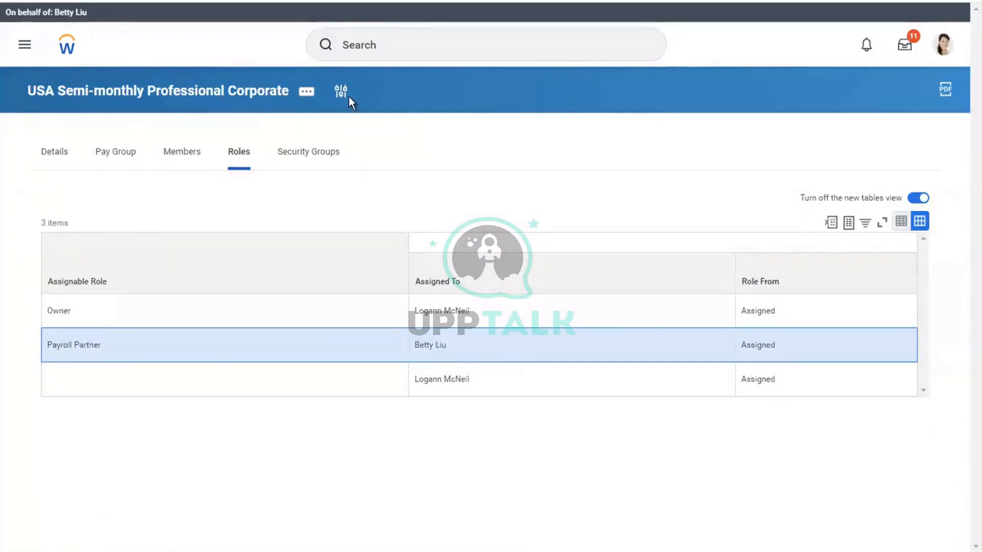
pyautogui.click(310, 97)
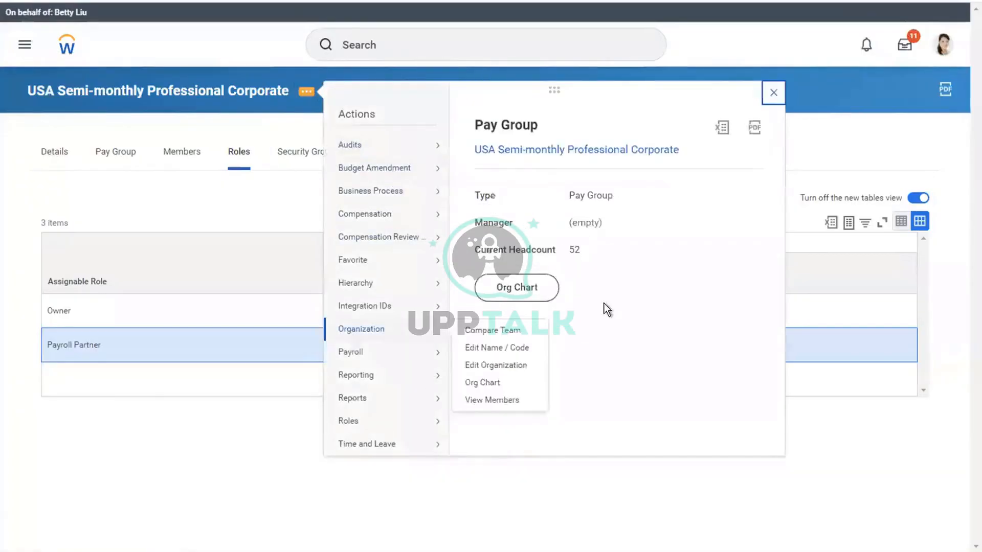
pyautogui.moveTo(373, 428)
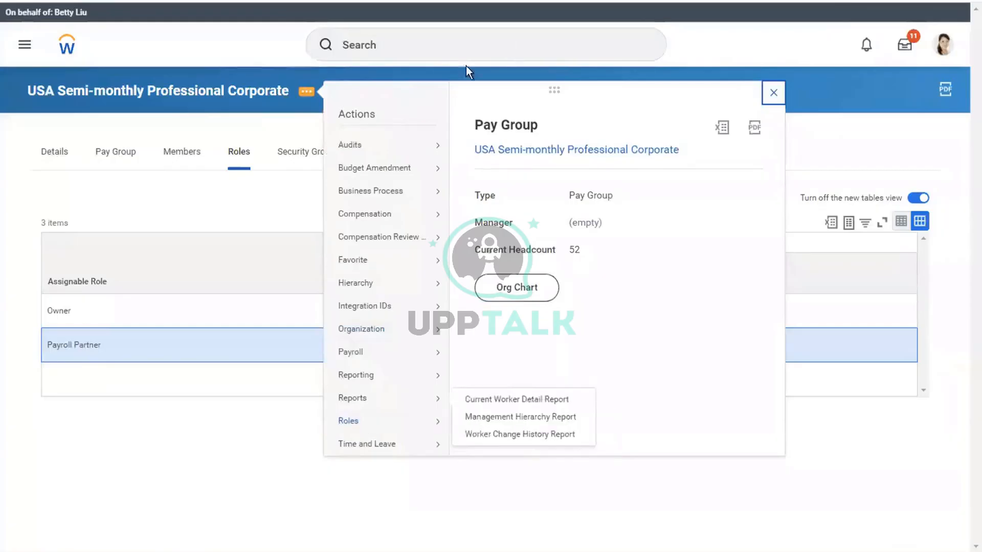
# Step: Search for "start proxy" and open the Start Proxy task again
pyautogui.click(423, 50)
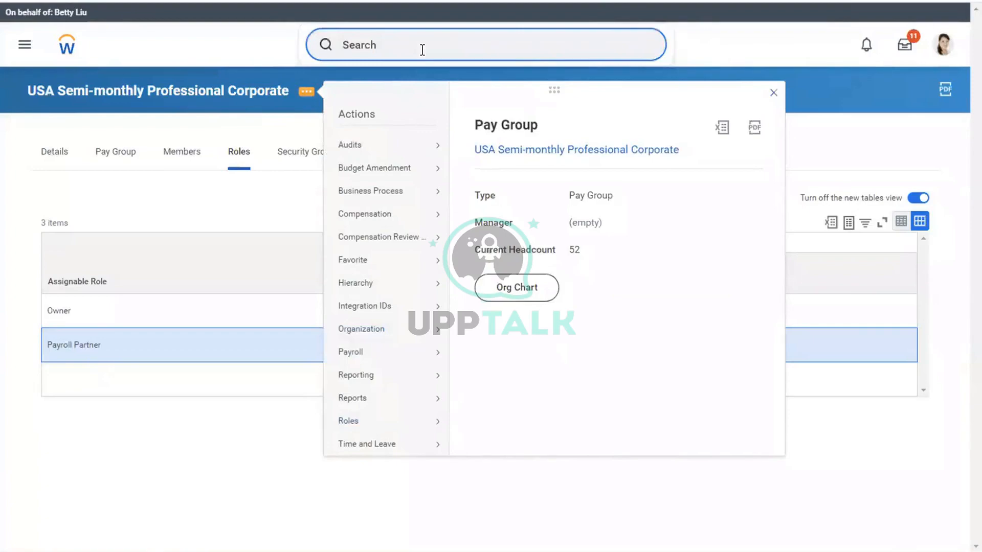
pyautogui.write('start proxy')
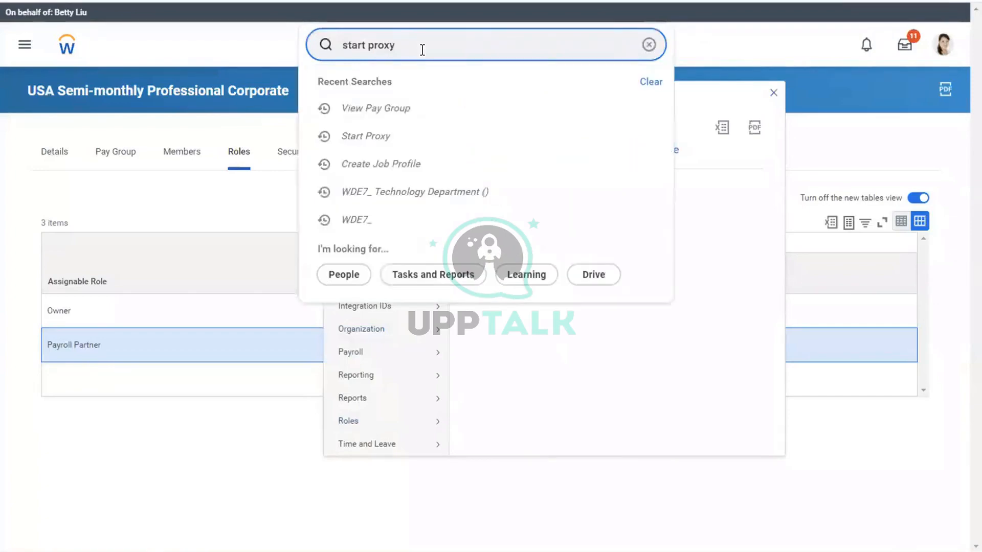
pyautogui.click(364, 91)
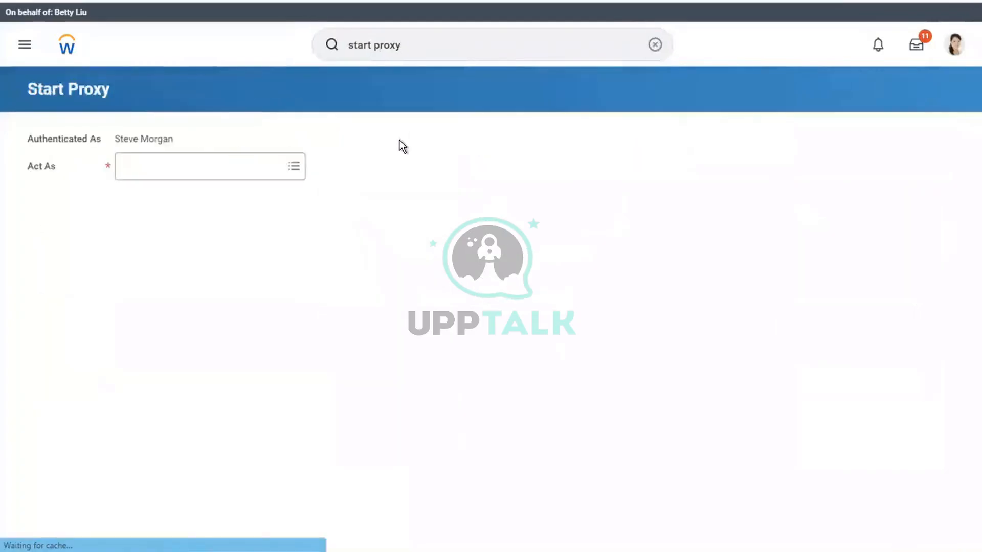
# Step: Choose the pay group owner as the person to act as and start the proxy session
pyautogui.click(254, 171)
pyautogui.write('log')
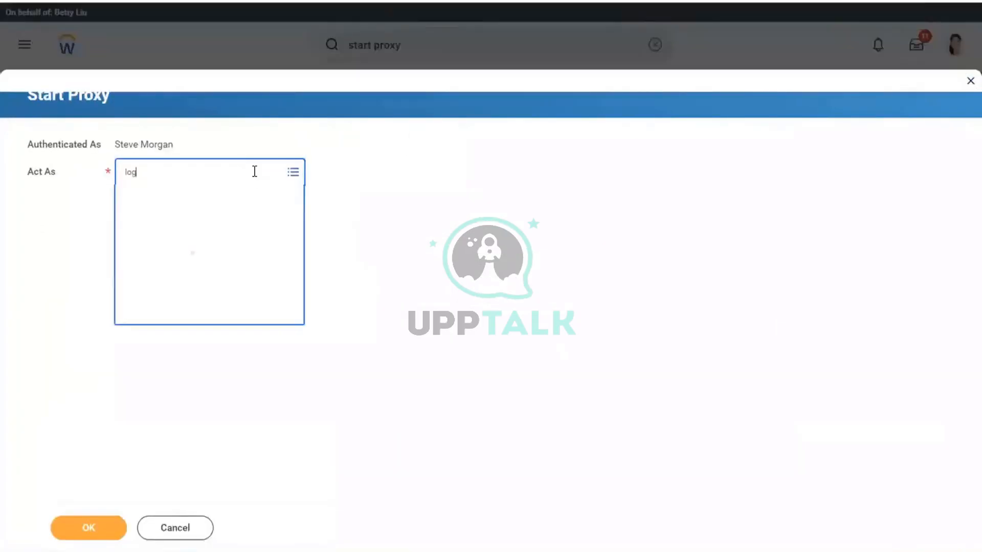
pyautogui.write('an mc')
pyautogui.click(237, 199)
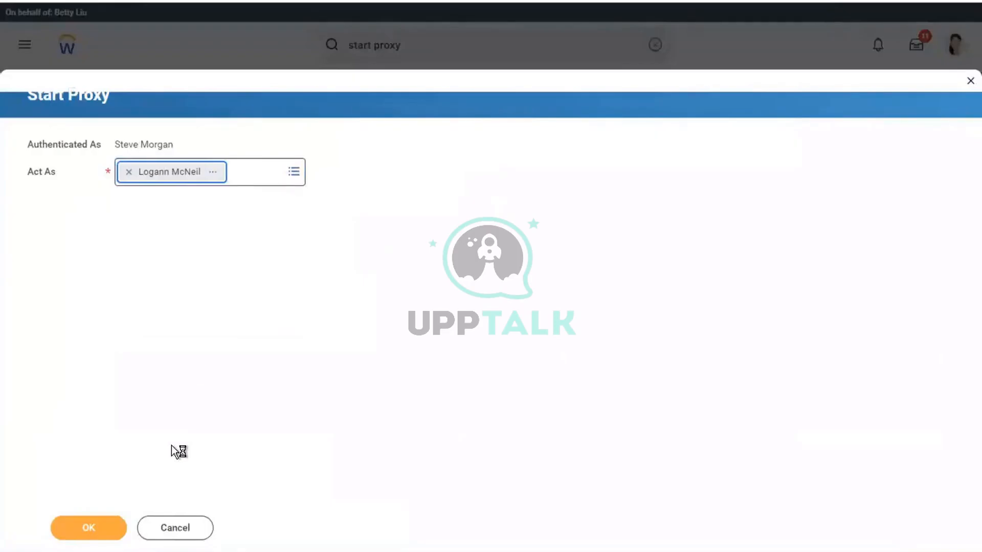
pyautogui.click(72, 528)
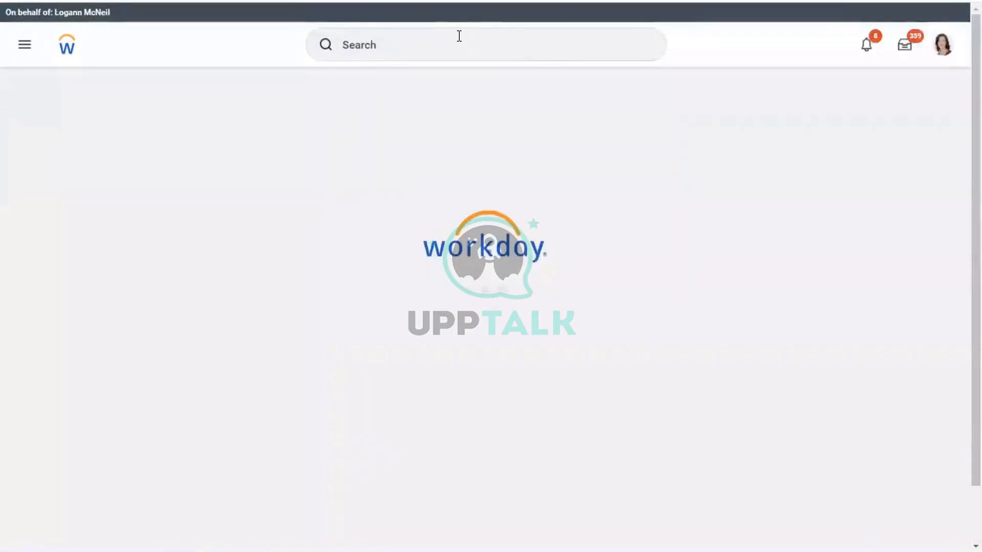
# Step: Search for "view pay group" while acting as the pay group owner and open the View Pay Group report
pyautogui.click(403, 44)
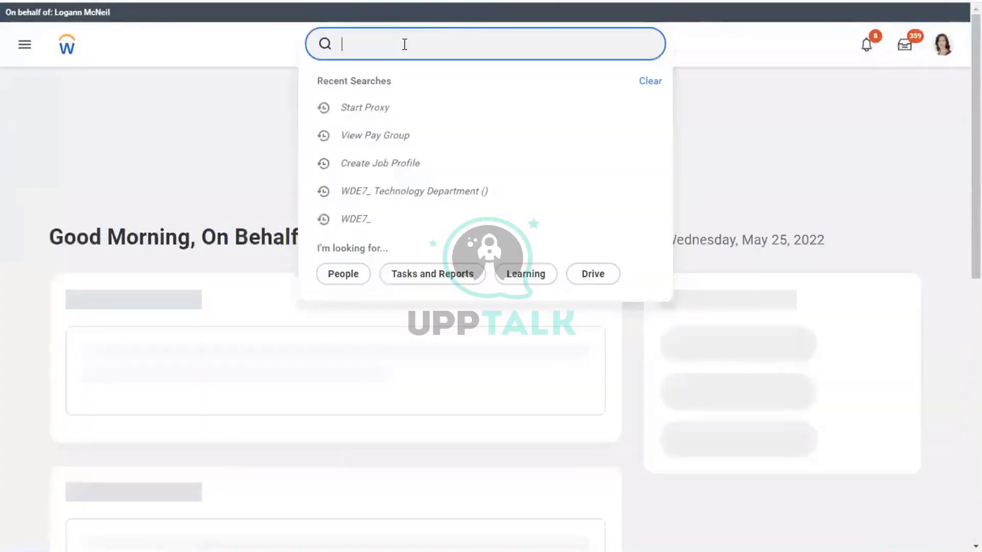
pyautogui.write('view')
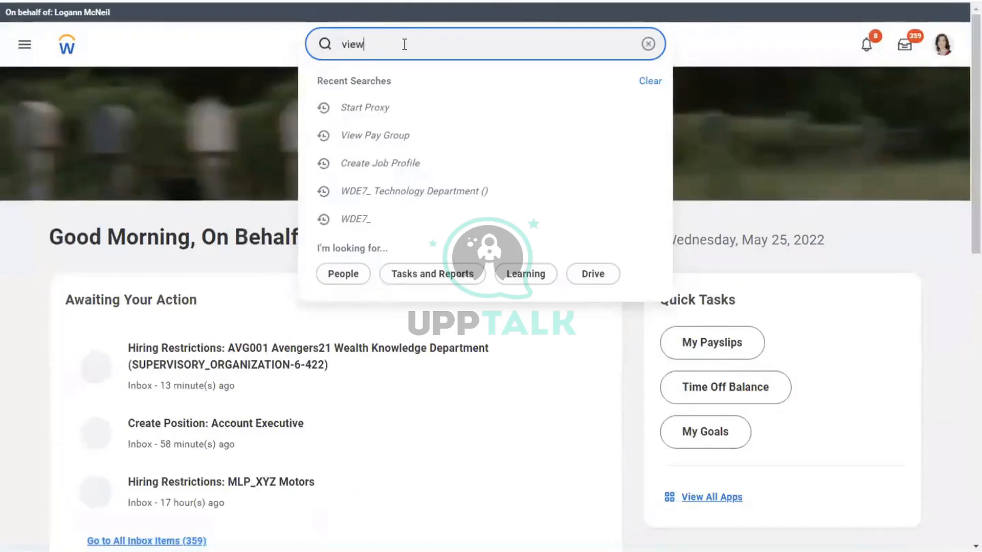
pyautogui.press('Return')
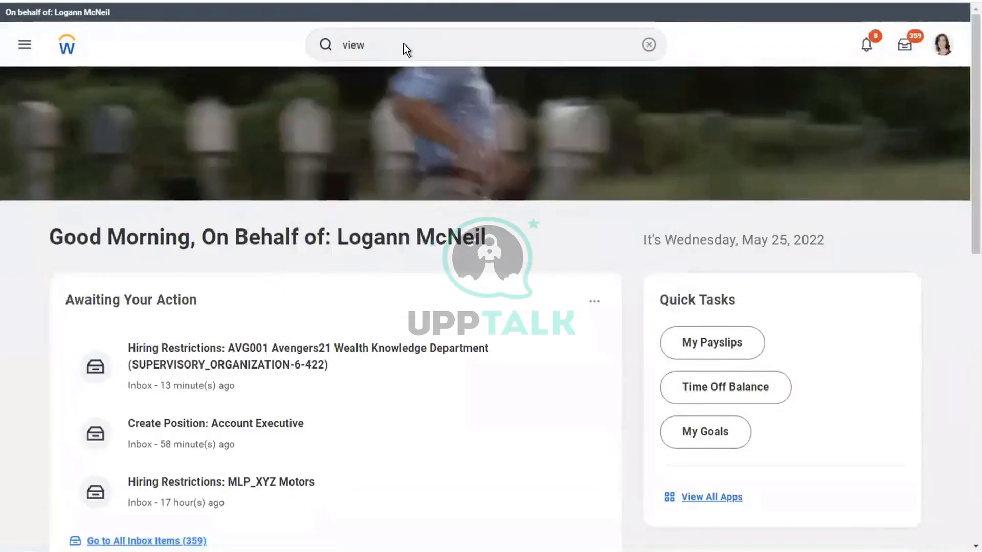
pyautogui.scroll(-9, 931, 219)
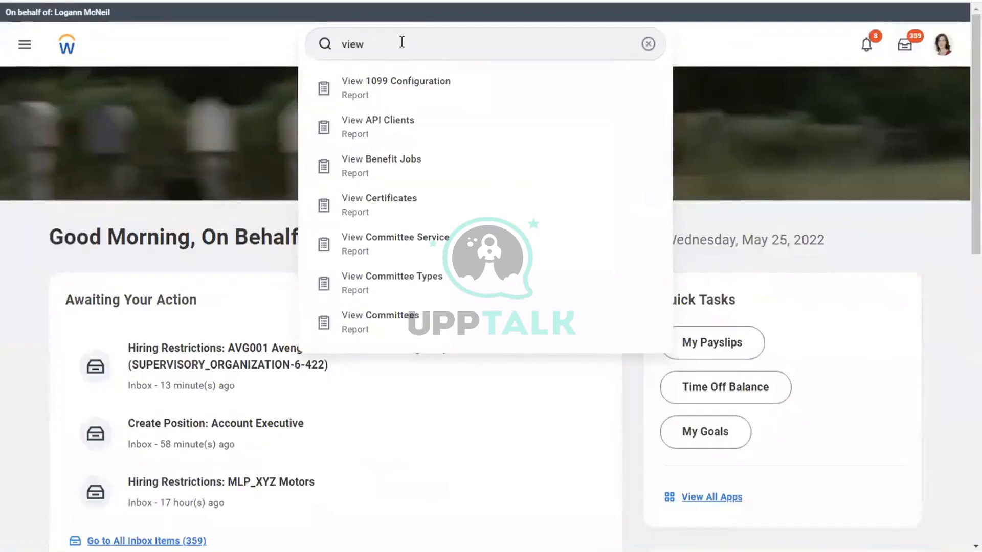
pyautogui.click(401, 42)
pyautogui.write('pay gr')
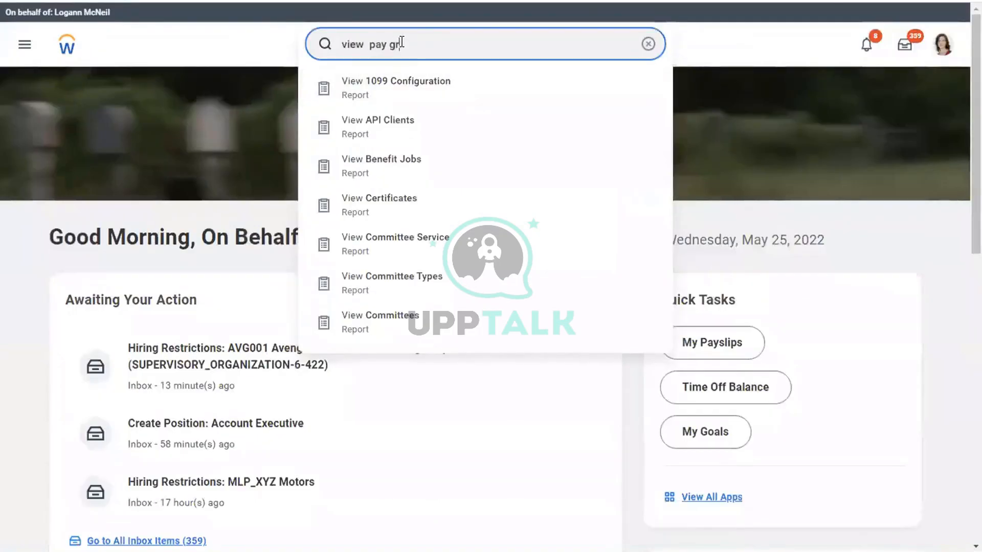
pyautogui.write('oup')
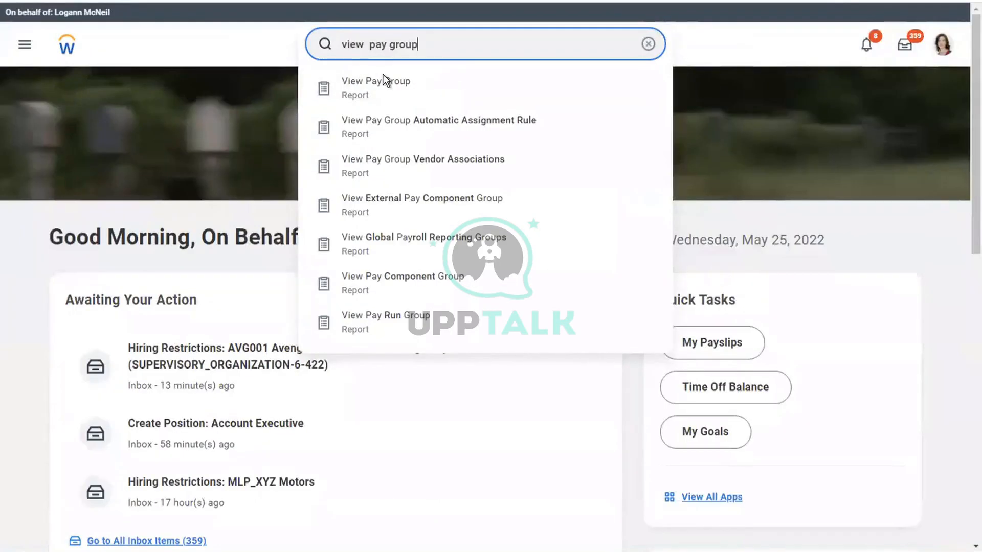
pyautogui.click(385, 80)
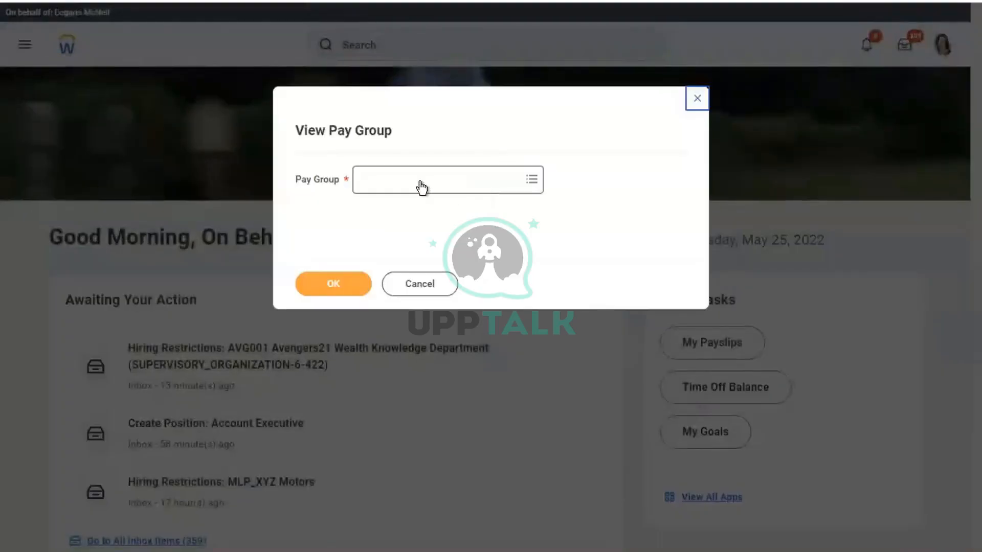
# Step: Find the semi-monthly pay groups and view USA Semi-monthly Professional Corporate
pyautogui.click(421, 181)
pyautogui.write('se')
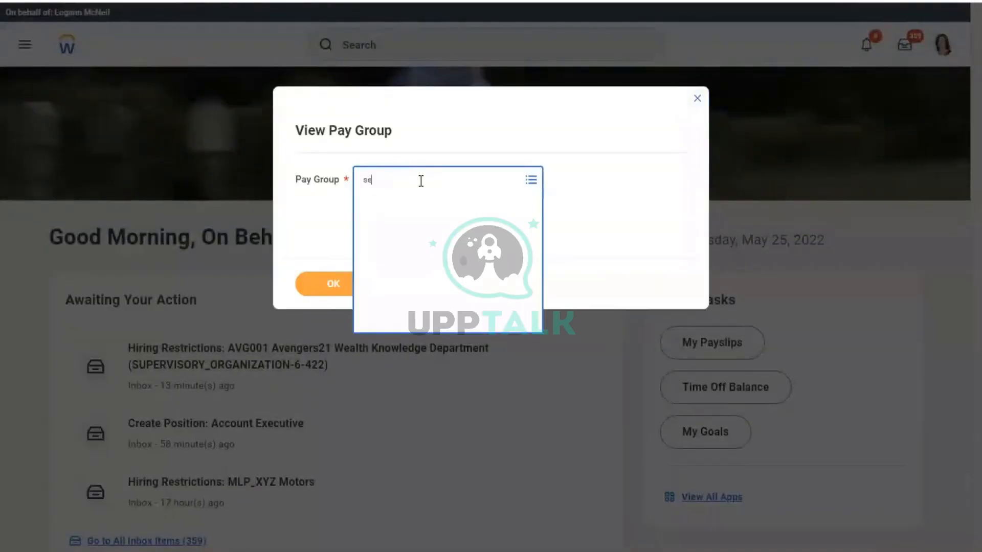
pyautogui.write('min')
pyautogui.press('Return')
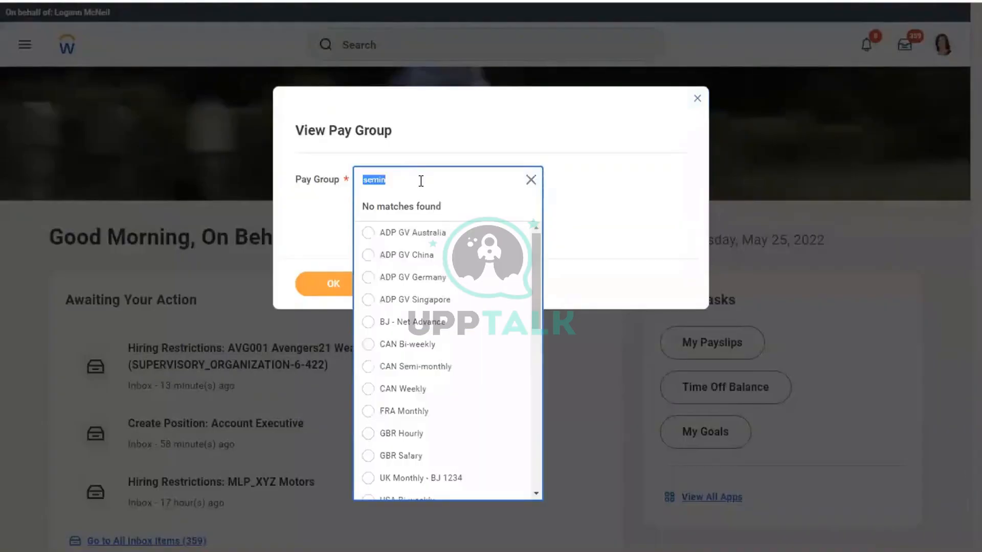
pyautogui.press('BackSpace')
pyautogui.write('sem')
pyautogui.press('Return')
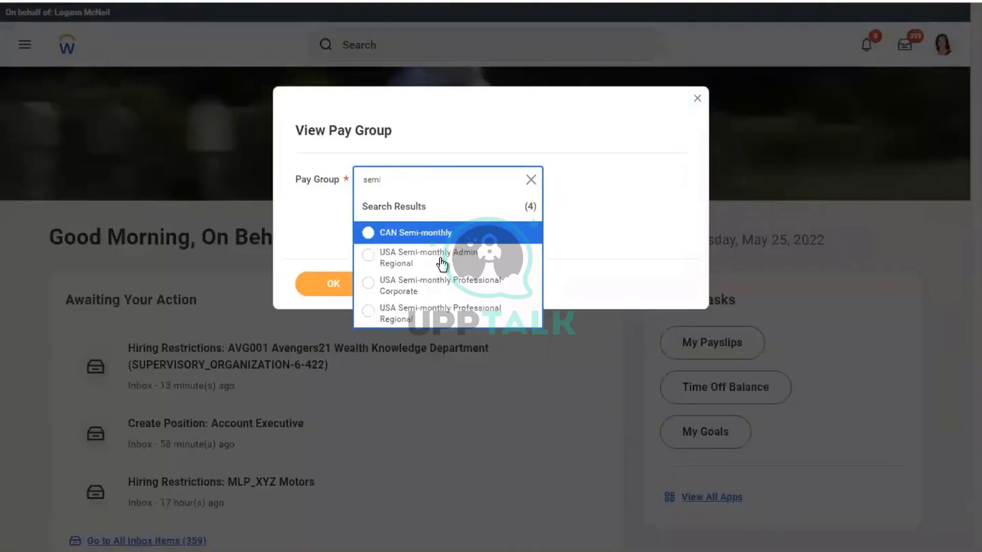
pyautogui.click(401, 291)
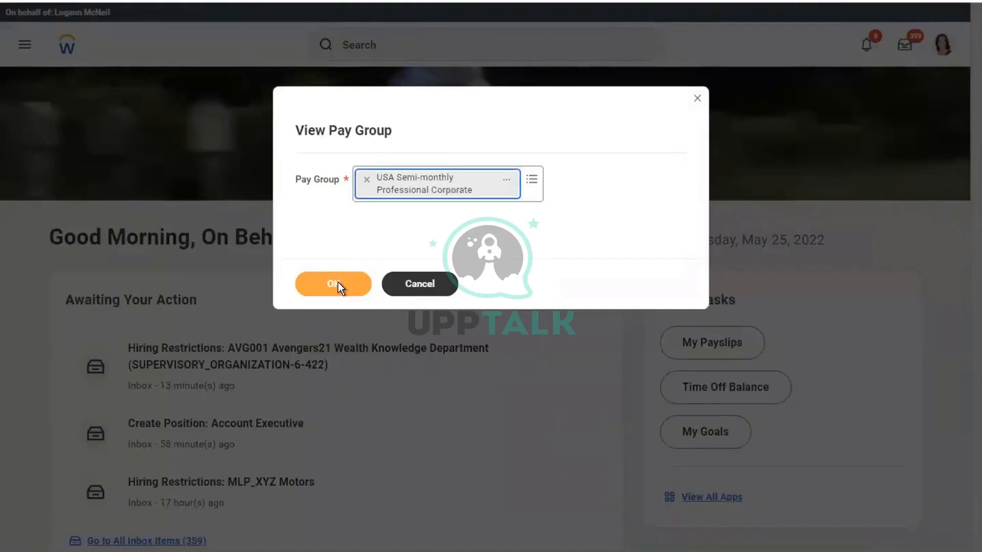
pyautogui.click(338, 282)
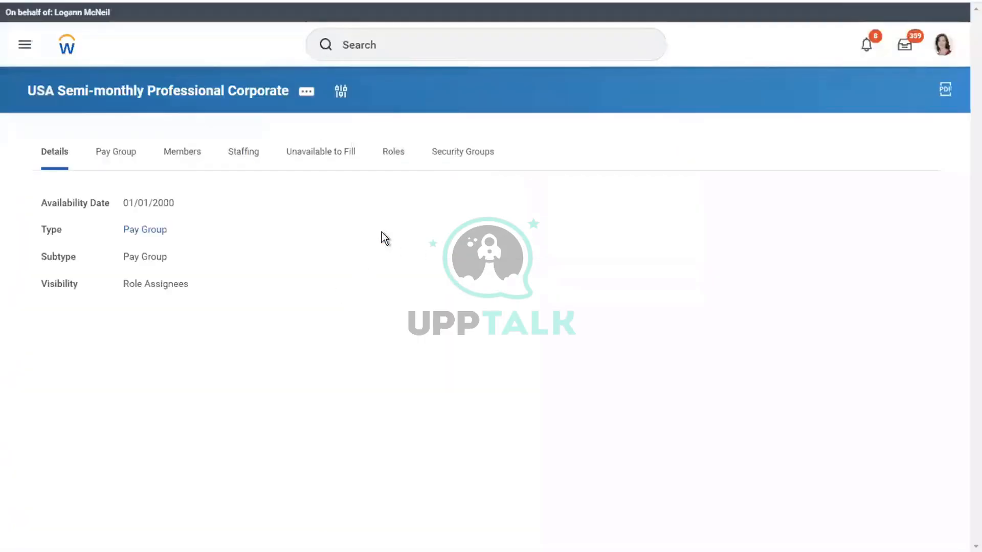
# Step: Start Assign Roles for the USA Semi-monthly Professional Corporate pay group, accepting 05/25/2022 as the effective date
pyautogui.click(306, 94)
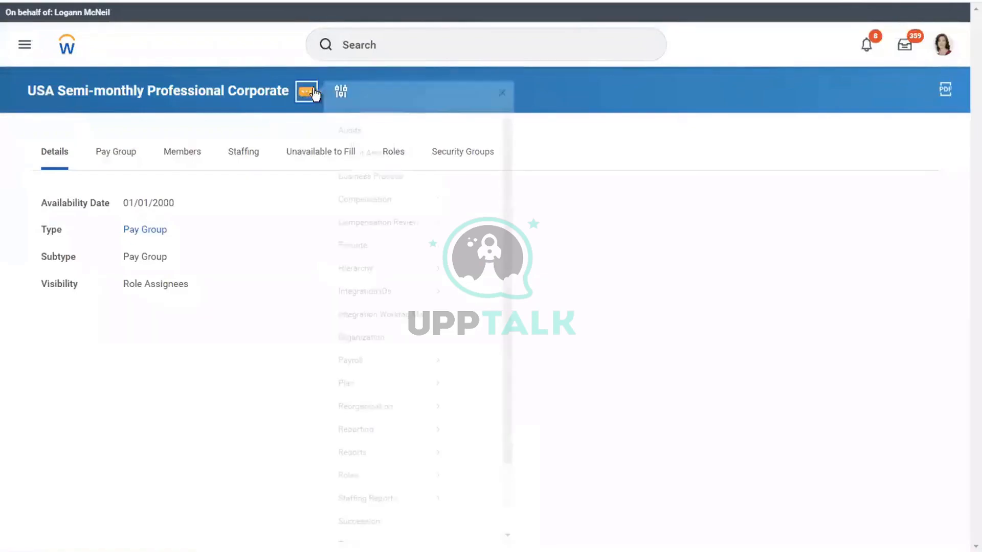
pyautogui.moveTo(359, 494)
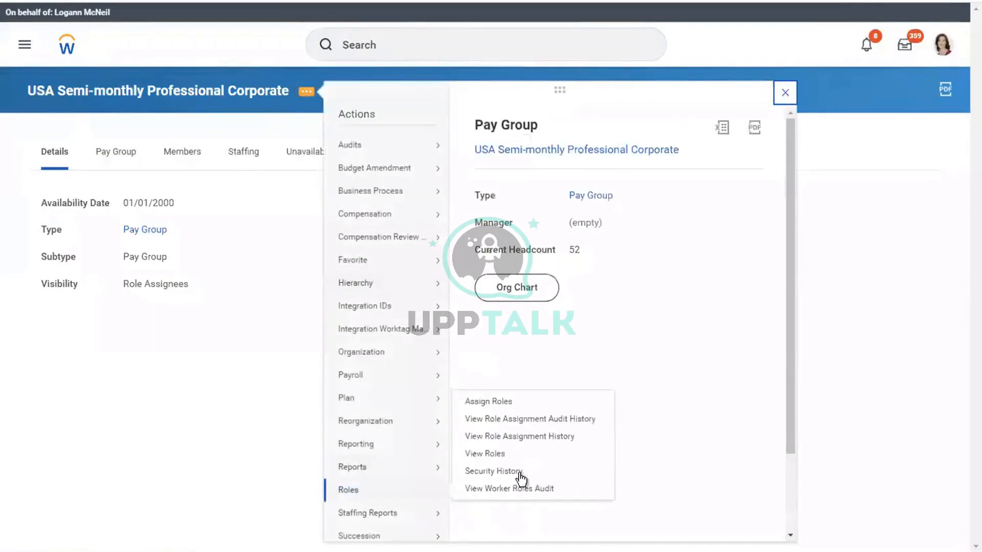
pyautogui.click(486, 404)
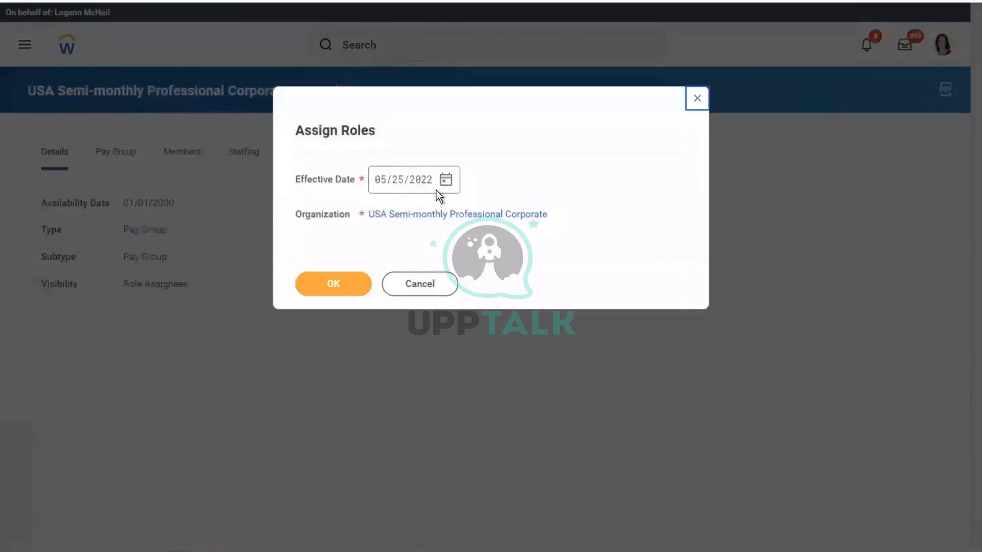
pyautogui.click(318, 291)
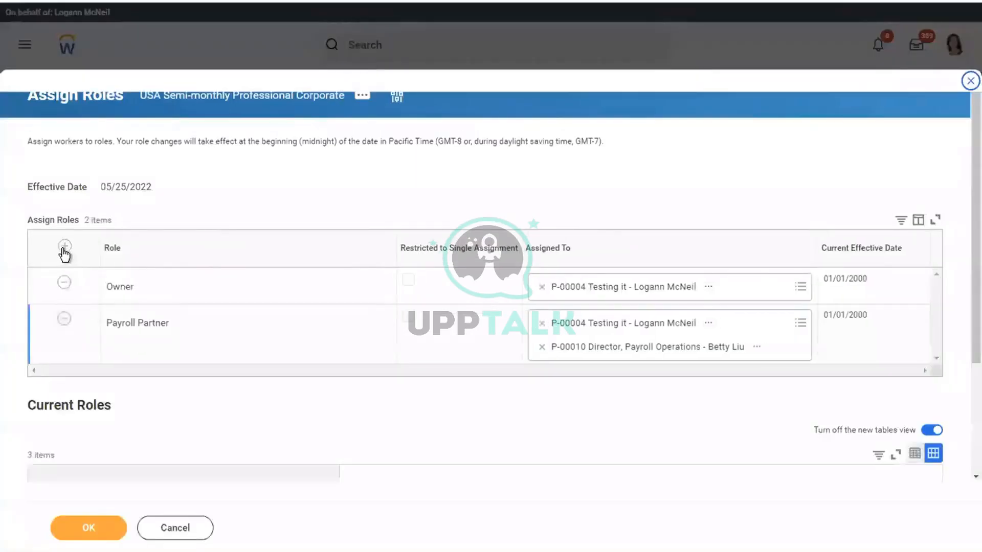
# Step: Add a new row to the role assignments and set its role to Payroll Partner
pyautogui.click(193, 280)
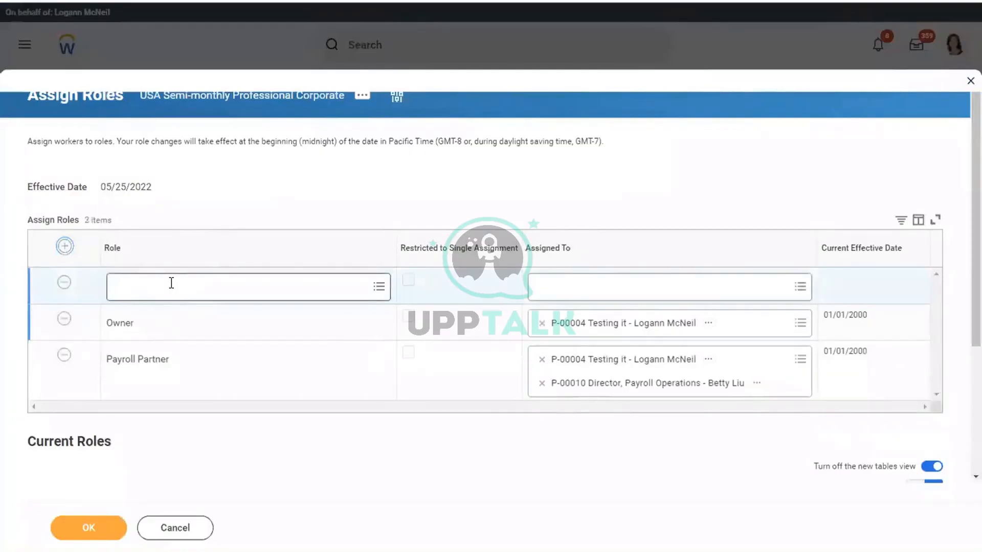
pyautogui.click(171, 283)
pyautogui.write('payroll')
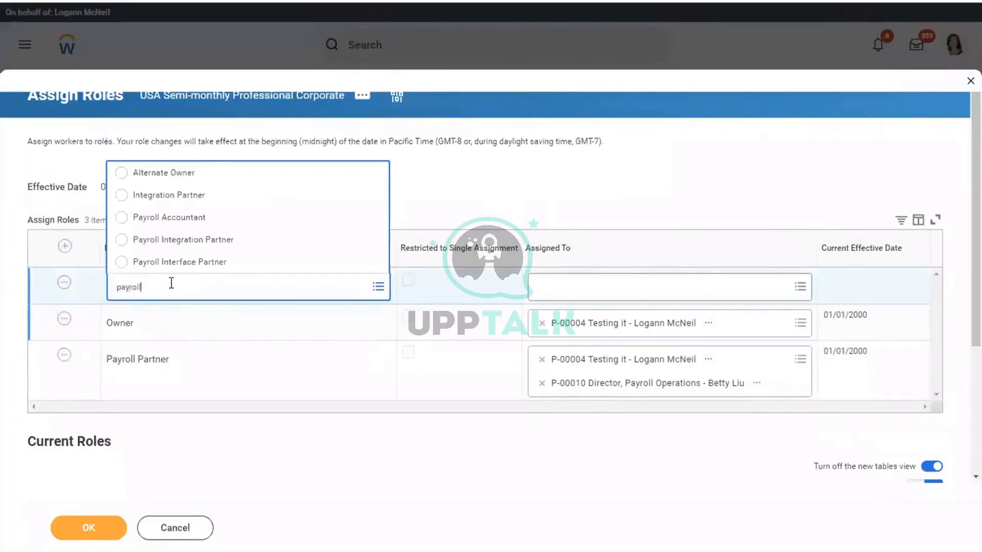
pyautogui.write(' partner')
pyautogui.press('Return')
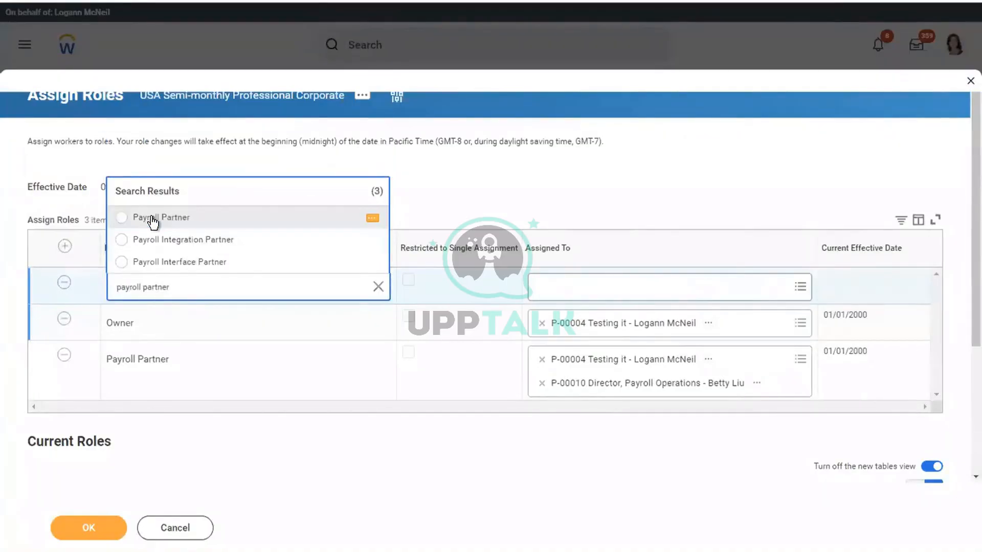
pyautogui.press('Return')
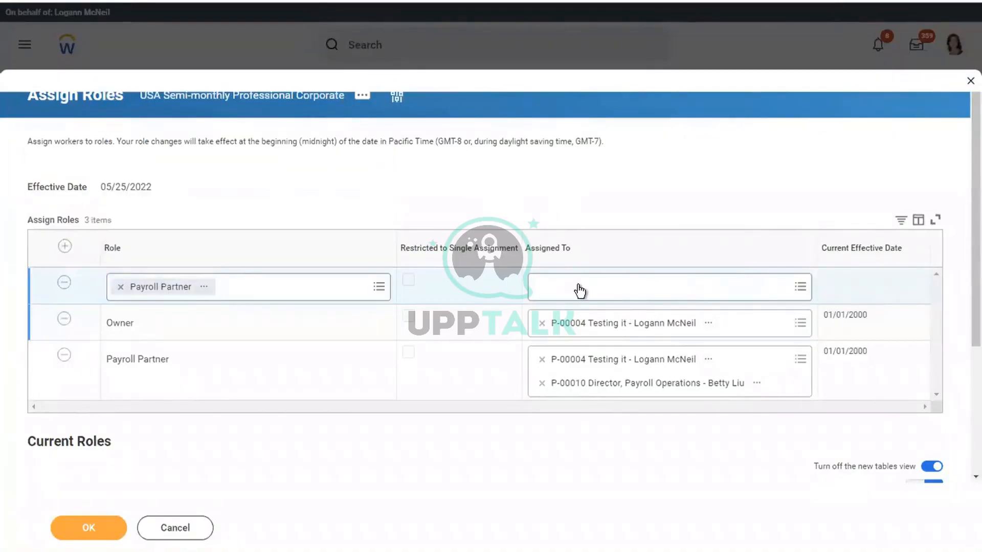
# Step: Assign the pay group owner's position to the new Payroll Partner row, and discard the role changes
pyautogui.click(579, 290)
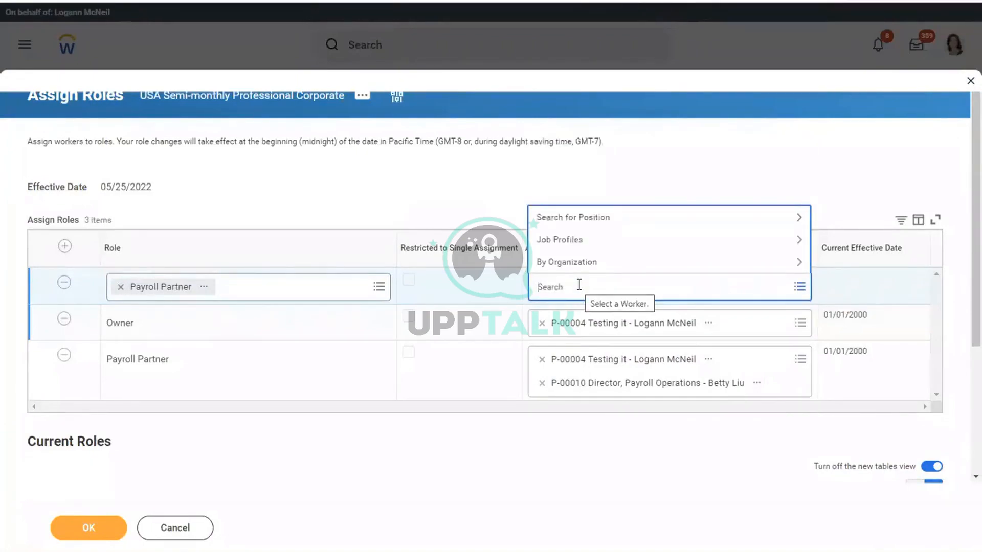
pyautogui.write('logan mc')
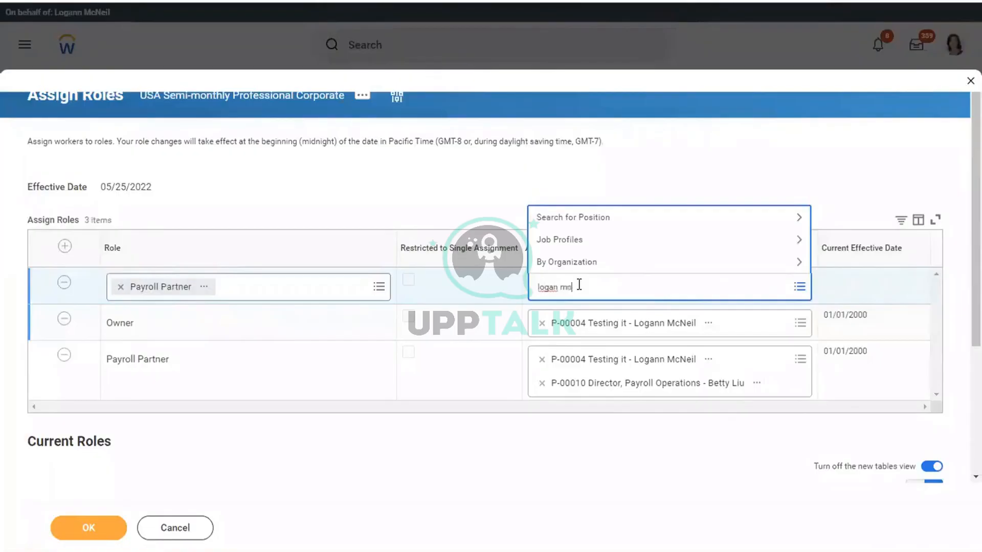
pyautogui.press('Return')
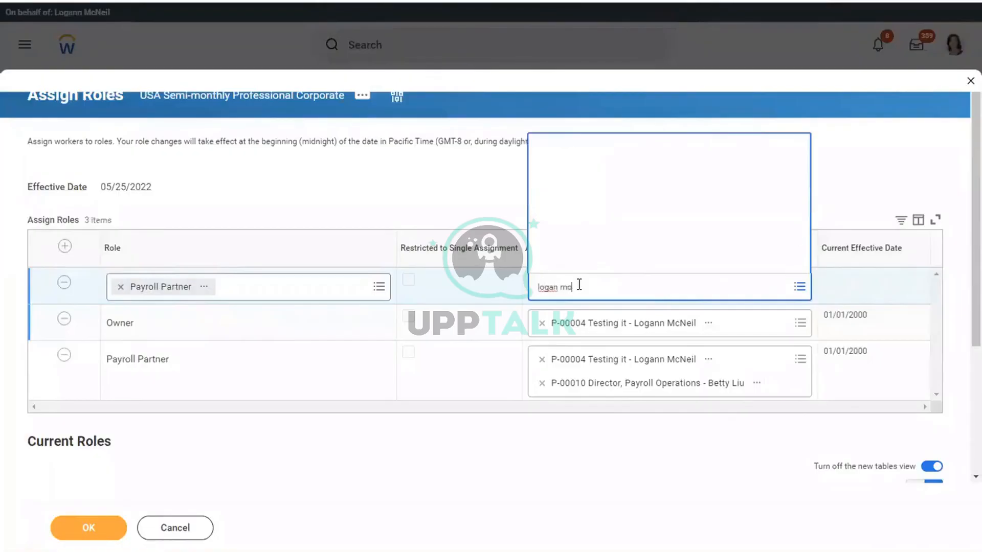
pyautogui.click(447, 173)
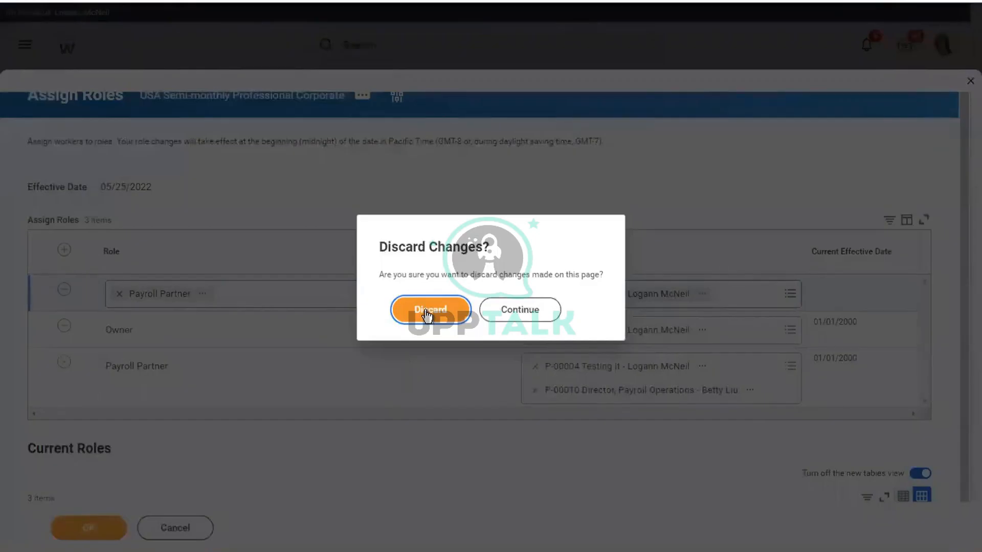
pyautogui.click(426, 313)
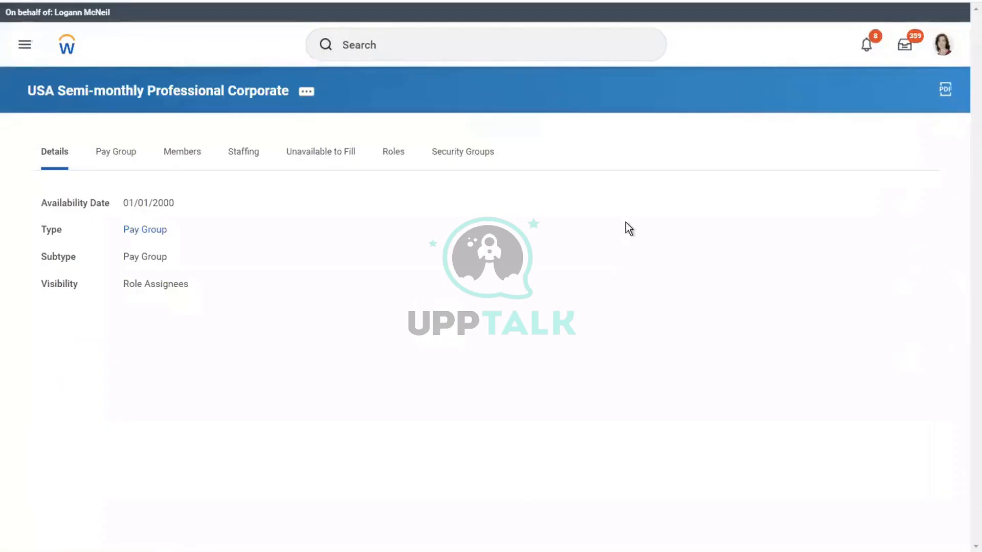
# Step: Start Assign Roles again for the USA Semi-monthly Professional Corporate pay group, accepting 05/25/2022 as the effective date
pyautogui.click(306, 93)
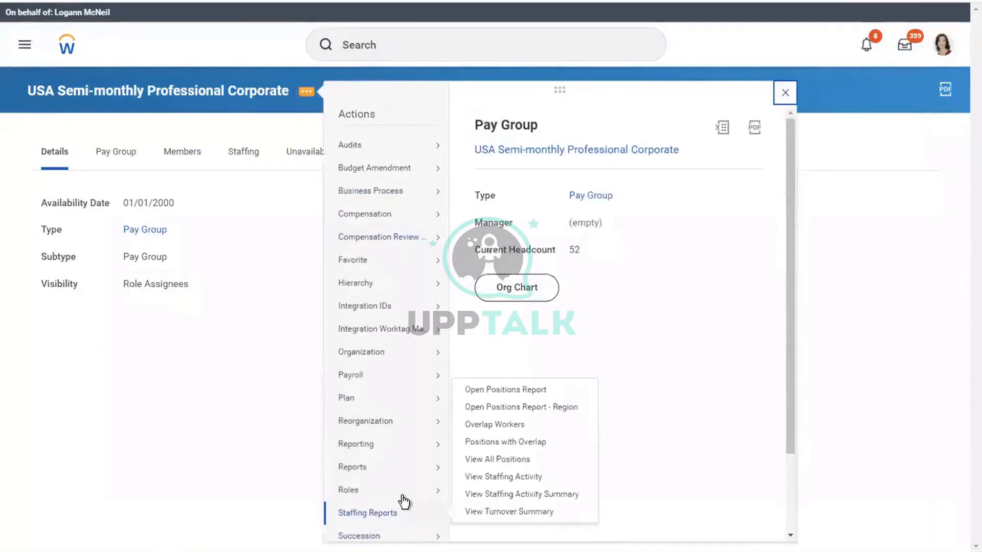
pyautogui.moveTo(404, 494)
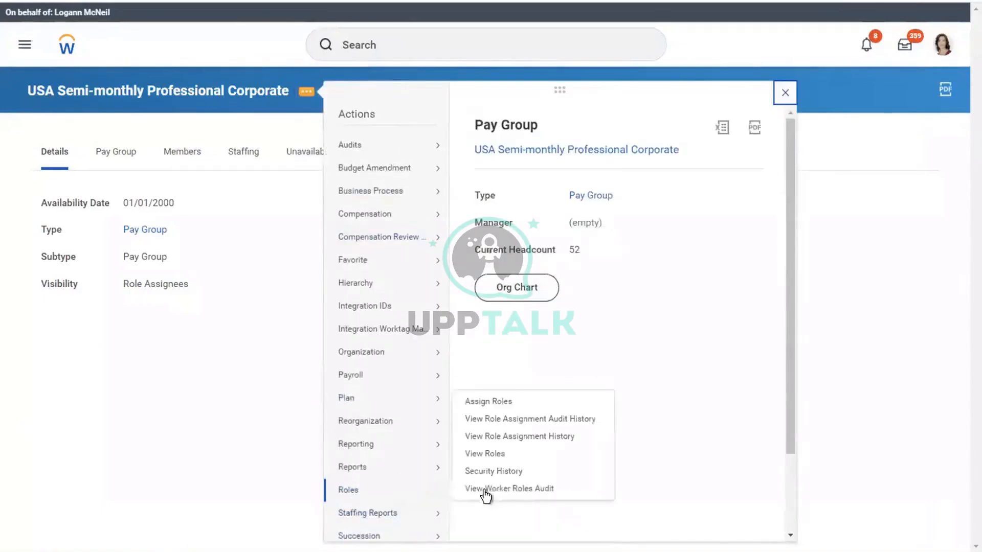
pyautogui.click(485, 403)
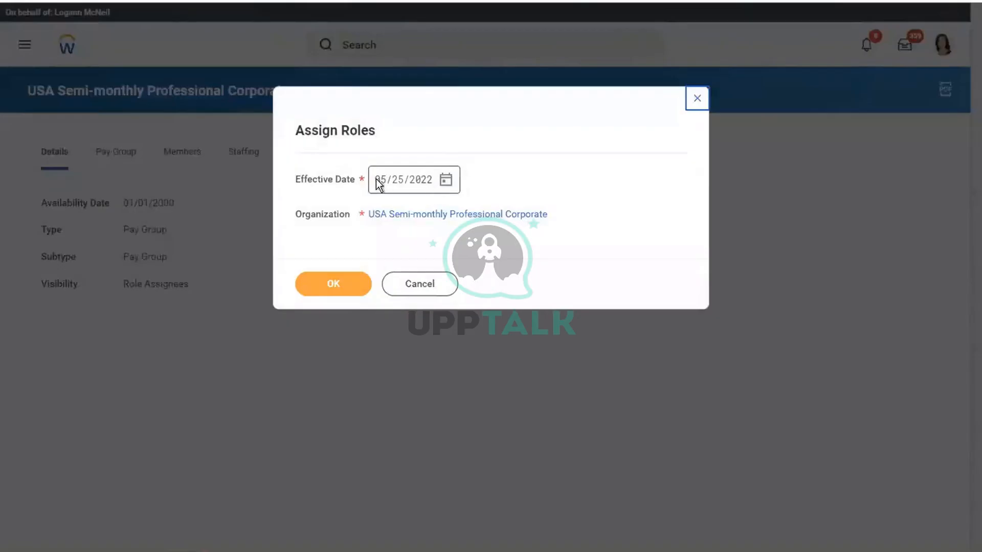
pyautogui.click(326, 289)
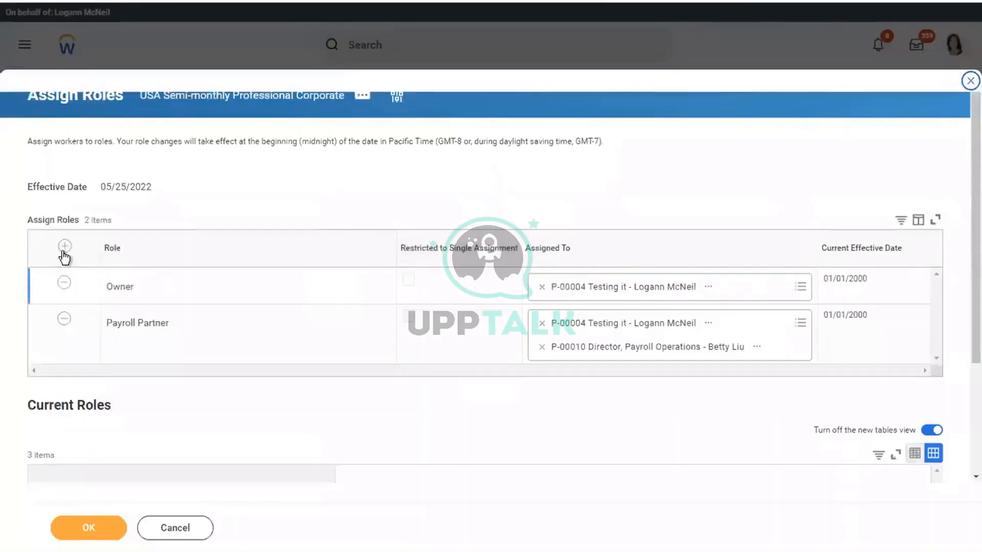
# Step: Add a new role assignment row, look up assignable roles with "payr", and discard the changes
pyautogui.click(65, 248)
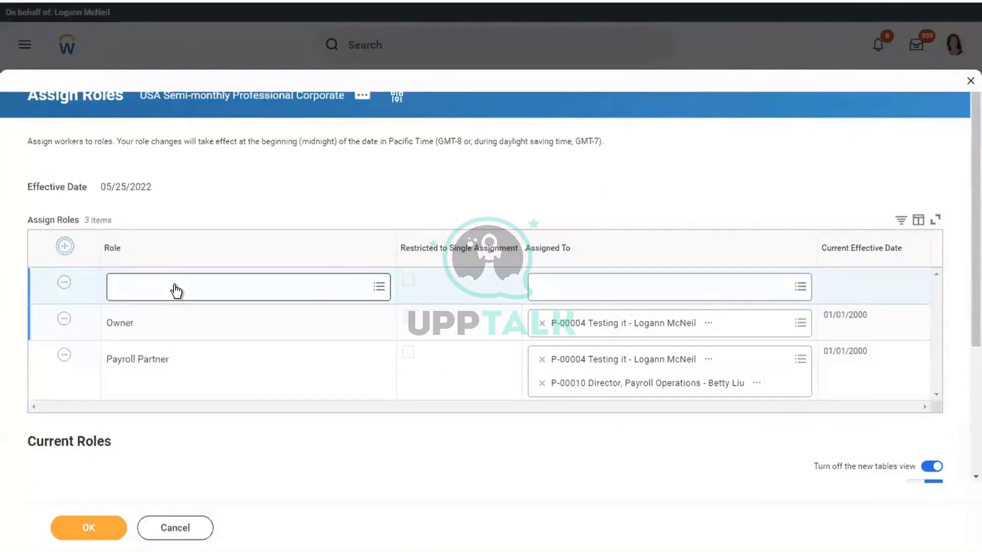
pyautogui.click(176, 286)
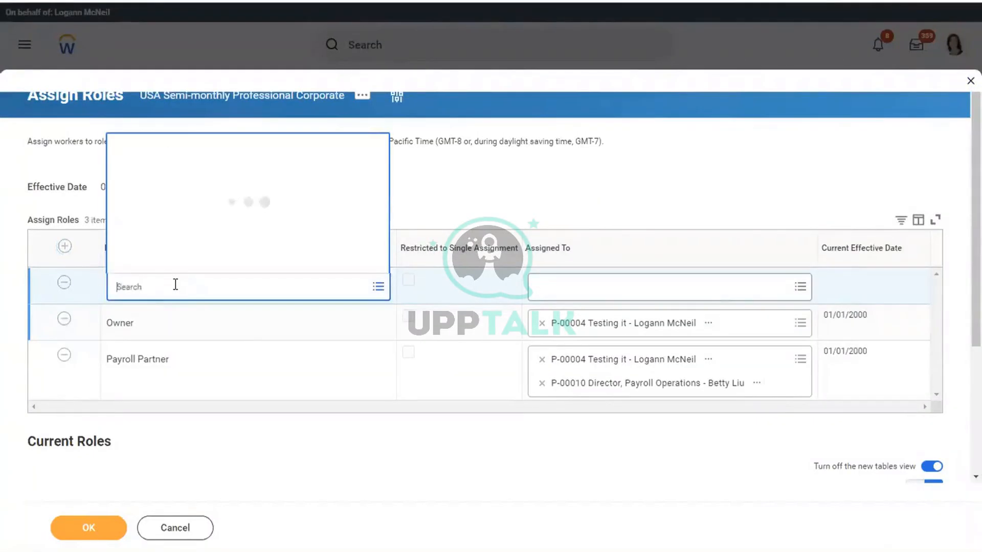
pyautogui.write('payr')
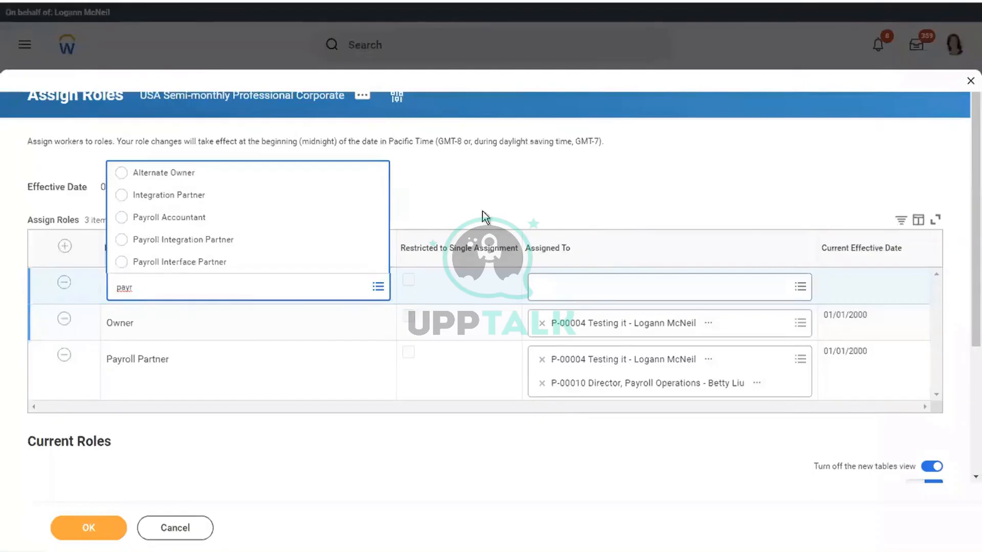
pyautogui.click(505, 188)
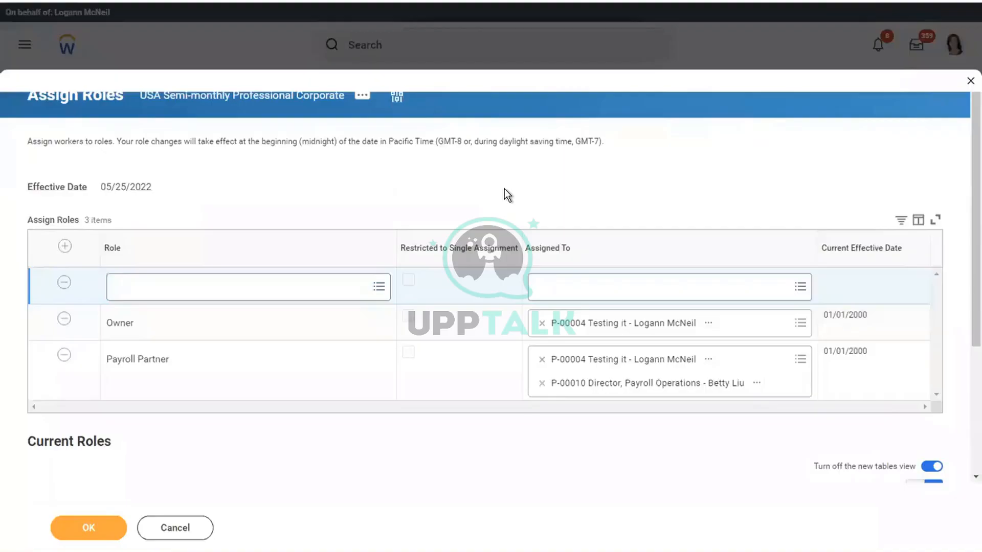
pyautogui.click(966, 84)
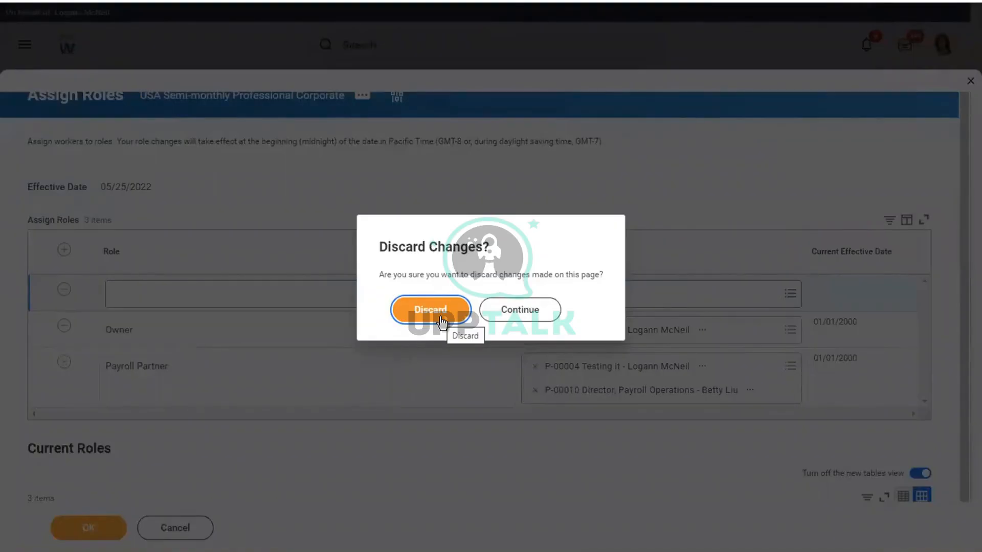
pyautogui.press('XF86AudioRaiseVolume')
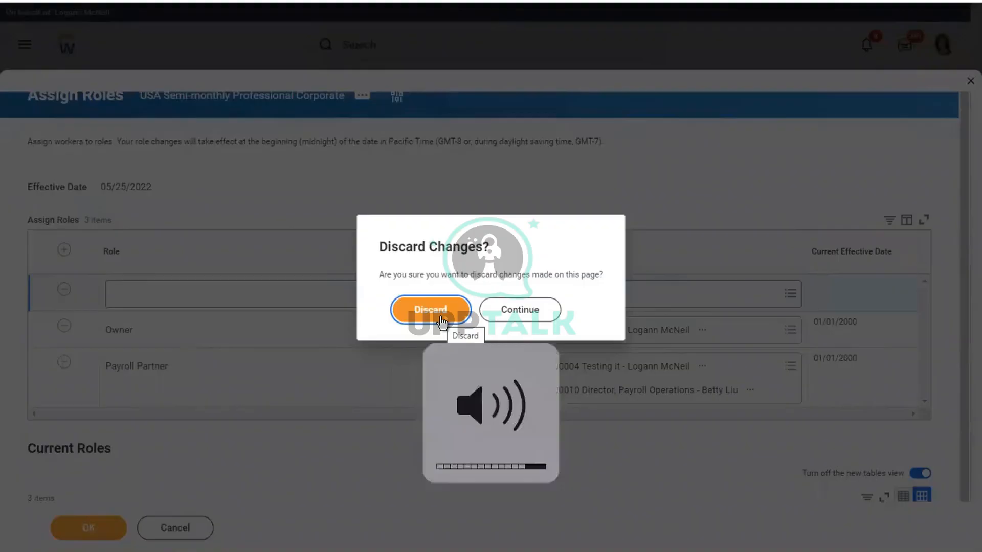
pyautogui.press('XF86AudioRaiseVolume')
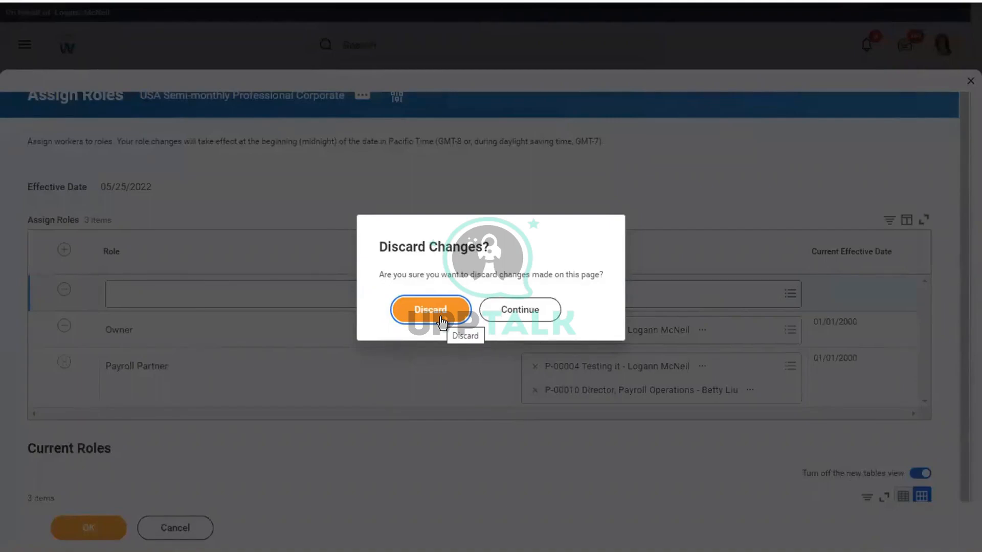
pyautogui.click(441, 323)
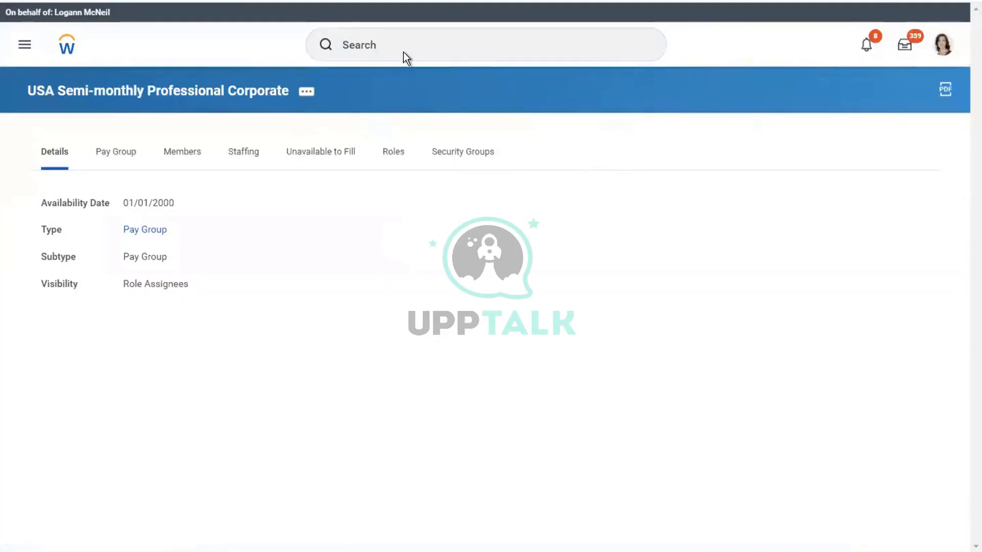
# Step: Search for "maintain sec perm" and open the Maintain Permissions for Security Group task
pyautogui.click(386, 44)
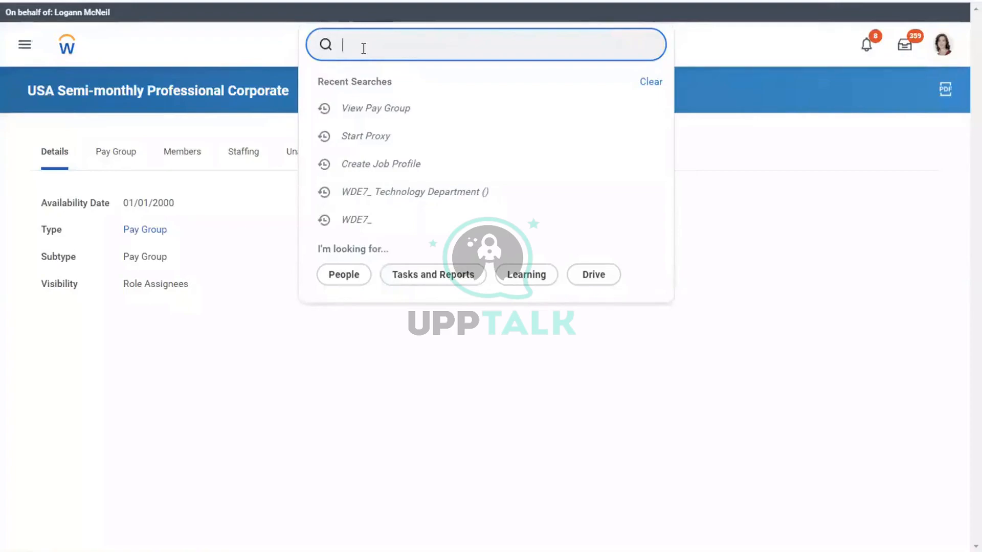
pyautogui.write('view')
pyautogui.press('BackSpace')
pyautogui.press('BackSpace')
pyautogui.press('BackSpace')
pyautogui.press('BackSpace')
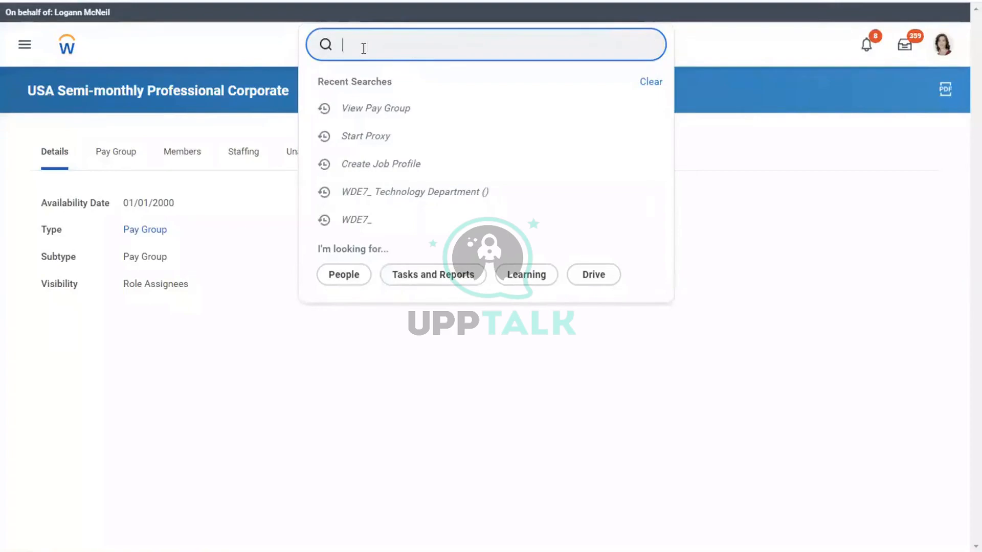
pyautogui.write('maintain sec perm')
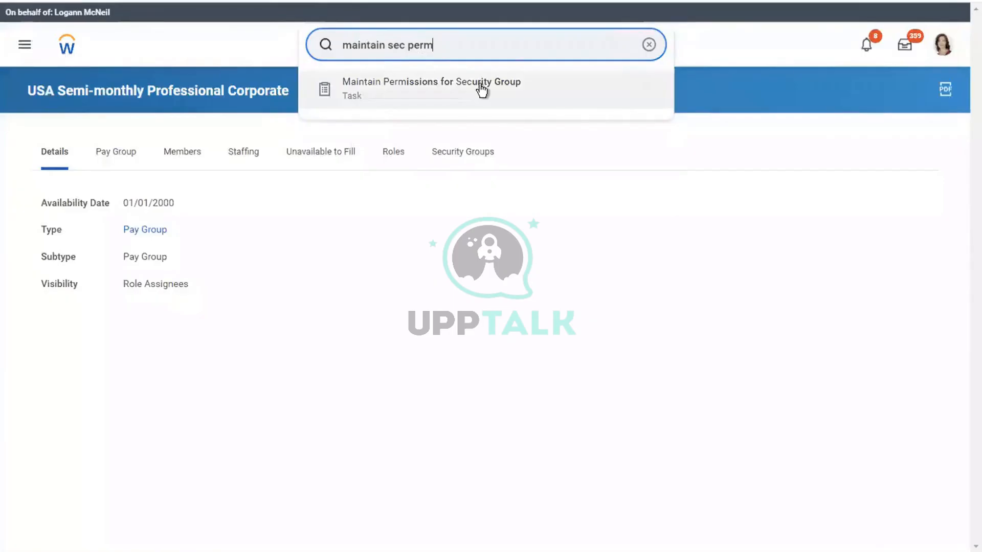
pyautogui.click(439, 90)
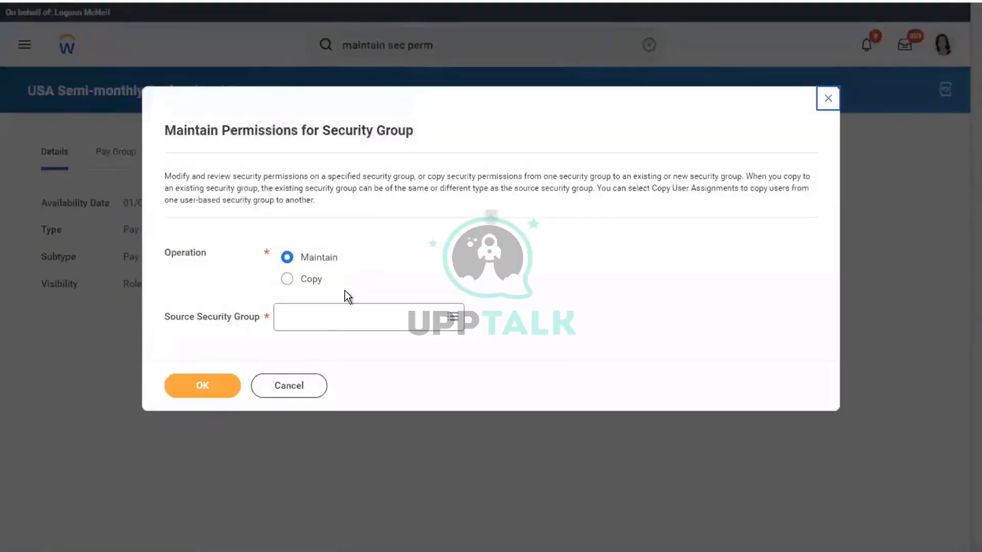
# Step: Set the source security group to Payroll Partner with the Maintain operation, and load its permissions
pyautogui.click(316, 315)
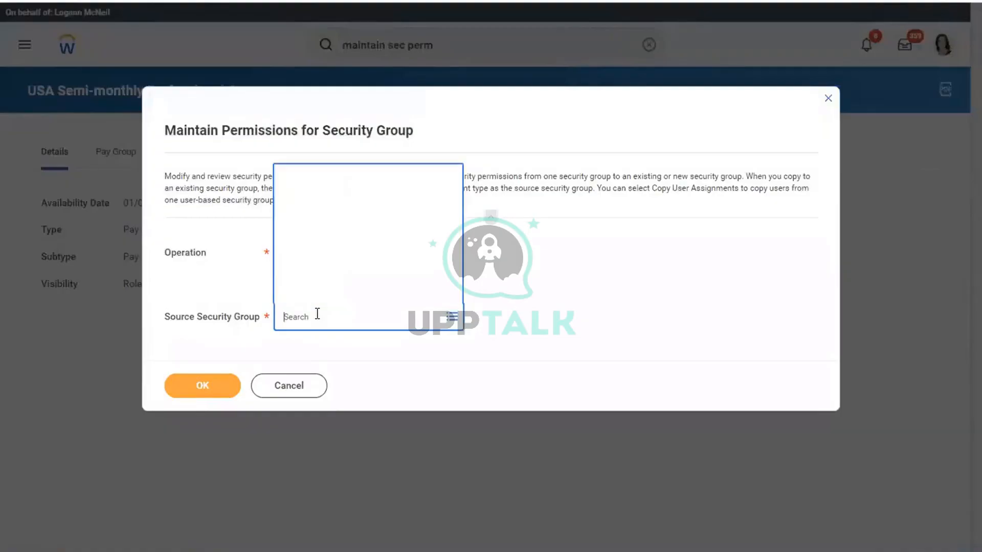
pyautogui.write('payro')
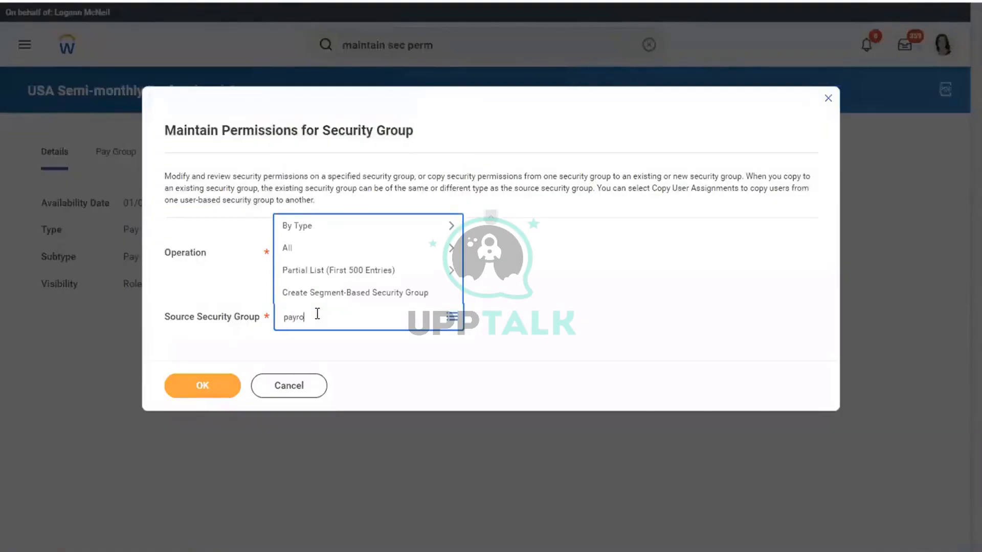
pyautogui.write('ll partner')
pyautogui.press('Return')
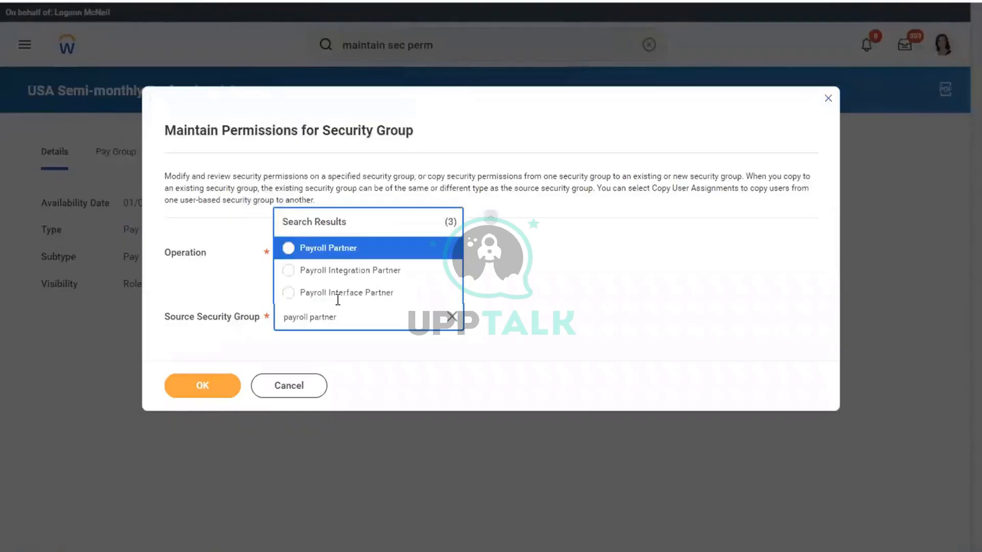
pyautogui.click(342, 249)
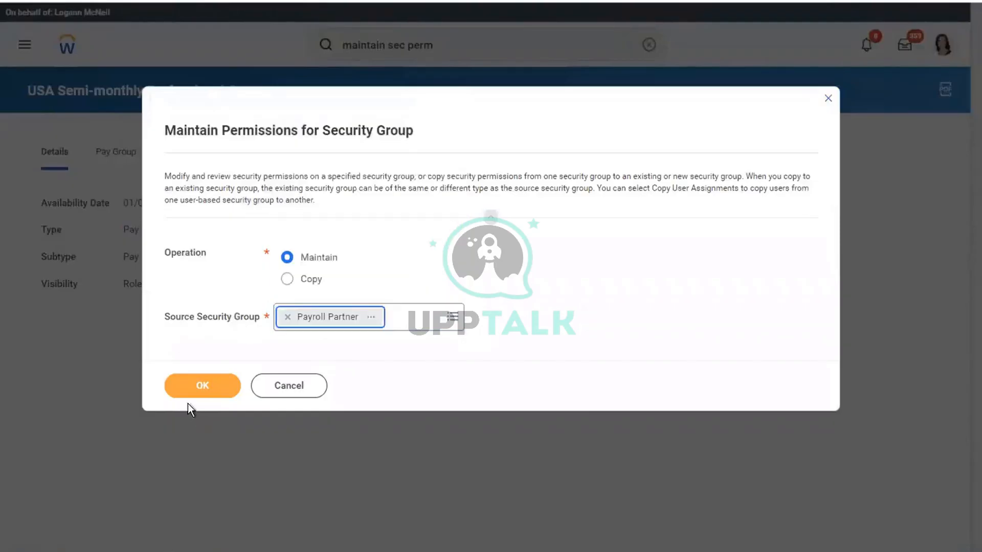
pyautogui.click(190, 392)
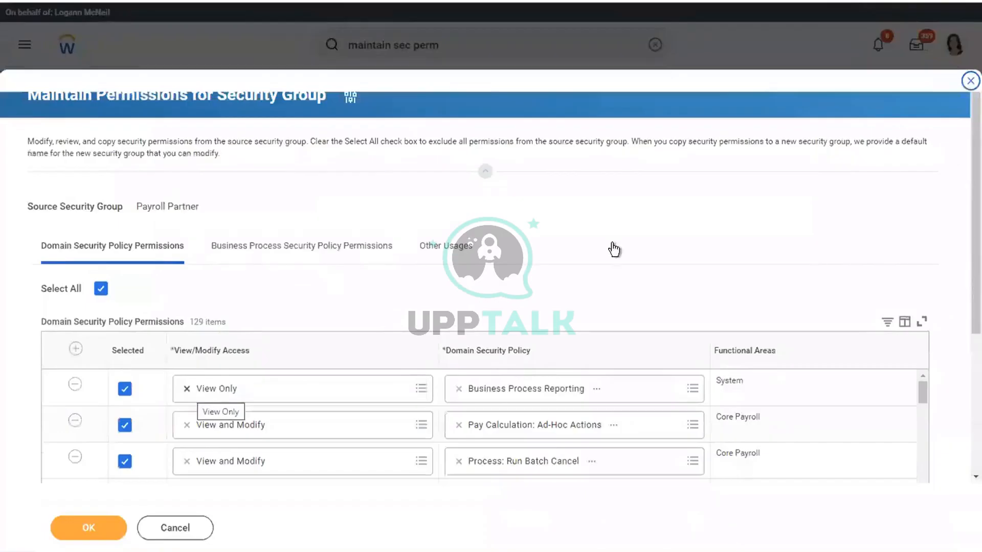
# Step: Examine the Payroll Partner group's domain security policy permissions, including access levels and functional areas
pyautogui.scroll(-5, 740, 224)
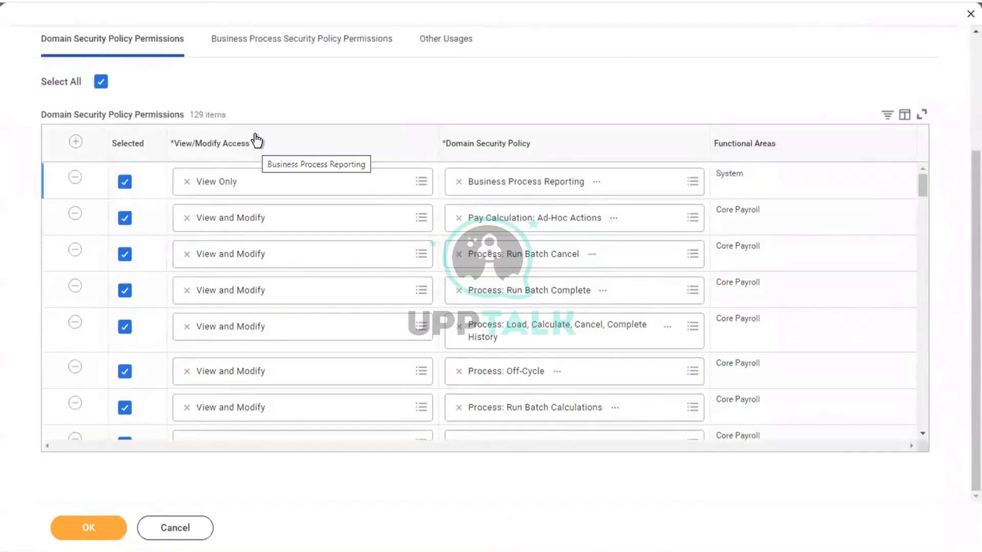
pyautogui.click(229, 223)
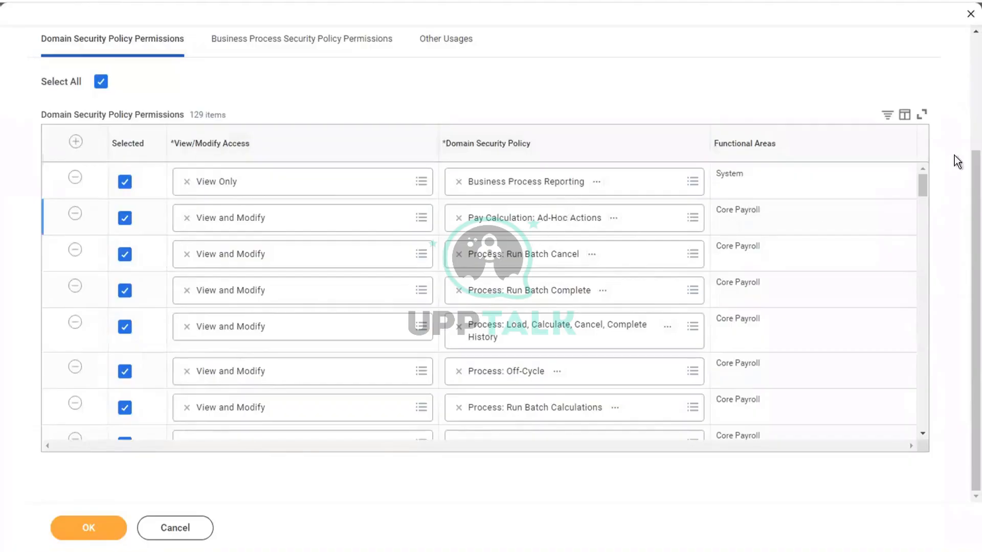
pyautogui.moveTo(922, 185); pyautogui.dragTo(935, 256)
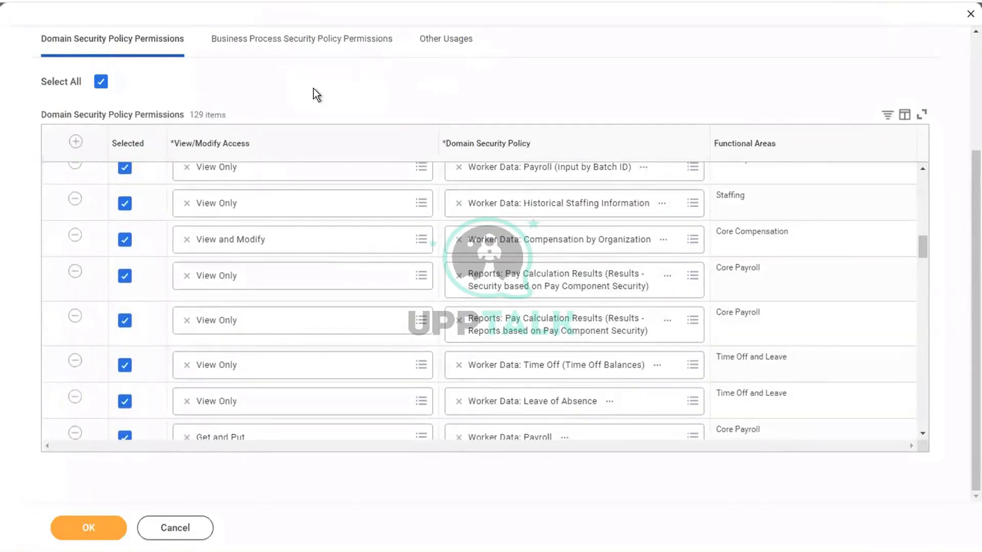
pyautogui.press('XF86AudioRaiseVolume')
pyautogui.press('XF86AudioRaiseVolume')
pyautogui.press('XF86AudioLowerVolume')
pyautogui.press('XF86AudioLowerVolume')
pyautogui.click(142, 327)
pyautogui.scroll(-5, 927, 286)
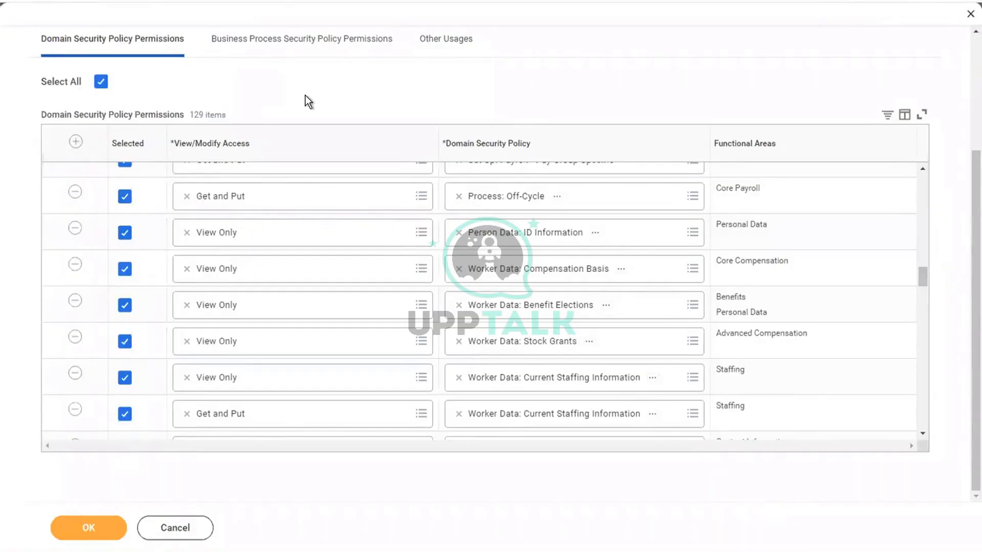
pyautogui.scroll(3, 306, 95)
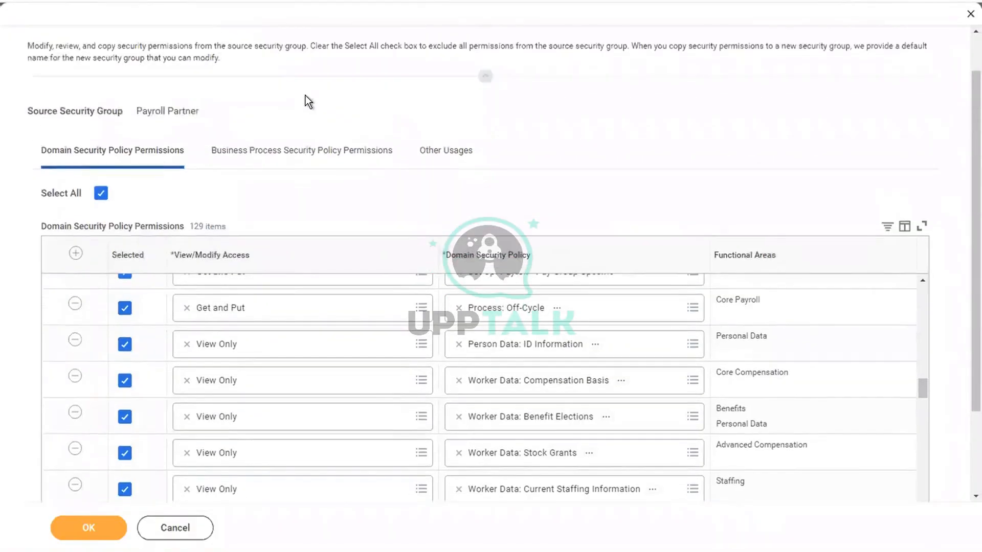
pyautogui.scroll(1, 306, 95)
# Step: Switch to the Workday Payroll Security notes in Word and add the line "Constained" a few lines below the numbered list
pyautogui.hotkey('ctrl', 'Left')
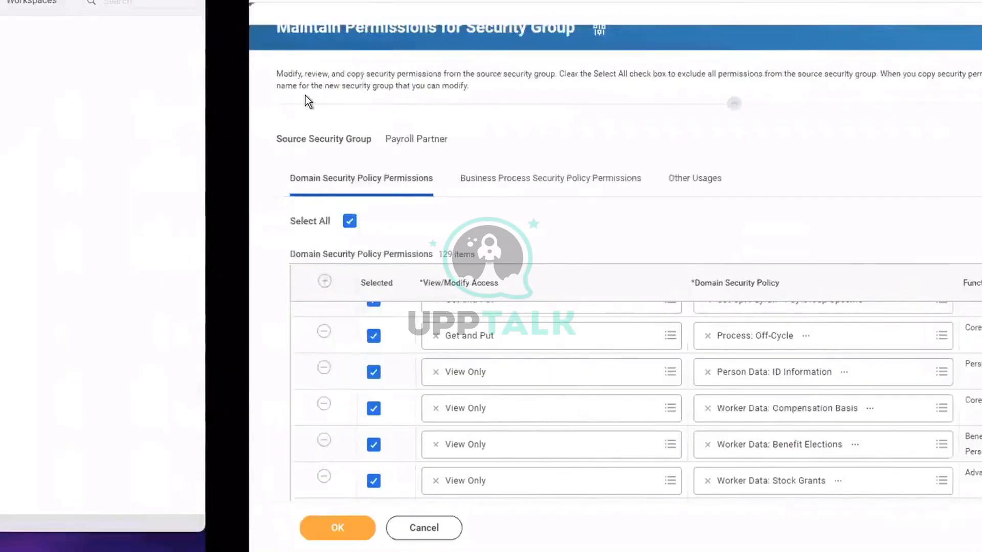
pyautogui.hotkey('ctrl', 'Right')
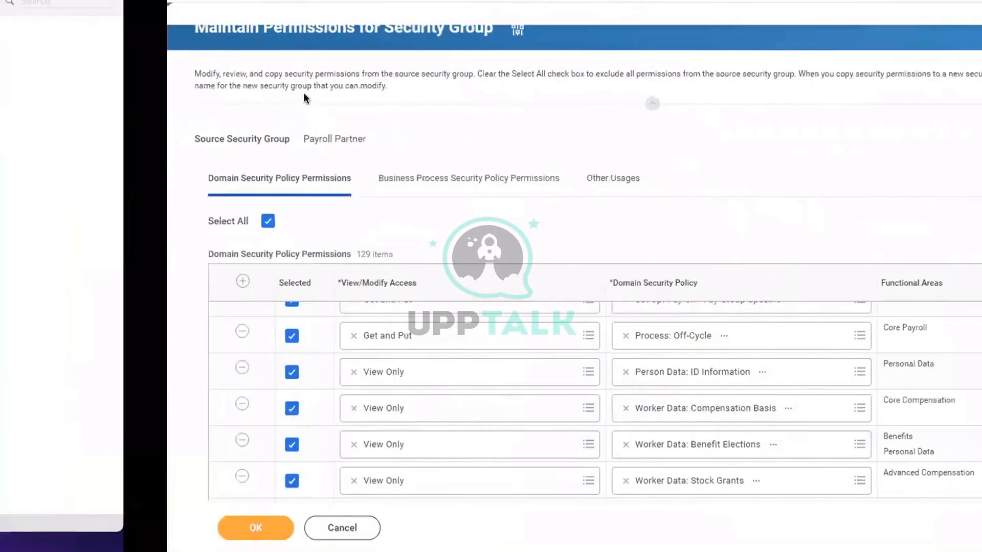
pyautogui.hotkey('ctrl', 'Right')
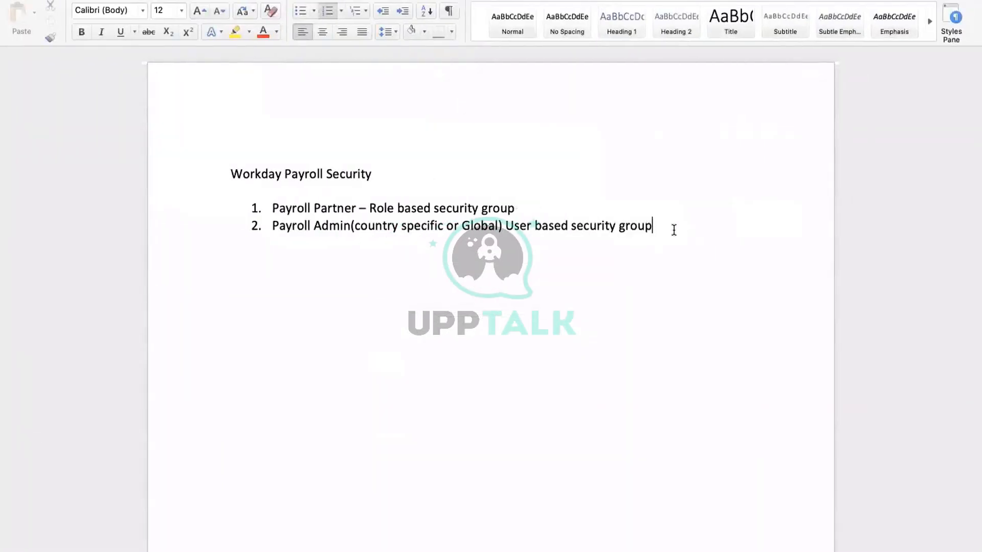
pyautogui.press('Return')
pyautogui.press('Return')
pyautogui.press('Return')
pyautogui.press('Return')
pyautogui.write('C')
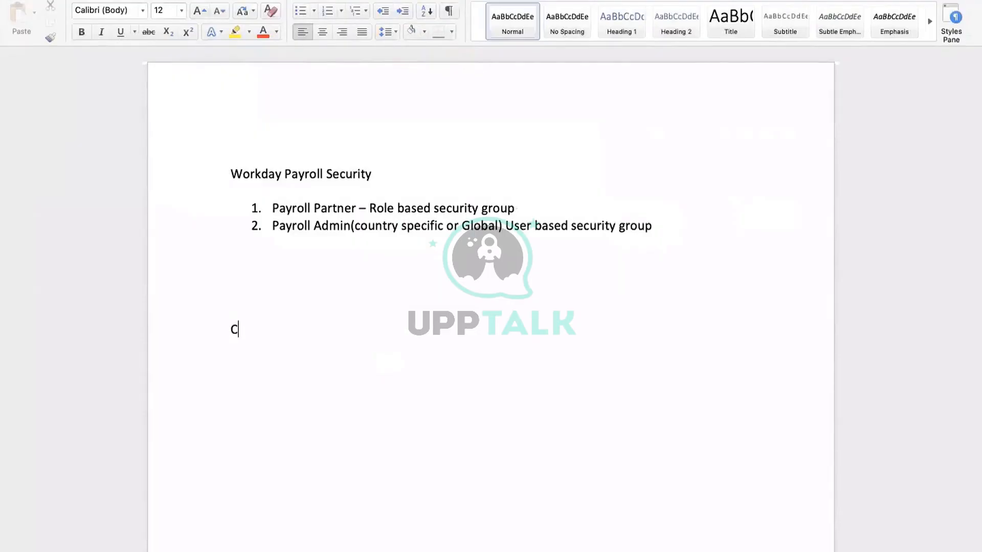
pyautogui.write('onstained')
pyautogui.press('super+u')
# Step: Add the line "Un costrained" below "Constained", leaving blank space between them
pyautogui.press('Return')
pyautogui.press('Return')
pyautogui.write('U')
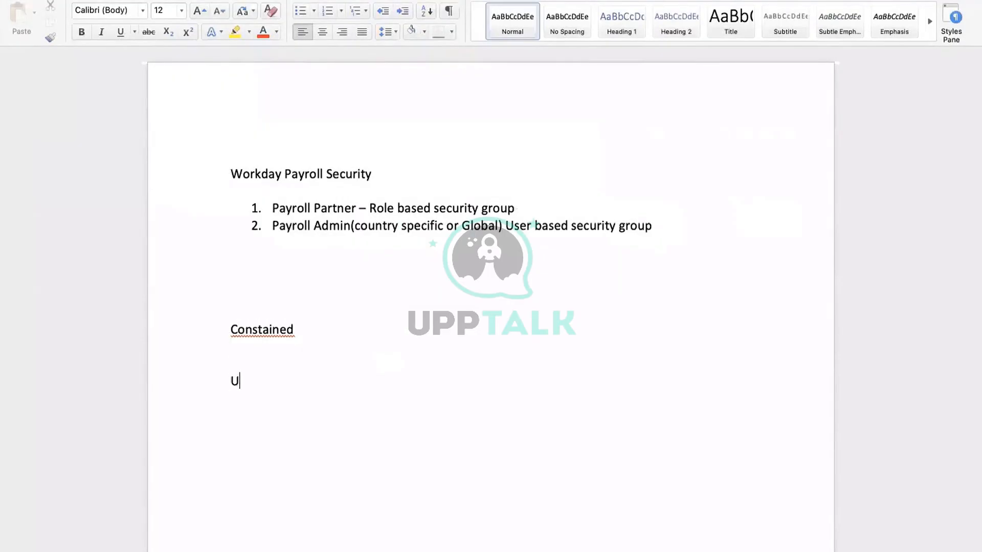
pyautogui.write('n costrained')
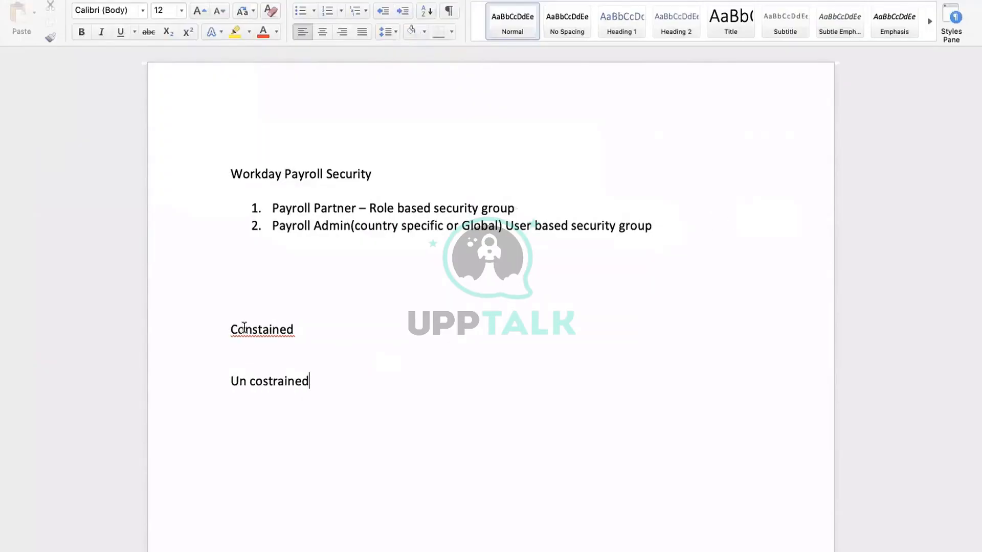
# Step: Correct the misspelled words in the two lines below the numbered list to read "Constrained" and "Un constrained"
pyautogui.rightClick(246, 330)
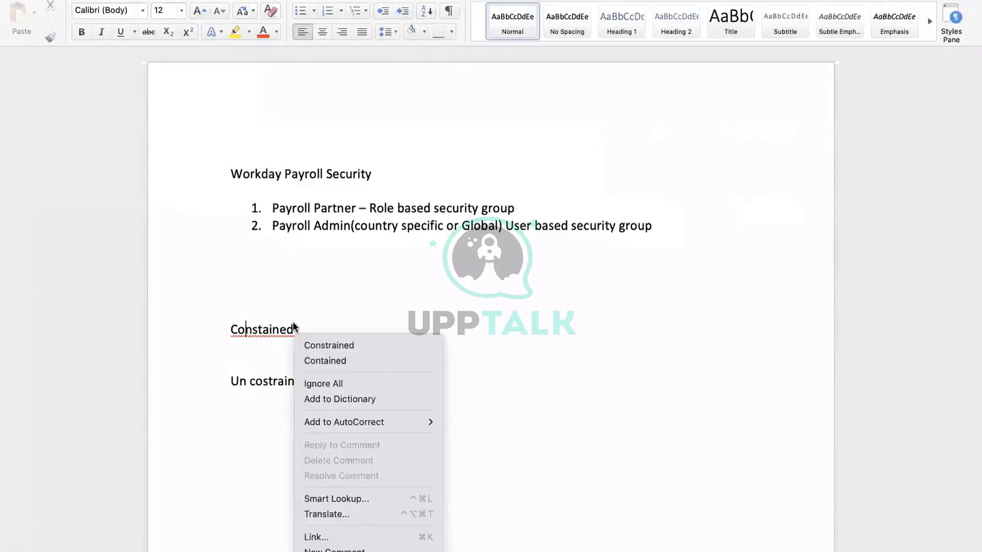
pyautogui.click(317, 344)
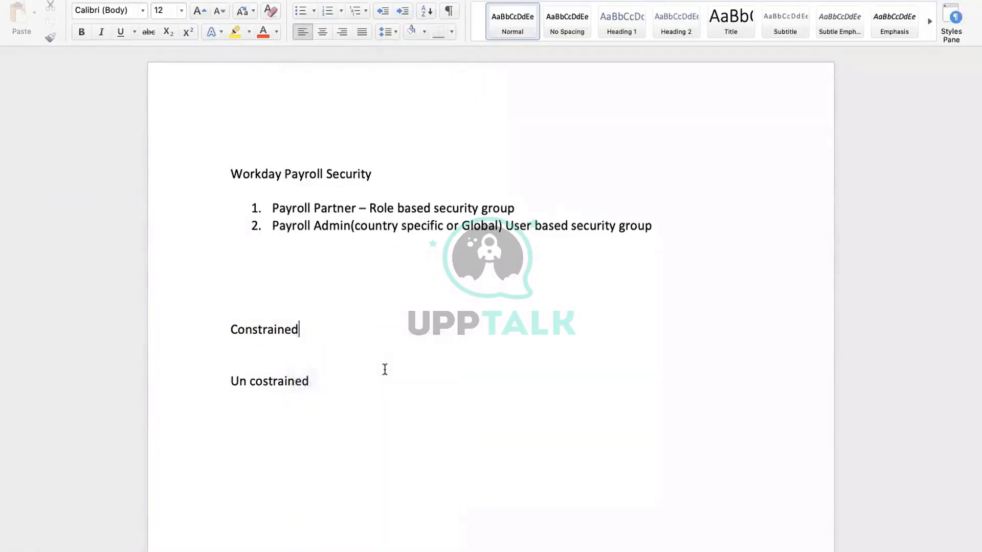
pyautogui.rightClick(285, 381)
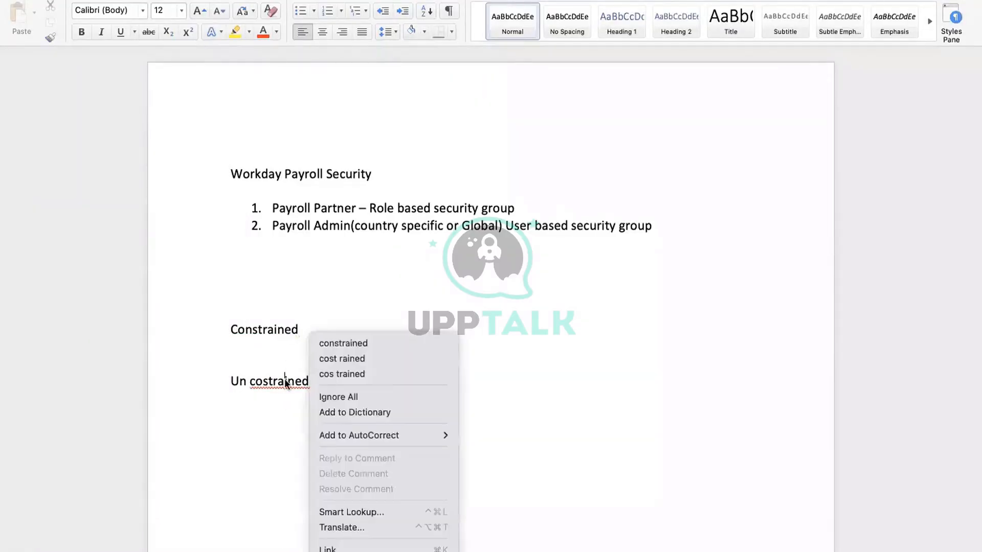
pyautogui.click(325, 343)
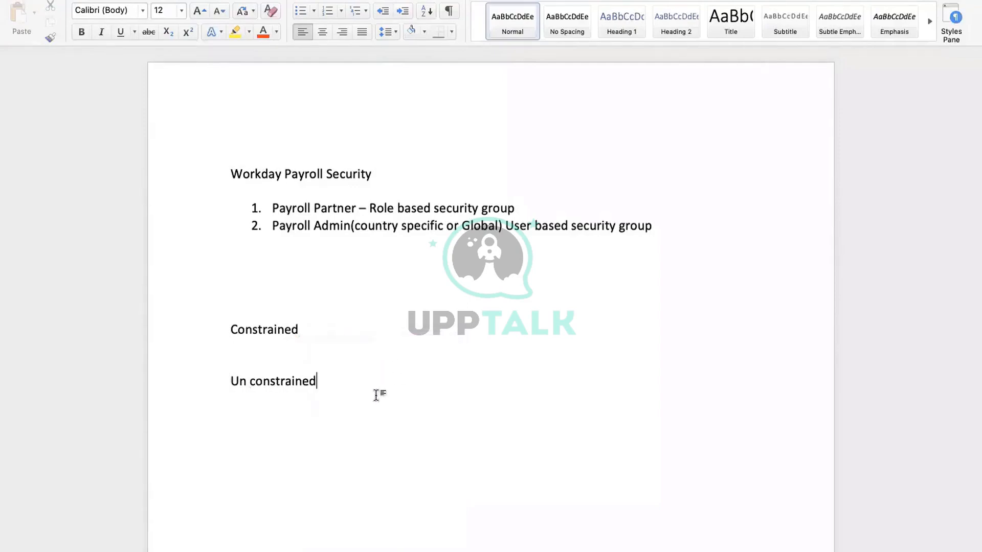
# Step: Add separate lines "A", "B" and "C" below "Un constrained", spaced apart with blank lines
pyautogui.press('Return')
pyautogui.press('Return')
pyautogui.write('A')
pyautogui.press('Return')
pyautogui.press('Return')
pyautogui.write('B')
pyautogui.press('Return')
pyautogui.write('C')
# Step: Append "- PAYROLL PARTNER" to the "Constrained" line
pyautogui.click(304, 327)
pyautogui.write('- PAY RI')
pyautogui.press('BackSpace')
pyautogui.press('BackSpace')
pyautogui.press('BackSpace')
pyautogui.write('ROLL PARTNER')
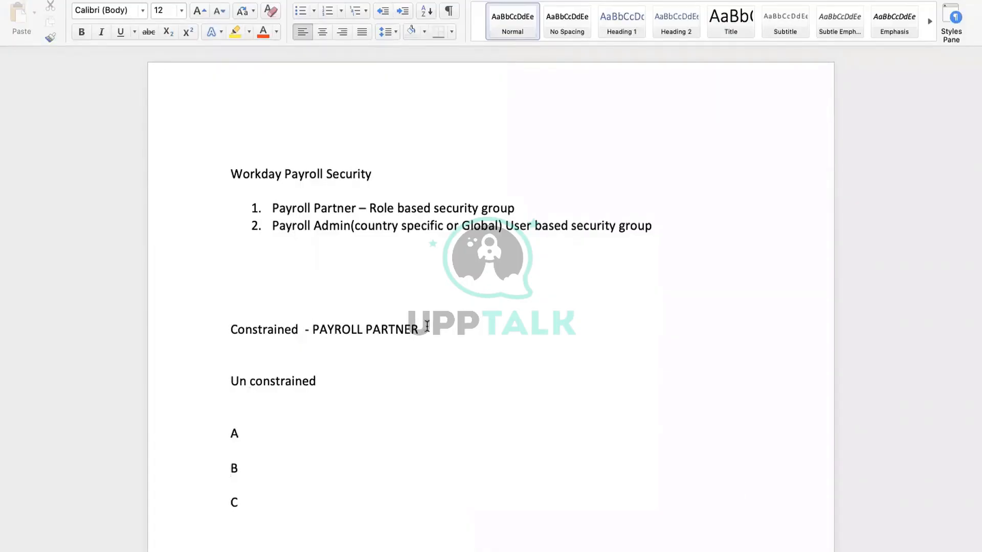
# Step: Copy "PAYROLL PARTNER" from the "Constrained" line to the end of the A, B and C lines
pyautogui.moveTo(427, 326); pyautogui.dragTo(317, 326)
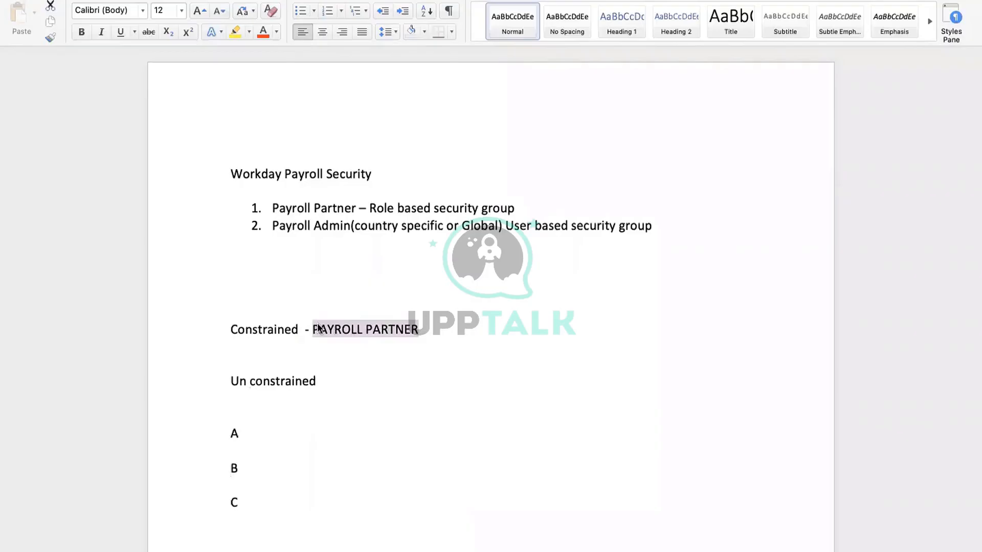
pyautogui.press('super+c')
pyautogui.click(285, 423)
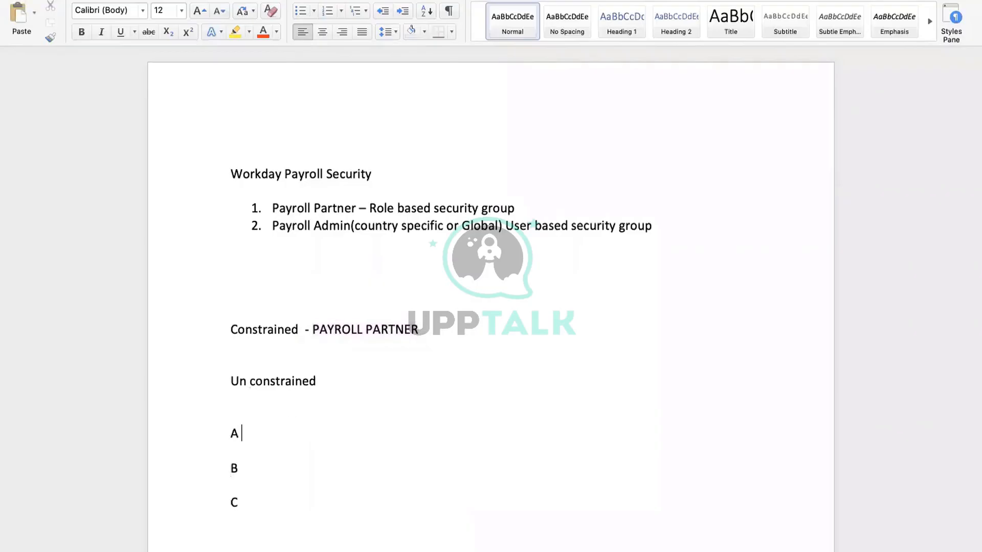
pyautogui.press('super+v')
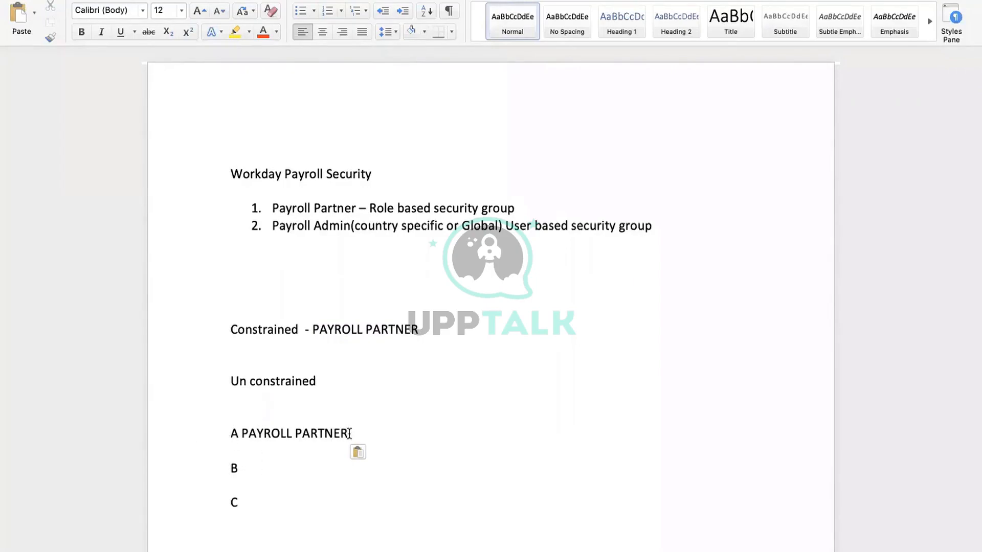
pyautogui.click(223, 429)
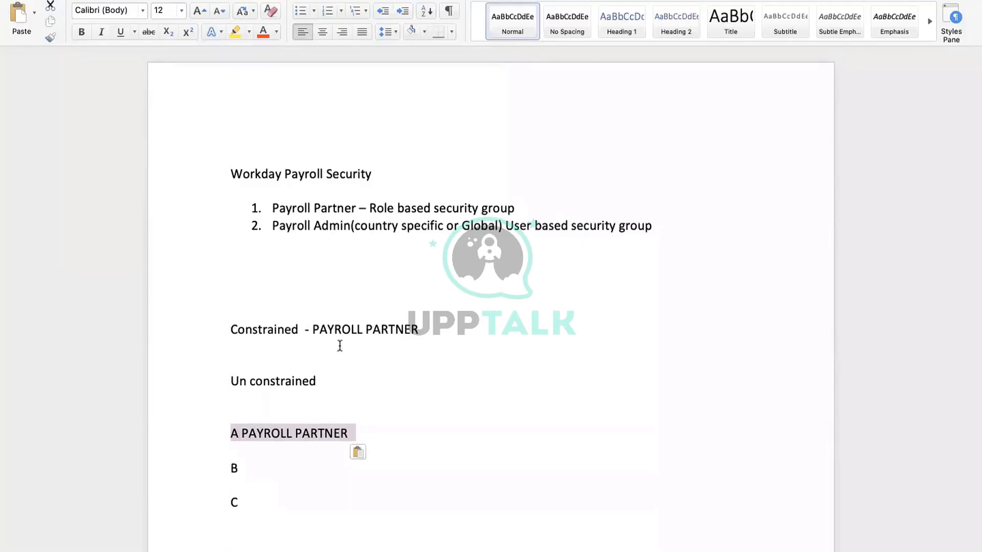
pyautogui.click(323, 377)
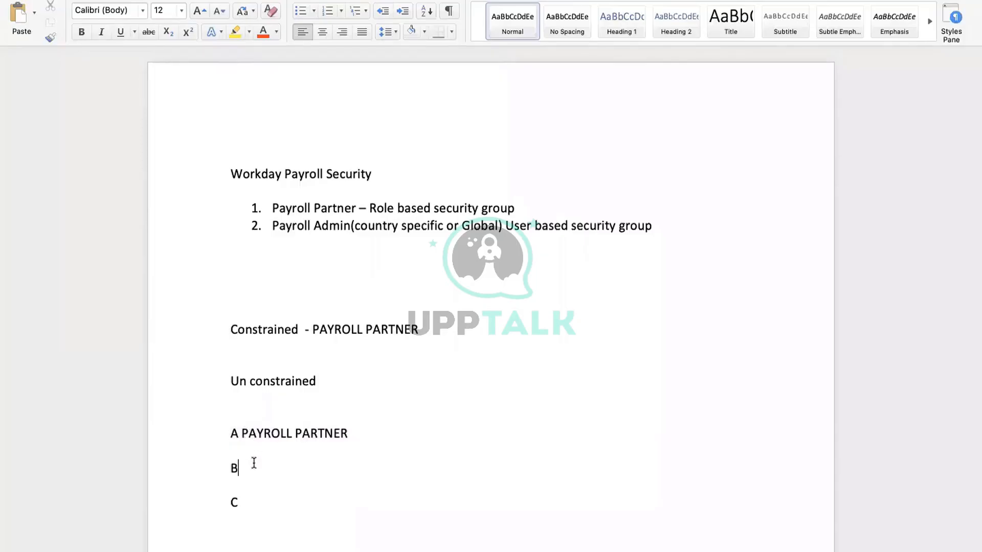
pyautogui.press('super+v')
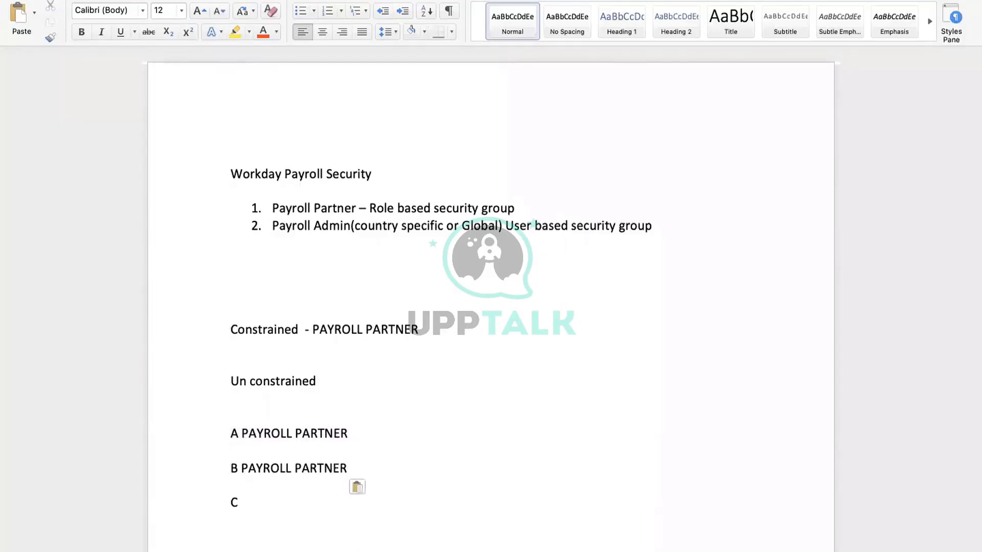
pyautogui.press('super+v')
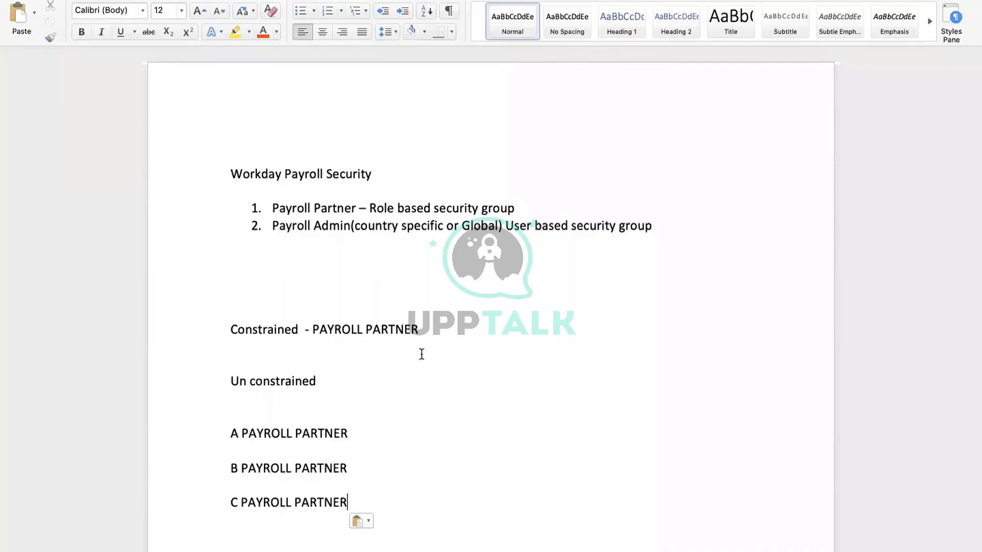
# Step: Switch back to Workday and examine further entries in the Payroll Partner group's domain security policy permissions
pyautogui.hotkey('ctrl', 'Right')
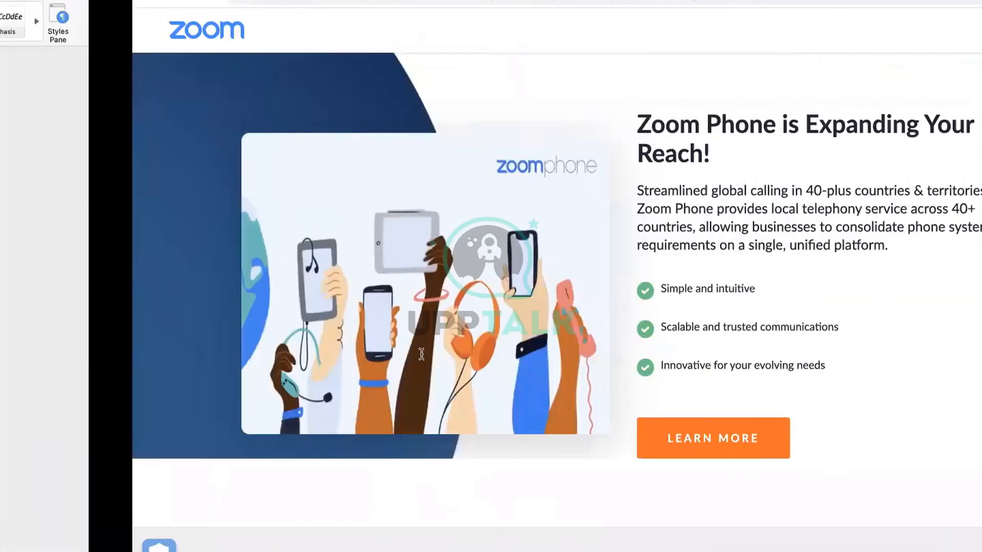
pyautogui.hotkey('ctrl', 'Left')
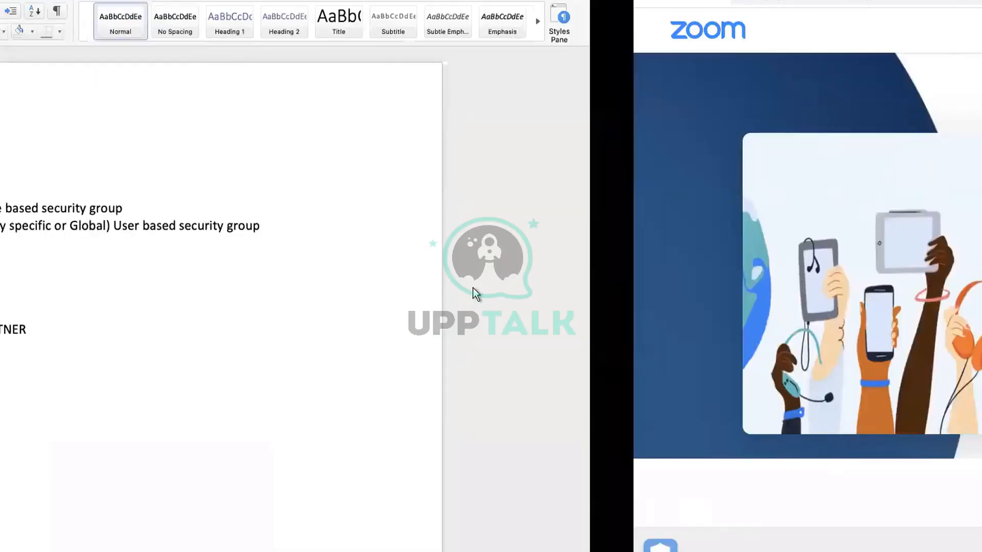
pyautogui.hotkey('ctrl', 'Left')
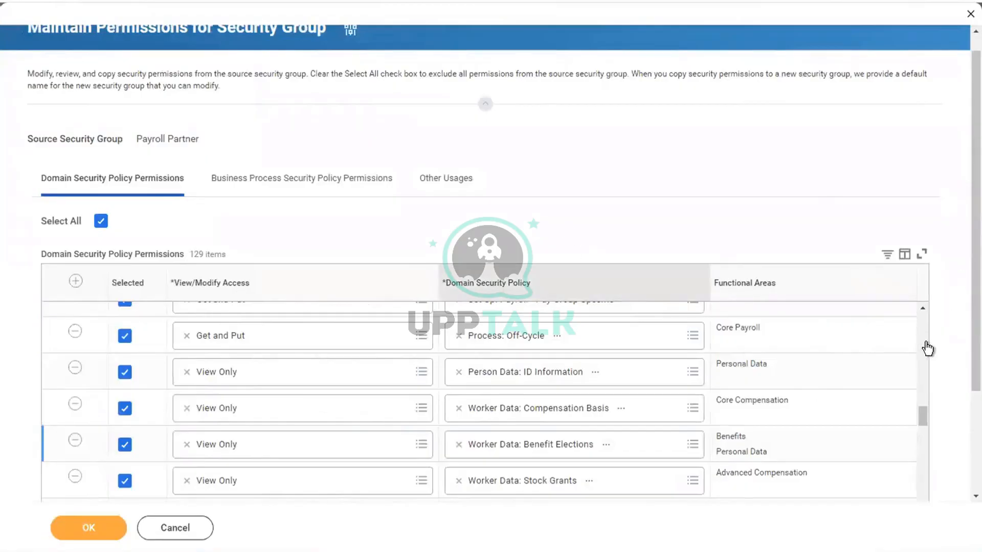
pyautogui.scroll(-5, 925, 359)
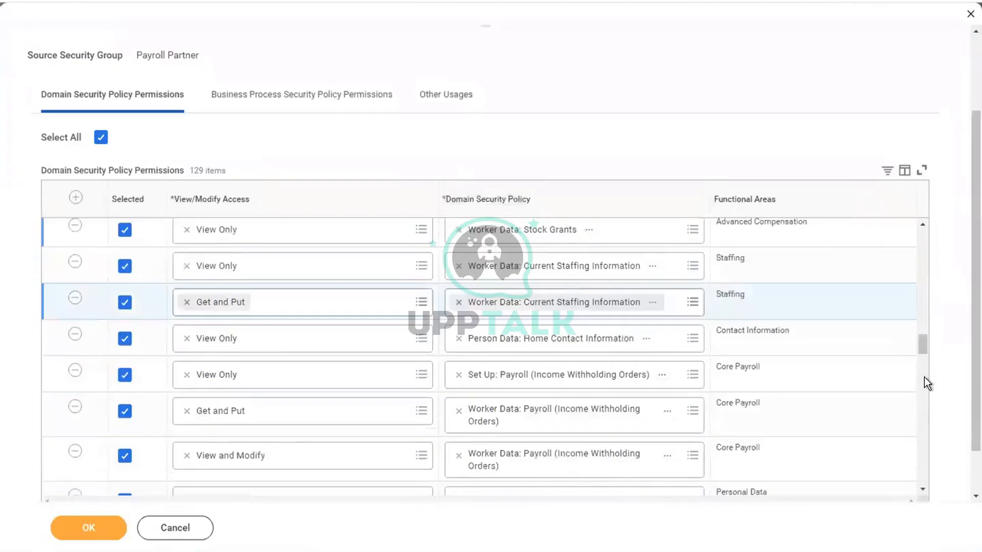
pyautogui.scroll(-10, 928, 416)
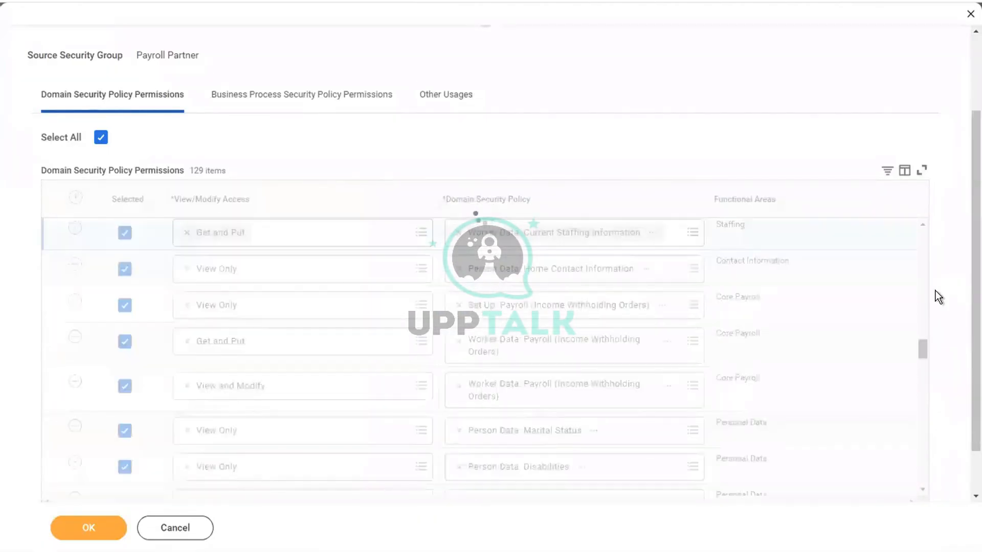
pyautogui.moveTo(935, 291); pyautogui.dragTo(942, 260)
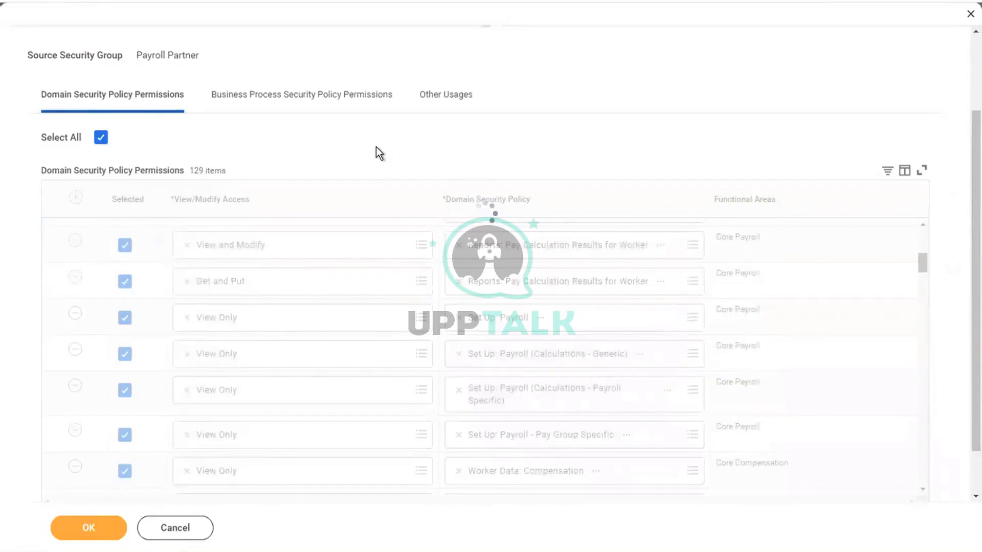
# Step: Cancel the permissions task without changes, clear the old search text, and return to the Workday home page
pyautogui.click(164, 533)
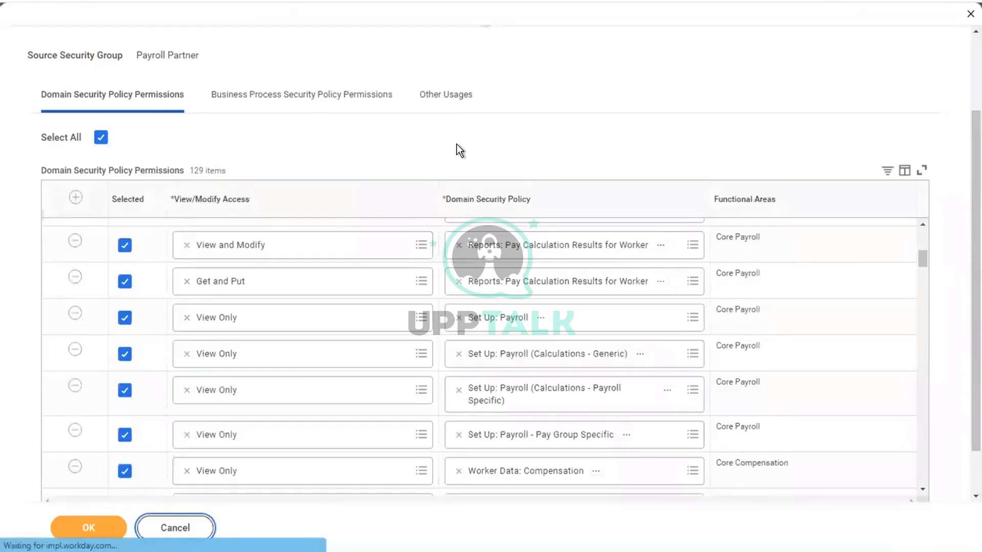
pyautogui.click(248, 97)
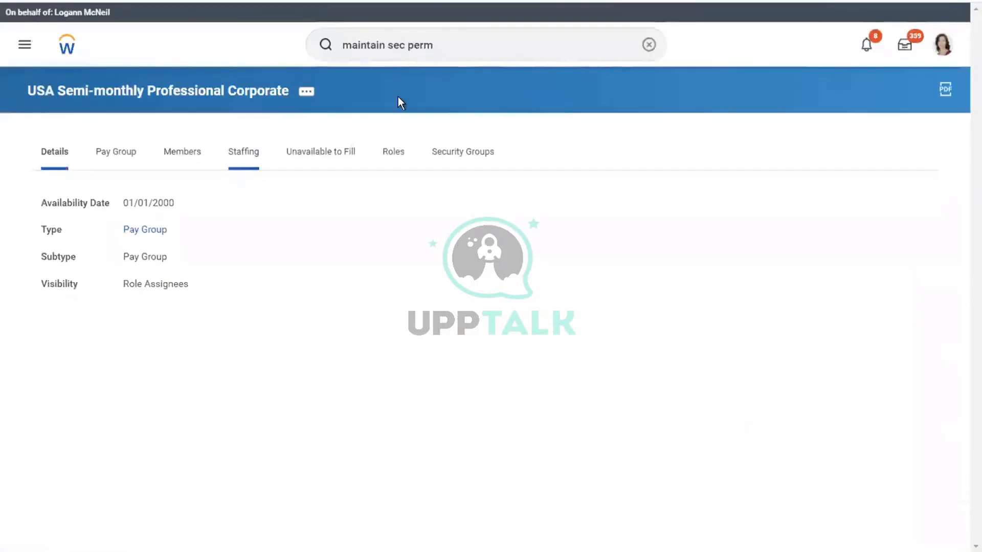
pyautogui.click(648, 46)
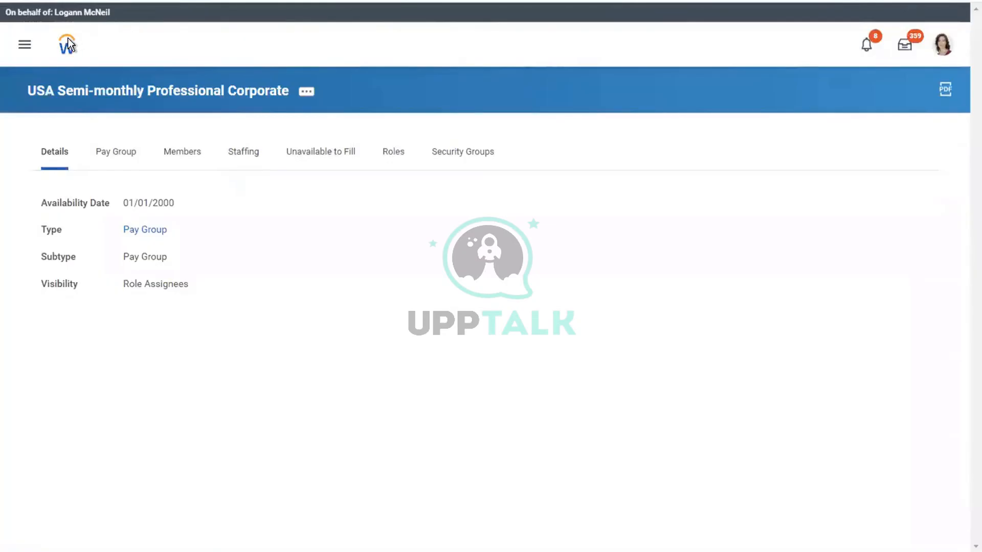
pyautogui.click(67, 59)
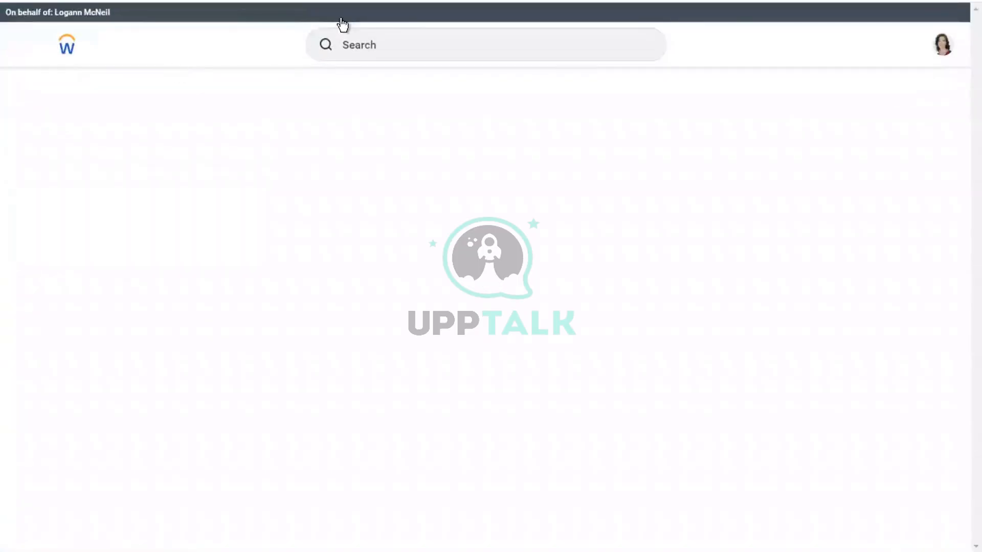
# Step: Search for "BP:ASSIGN PAY GROUP" and open the Assign Pay Group (Default Definition) business process
pyautogui.click(384, 41)
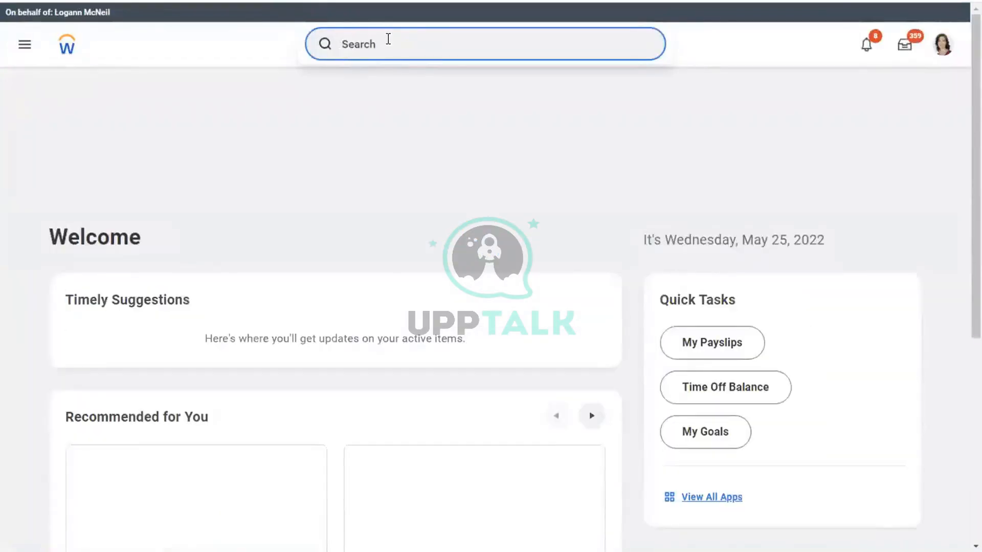
pyautogui.click(382, 38)
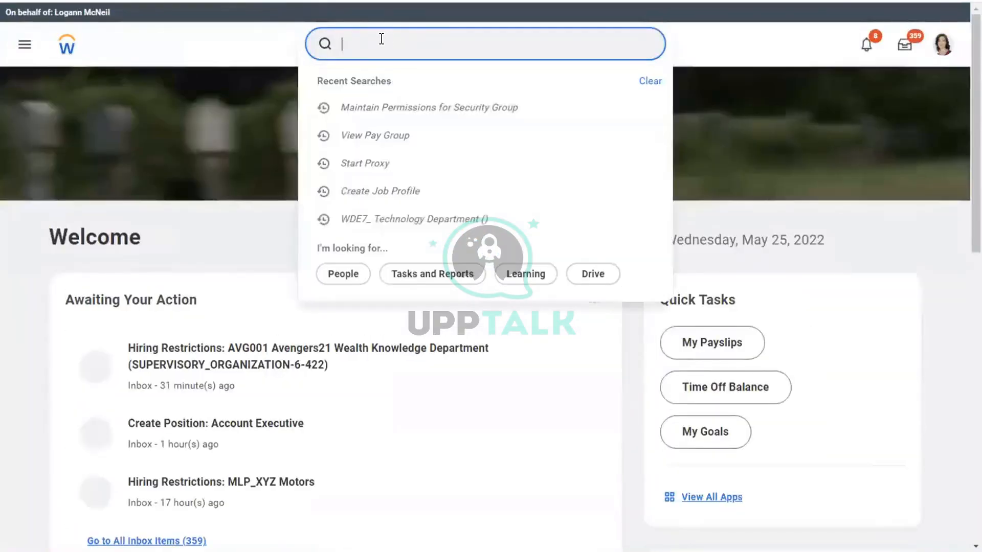
pyautogui.write('BP')
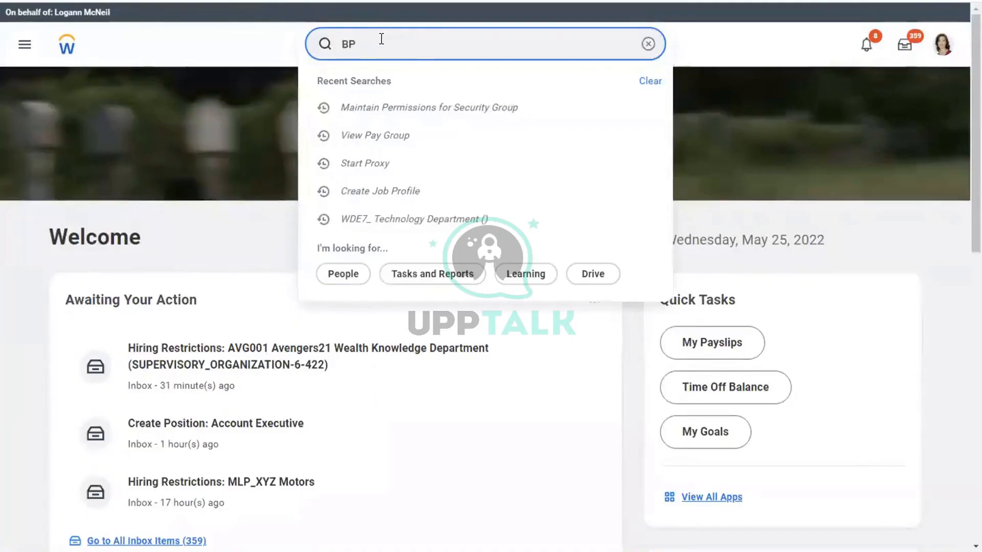
pyautogui.write(':A')
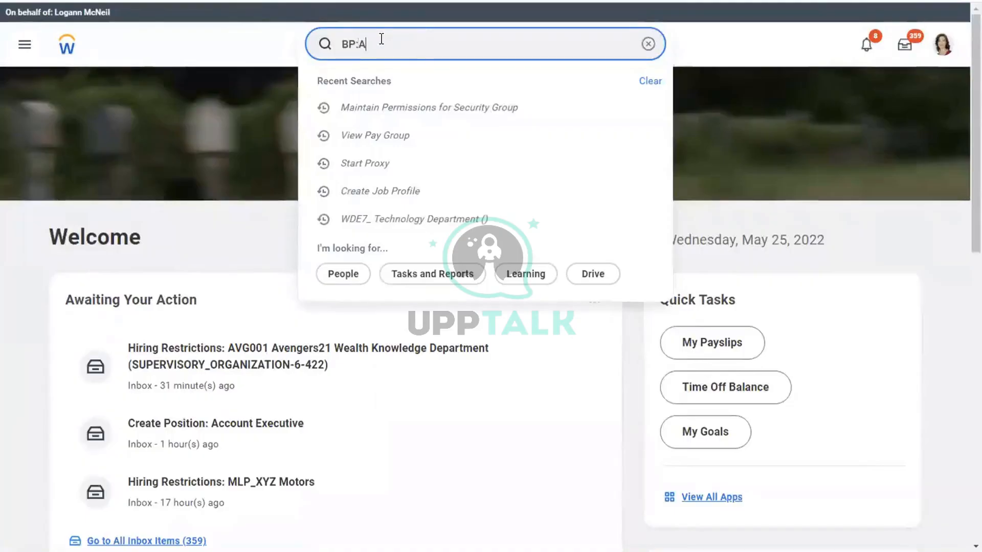
pyautogui.press('BackSpace')
pyautogui.write('ASSIGN PAY GROUP')
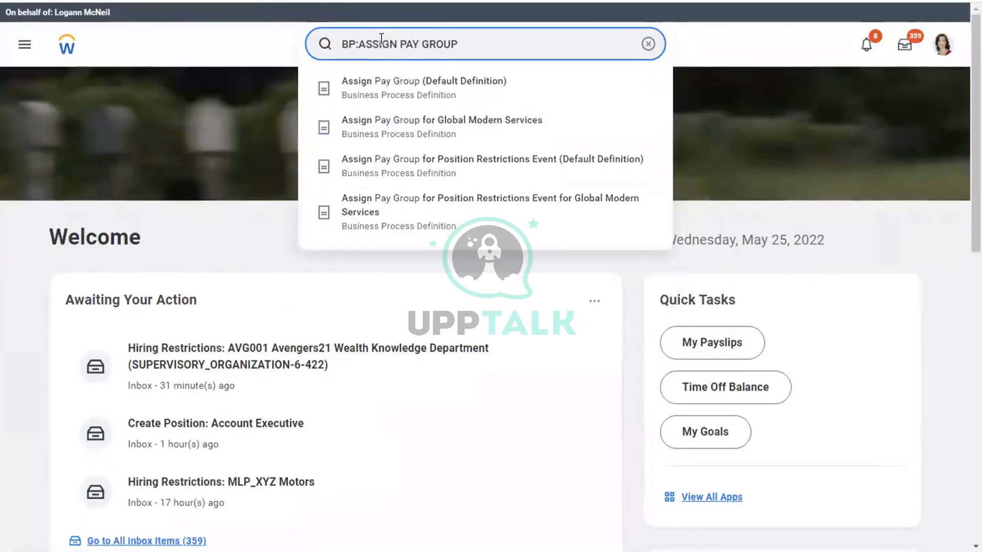
pyautogui.click(441, 91)
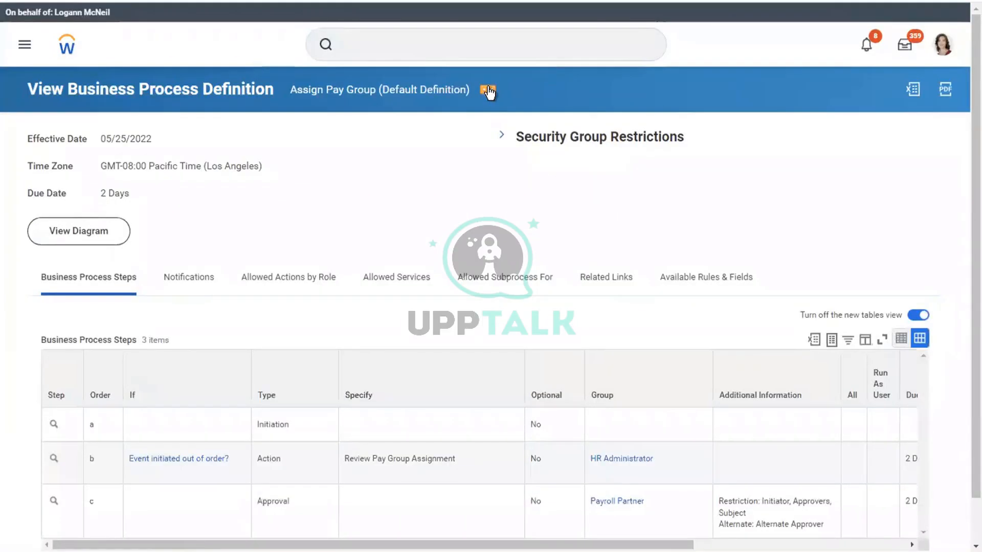
# Step: Open the business process security policy of Assign Pay Group for editing from the definition's related actions
pyautogui.click(488, 90)
pyautogui.click(488, 90)
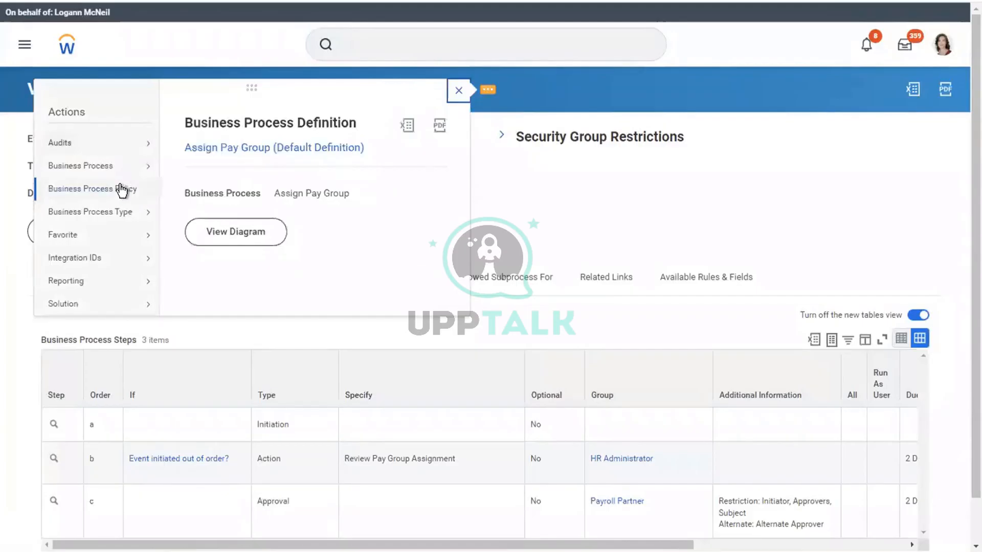
pyautogui.moveTo(122, 190)
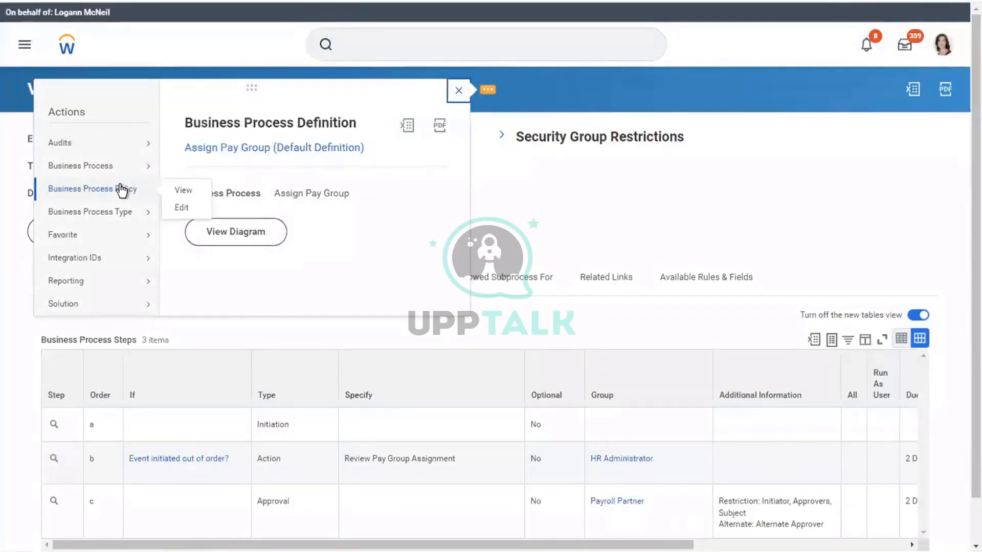
pyautogui.click(182, 210)
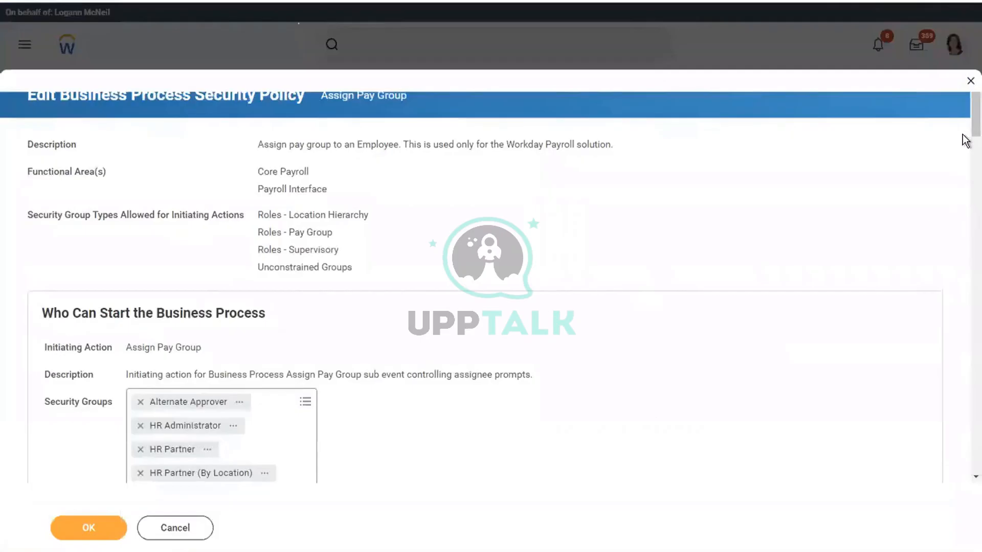
# Step: Examine the Assign Pay Group initiating actions and browse the security groups available for the sub event's initiating action, leaving the selection unchanged
pyautogui.scroll(-8, 965, 129)
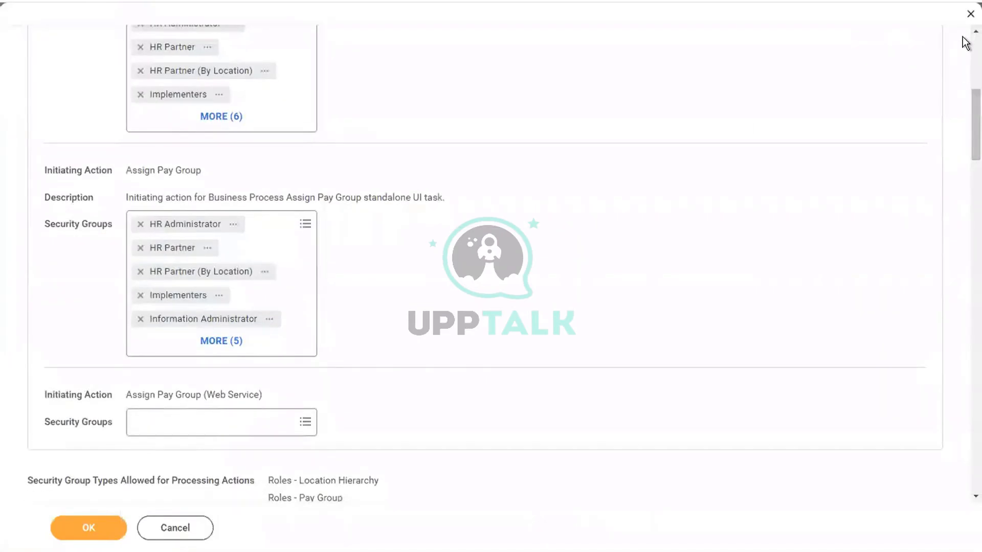
pyautogui.scroll(8, 965, 43)
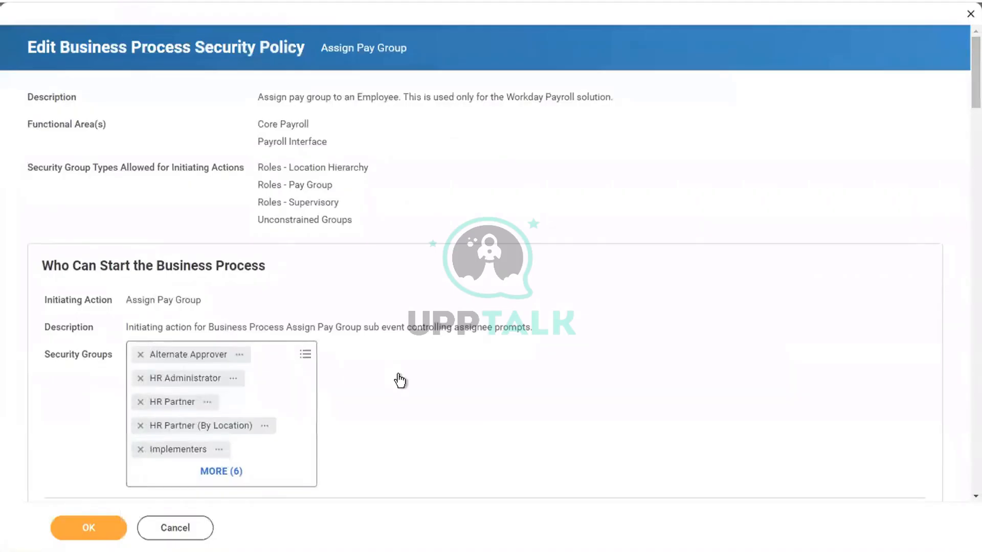
pyautogui.click(307, 355)
pyautogui.click(307, 357)
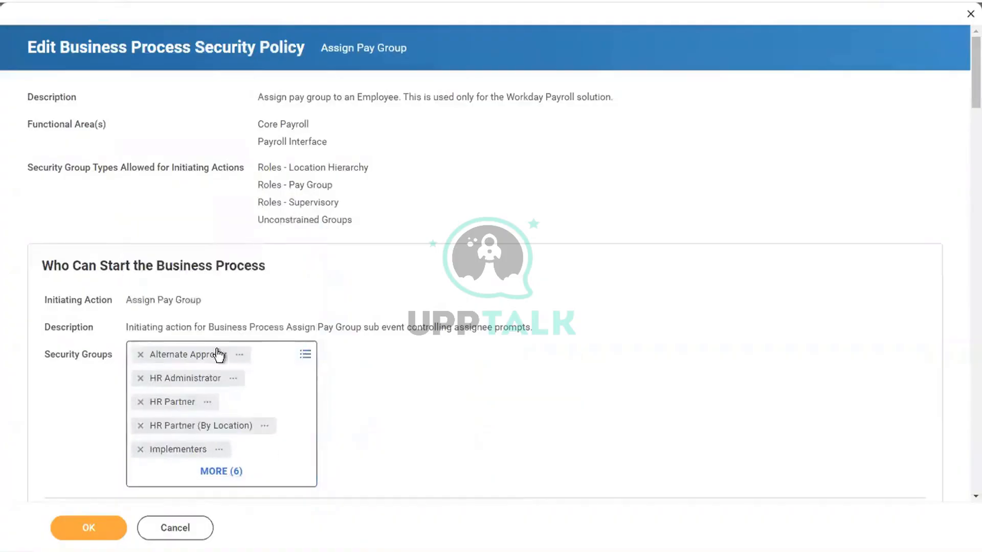
pyautogui.click(304, 358)
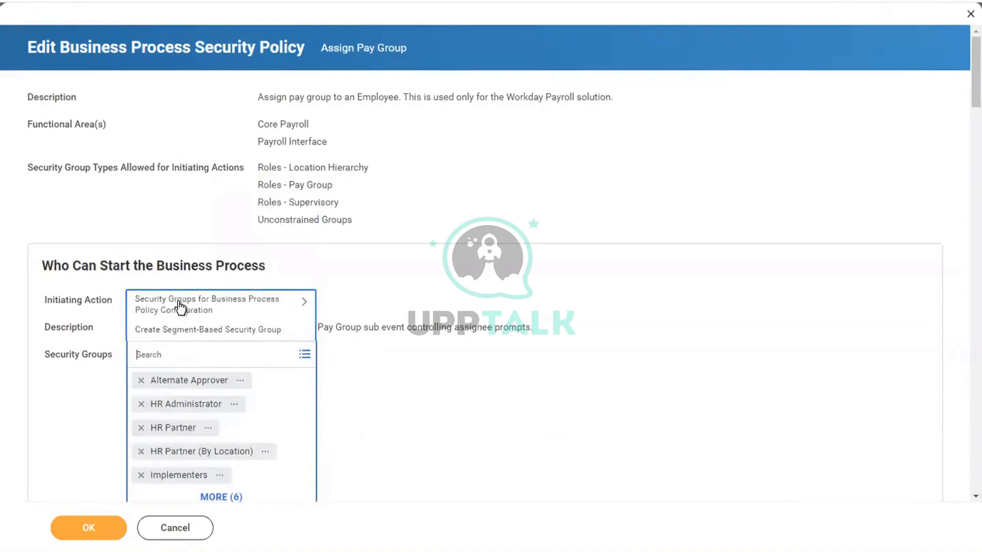
pyautogui.click(179, 304)
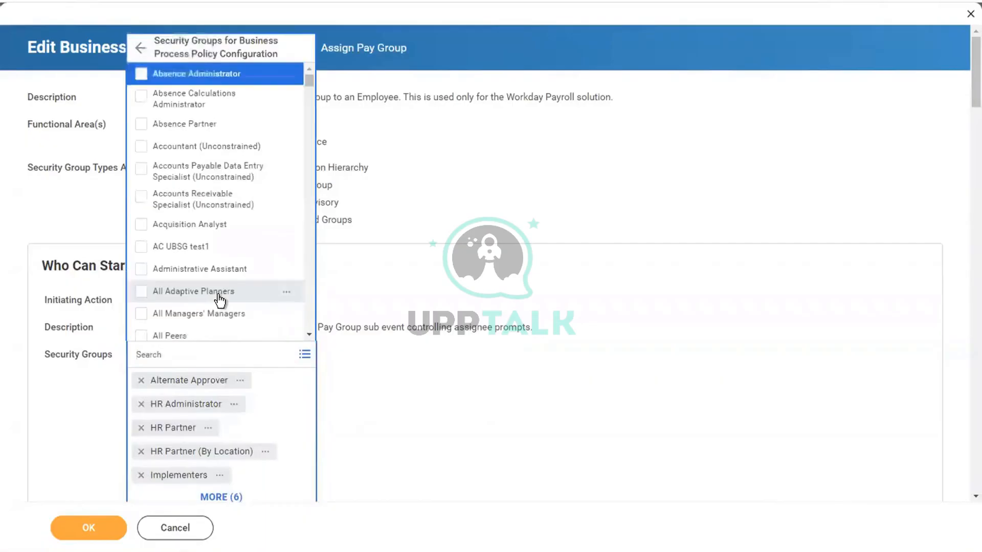
pyautogui.click(528, 279)
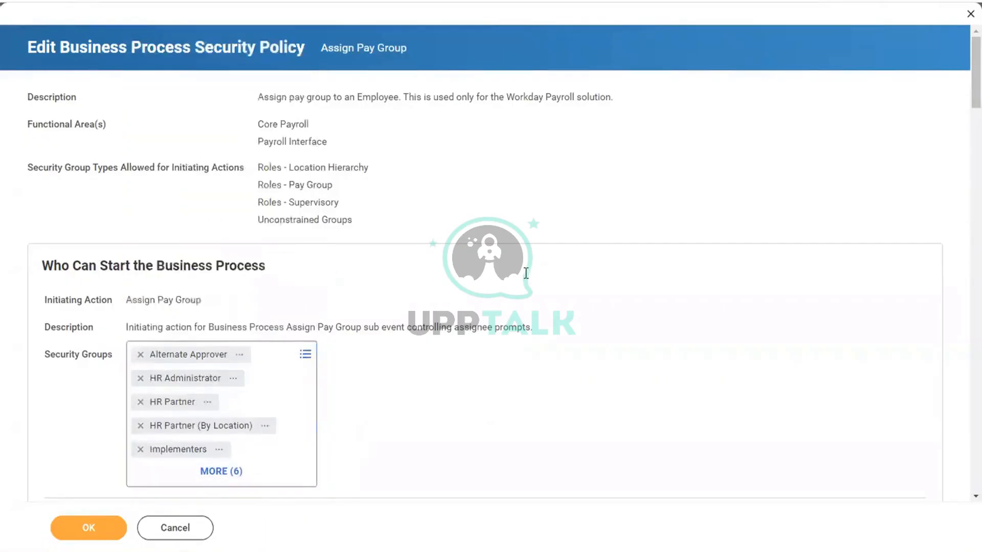
# Step: Review the security groups for the standalone and web service initiating actions, the Review Pay Group Assignment step, and the View All and Approve actions
pyautogui.scroll(-2, 528, 279)
pyautogui.scroll(-5, 528, 279)
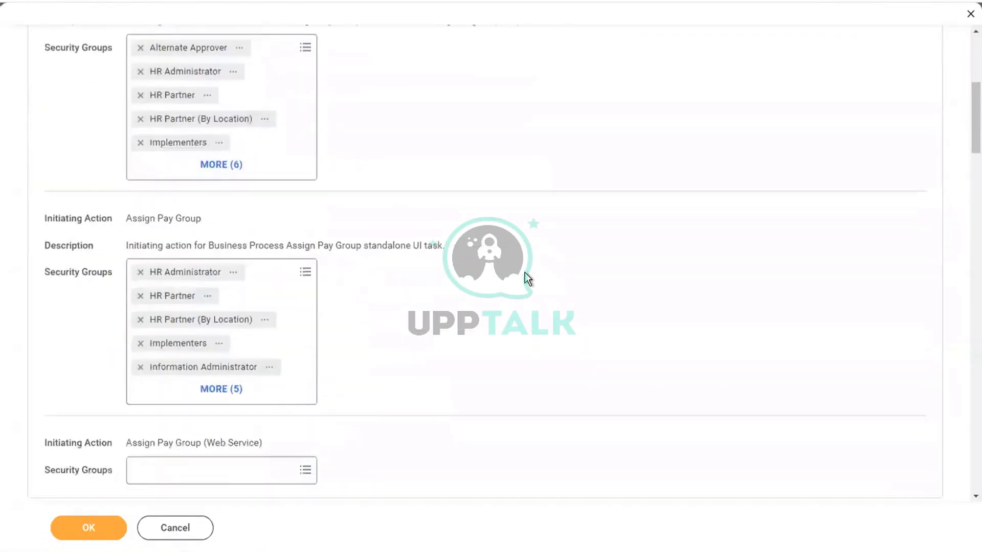
pyautogui.scroll(-3, 527, 278)
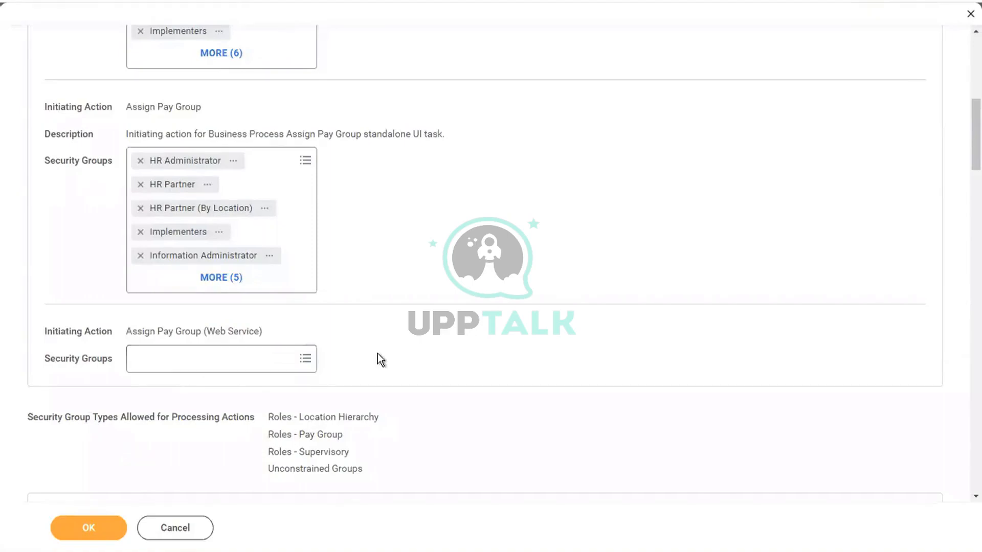
pyautogui.scroll(-5, 379, 359)
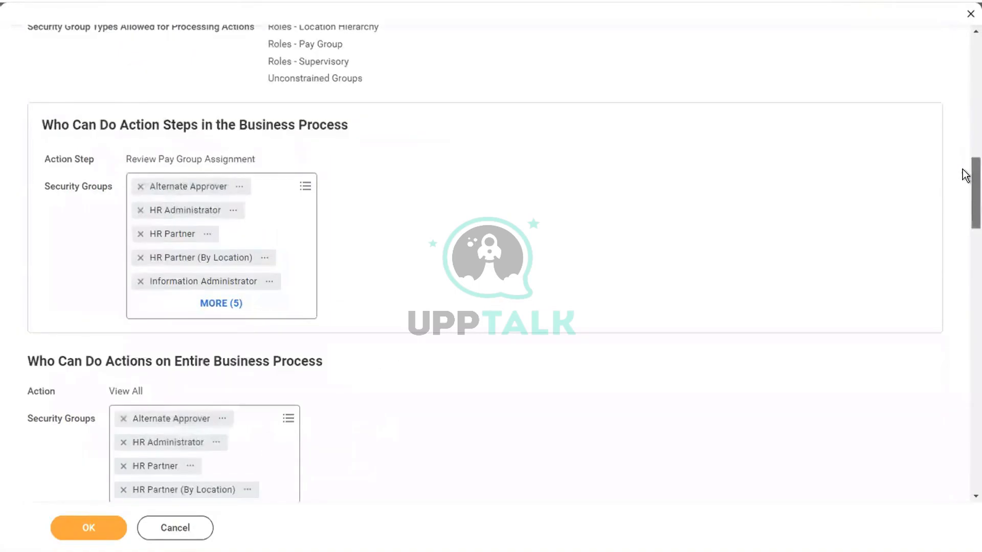
pyautogui.scroll(-2, 965, 175)
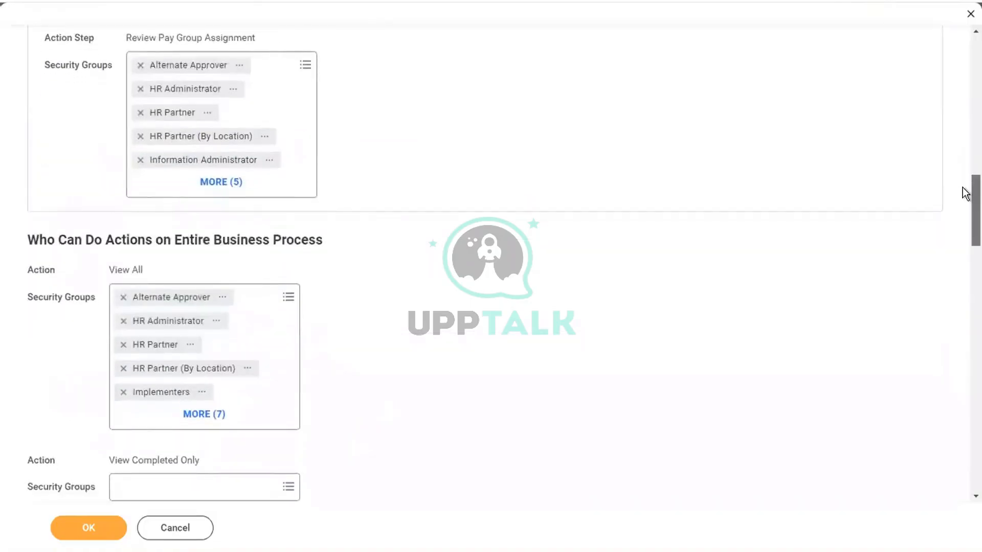
pyautogui.scroll(-1, 965, 194)
pyautogui.scroll(-2, 965, 193)
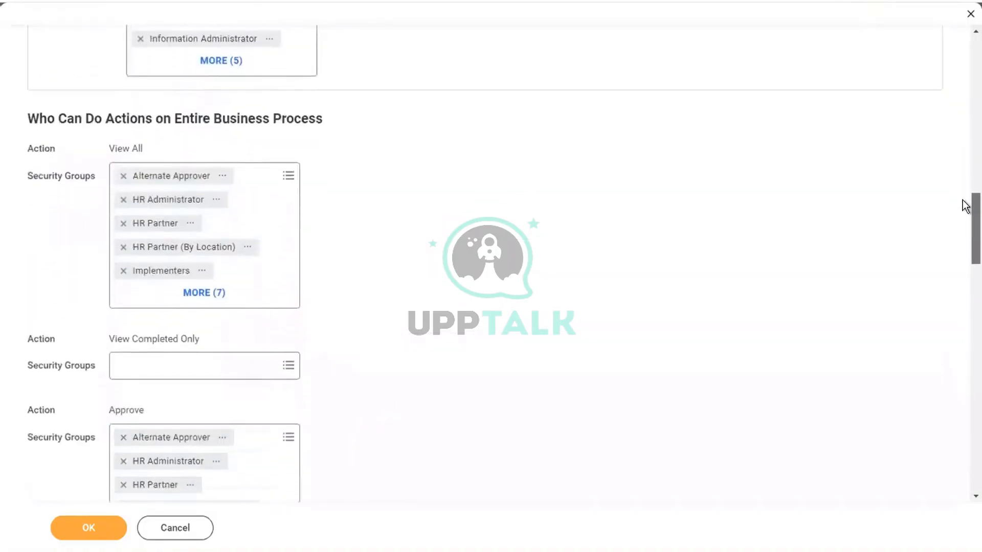
pyautogui.scroll(-2, 966, 207)
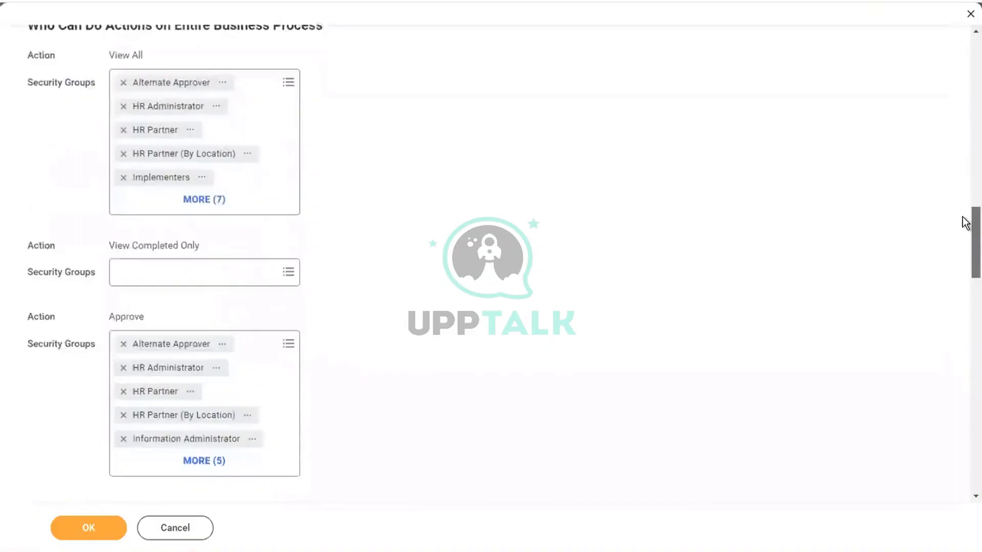
pyautogui.scroll(-2, 965, 223)
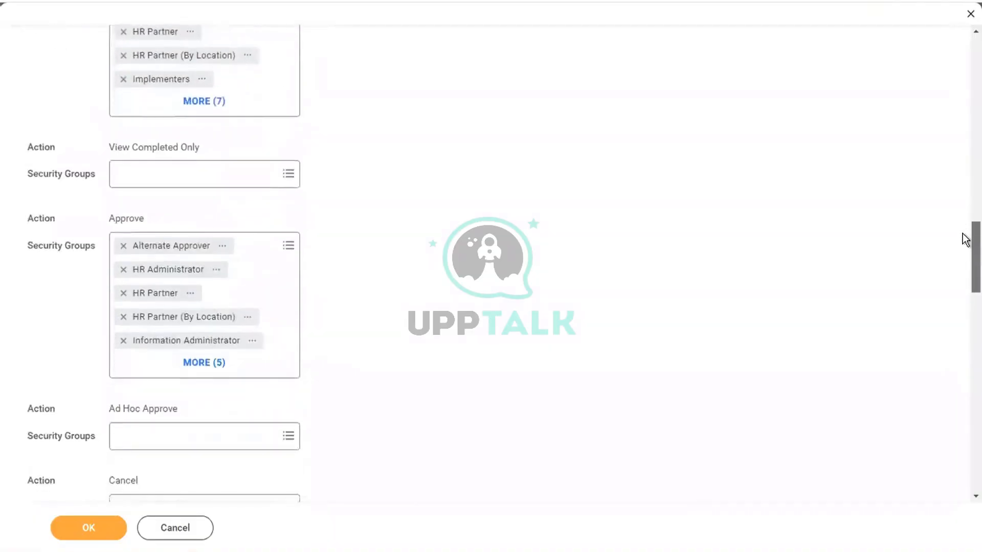
# Step: Review the policy's Cancel, Rescind, Correct, reassignment, Deny and Redirect permissions and its Policy Restrictions, and return to the policy's beginning
pyautogui.scroll(-4, 966, 264)
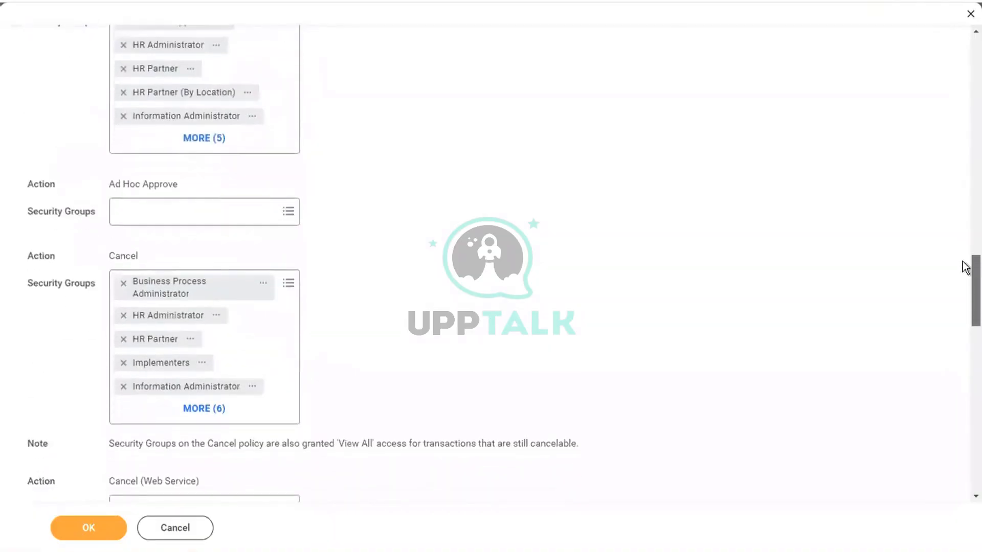
pyautogui.scroll(-2, 965, 281)
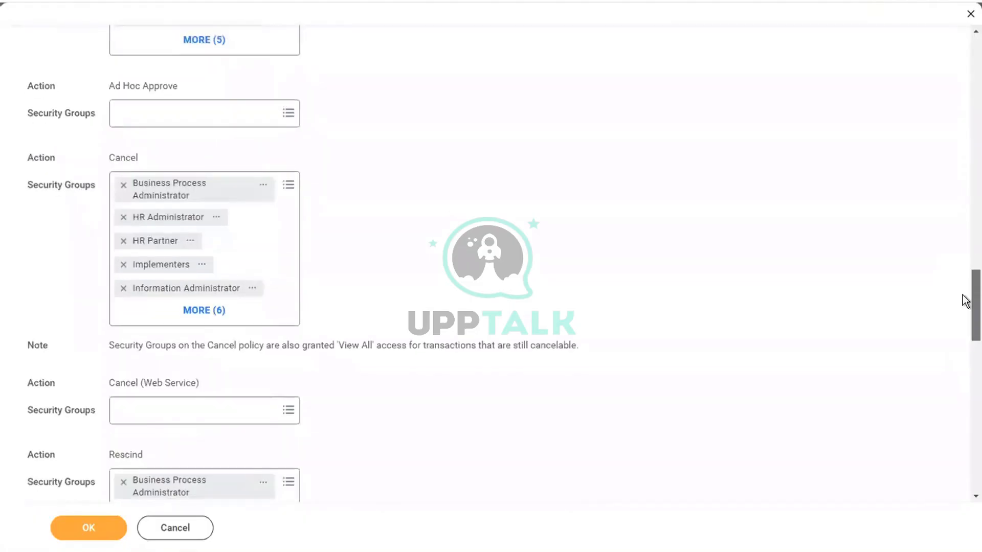
pyautogui.scroll(-5, 966, 302)
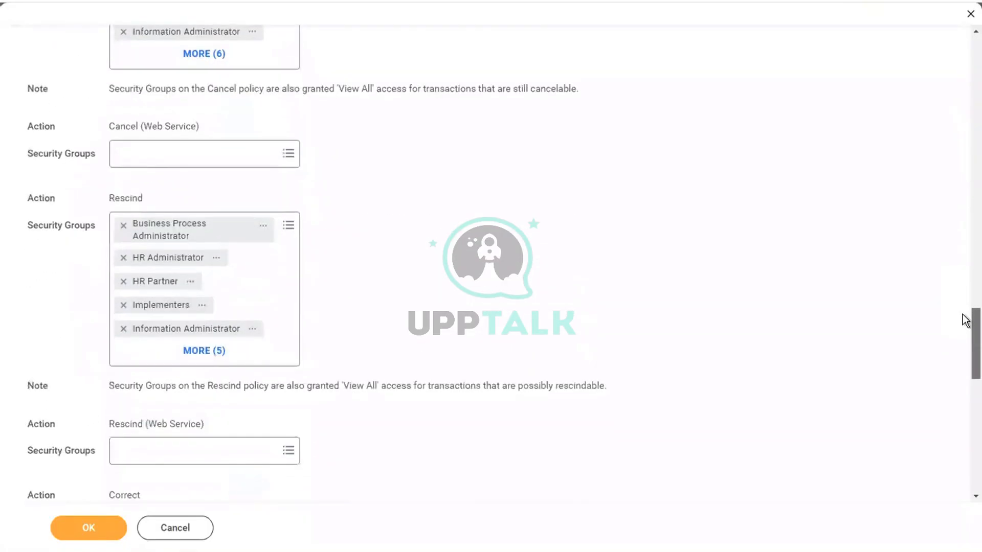
pyautogui.scroll(-4, 966, 332)
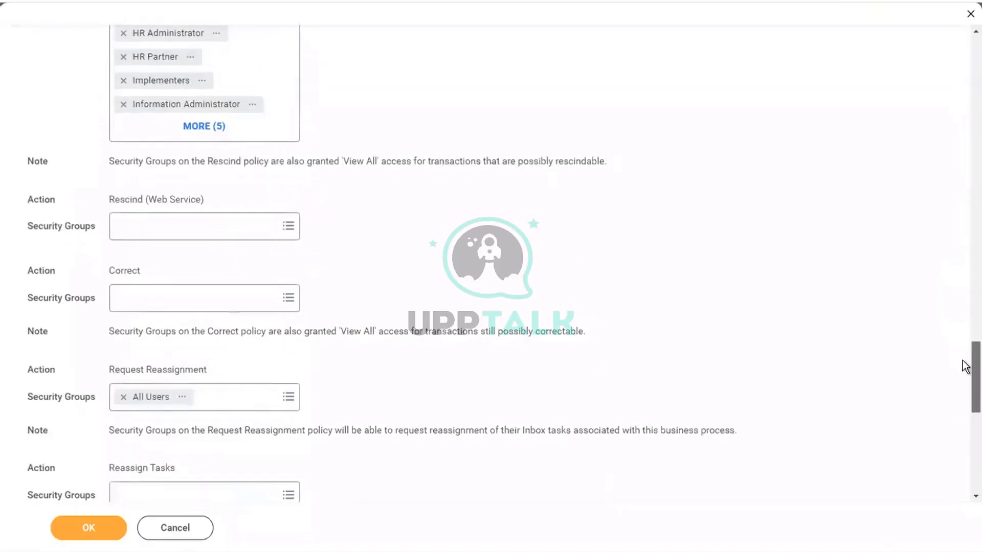
pyautogui.scroll(-4, 965, 382)
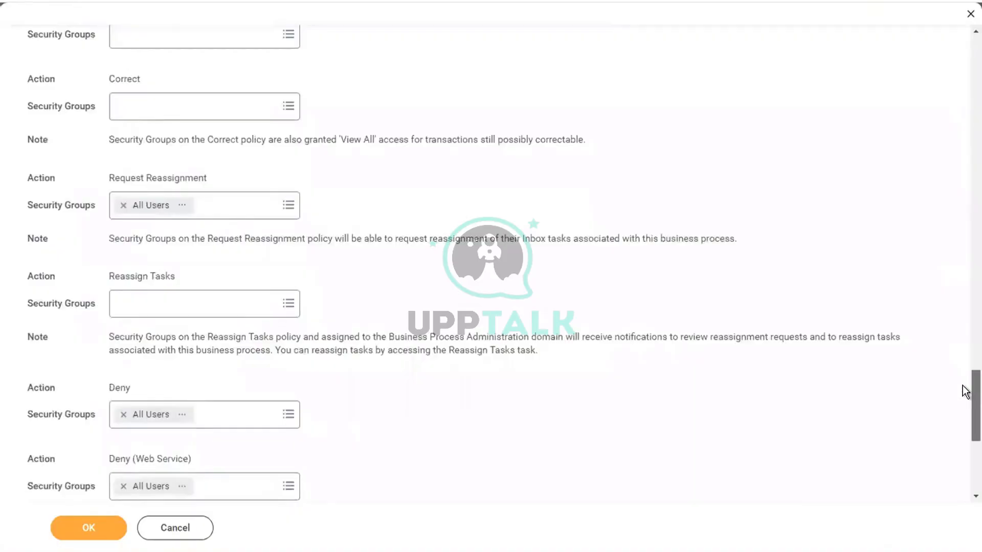
pyautogui.scroll(-6, 966, 409)
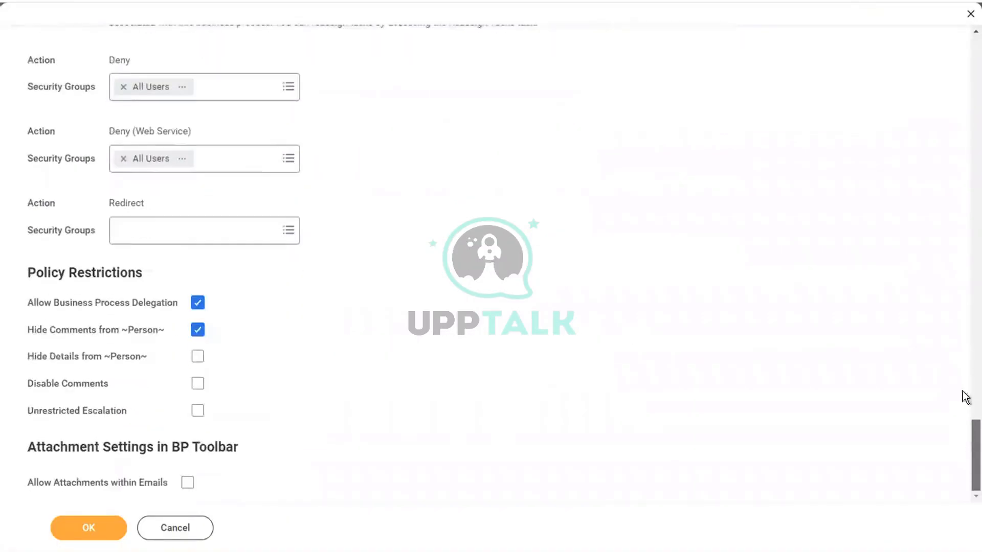
pyautogui.scroll(20, 964, 265)
pyautogui.scroll(10, 966, 87)
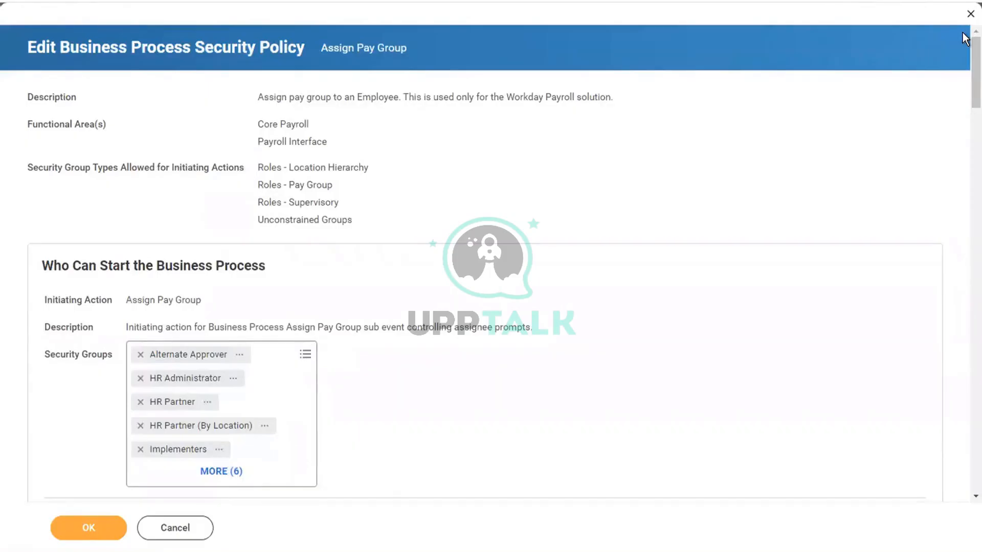
# Step: Search the sub event initiating action's security groups for "PAYROLL ADMIN" and close the policy without making changes
pyautogui.click(290, 351)
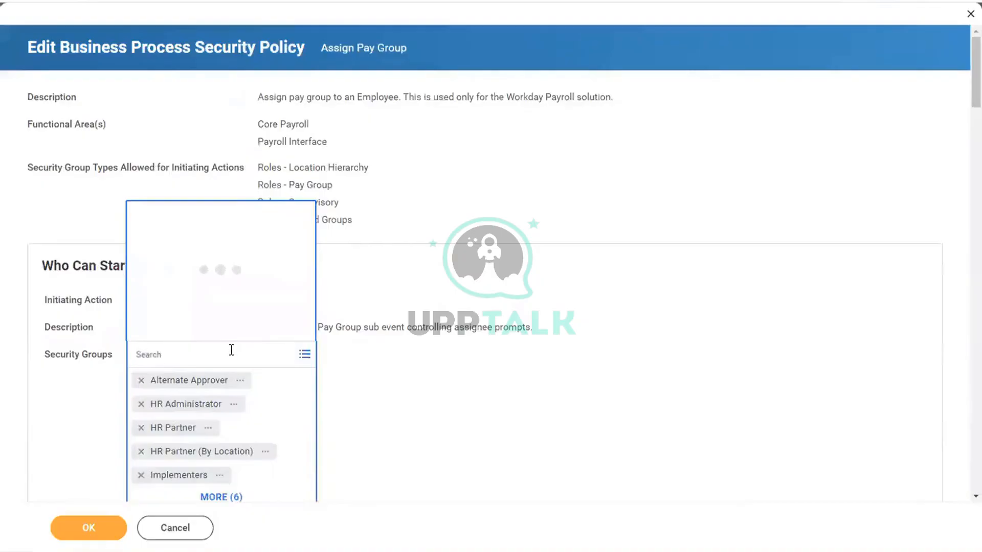
pyautogui.write('PAYR')
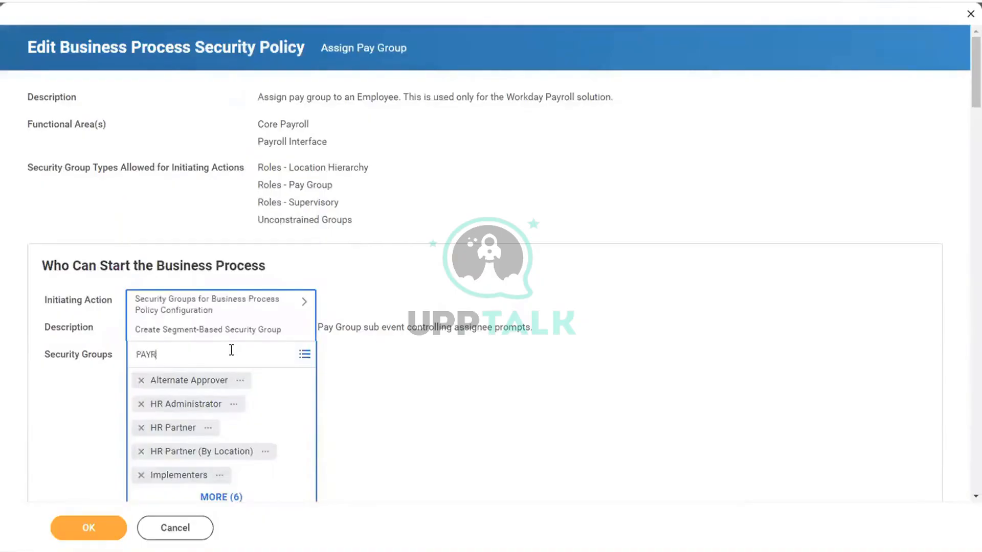
pyautogui.write('OLL ADMIN')
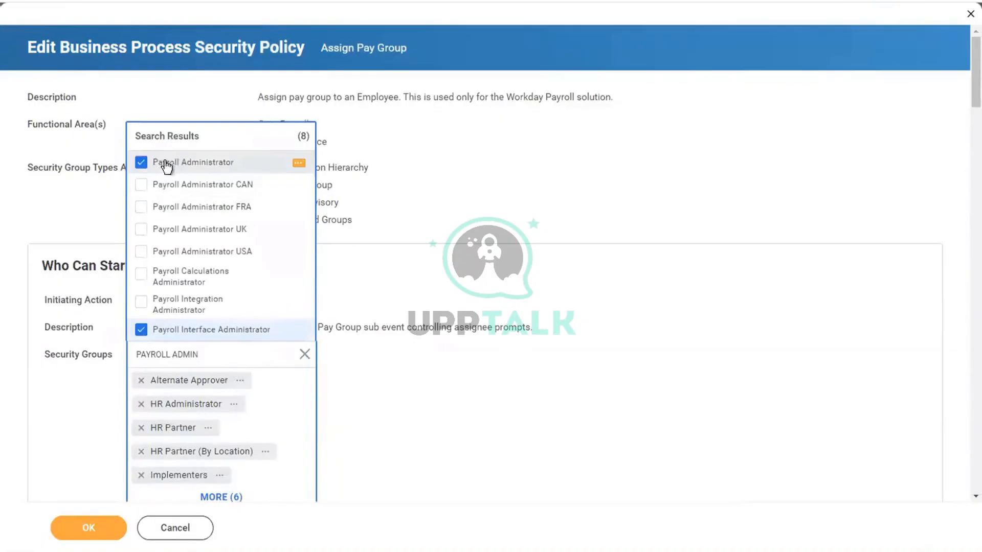
pyautogui.click(575, 296)
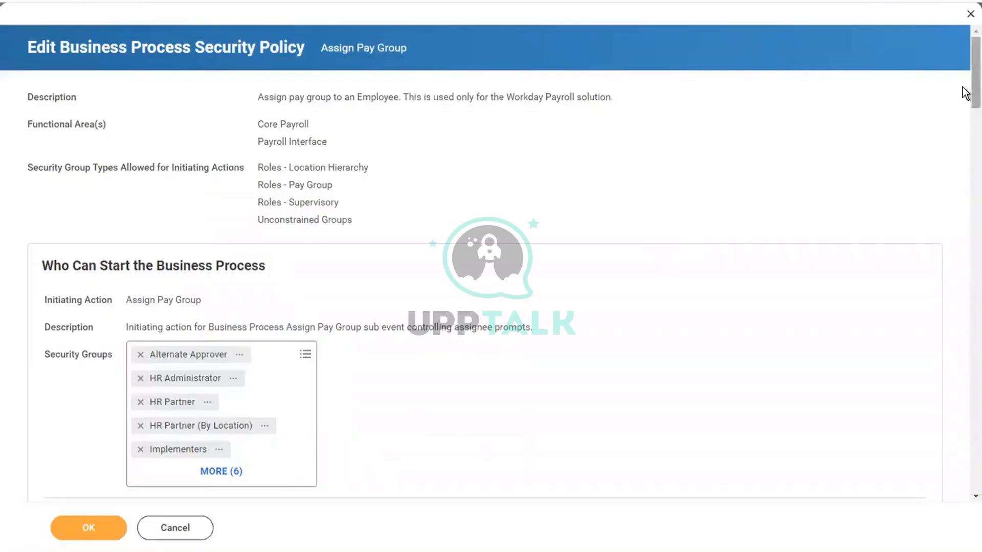
pyautogui.click(966, 15)
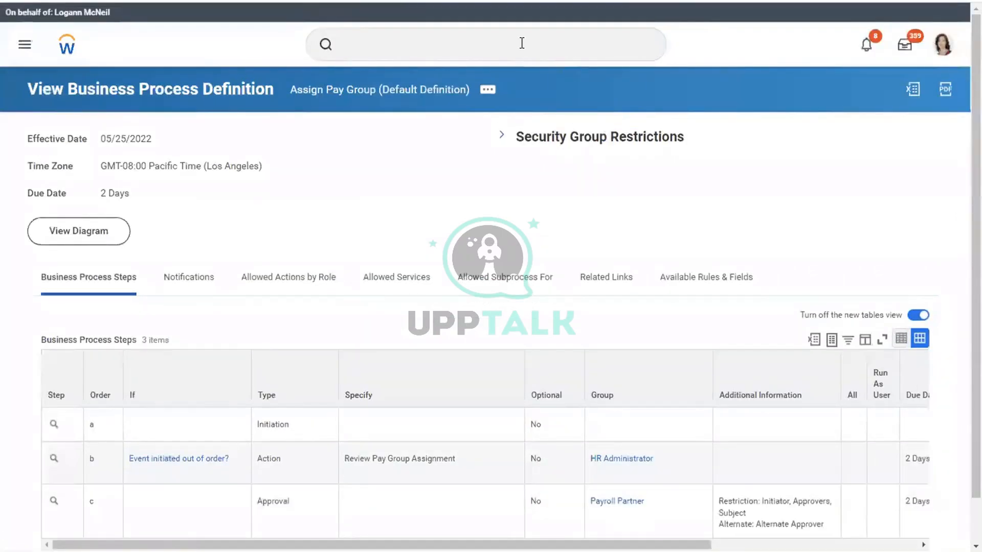
# Step: Find the Stop Proxy task and end the current proxy session
pyautogui.click(436, 43)
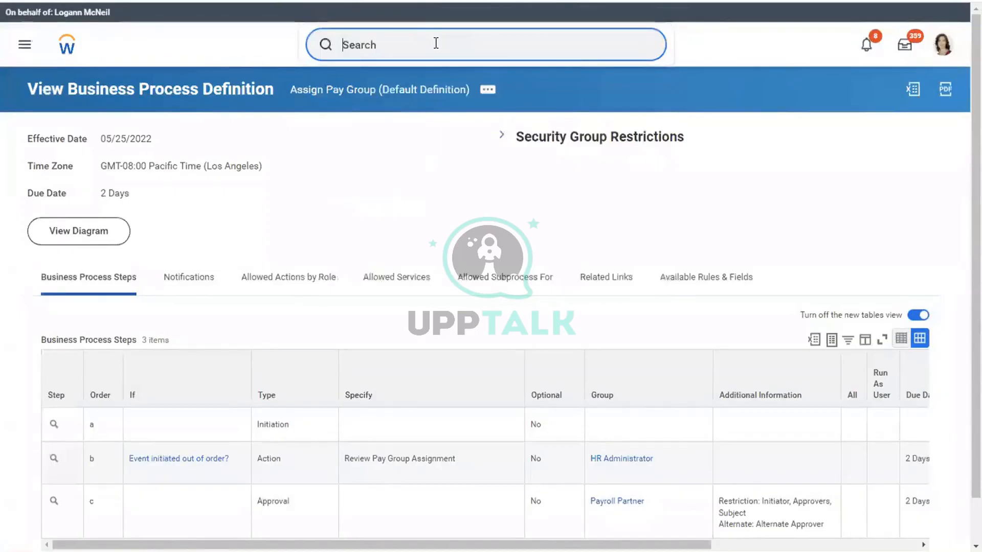
pyautogui.write('STOP PROXY')
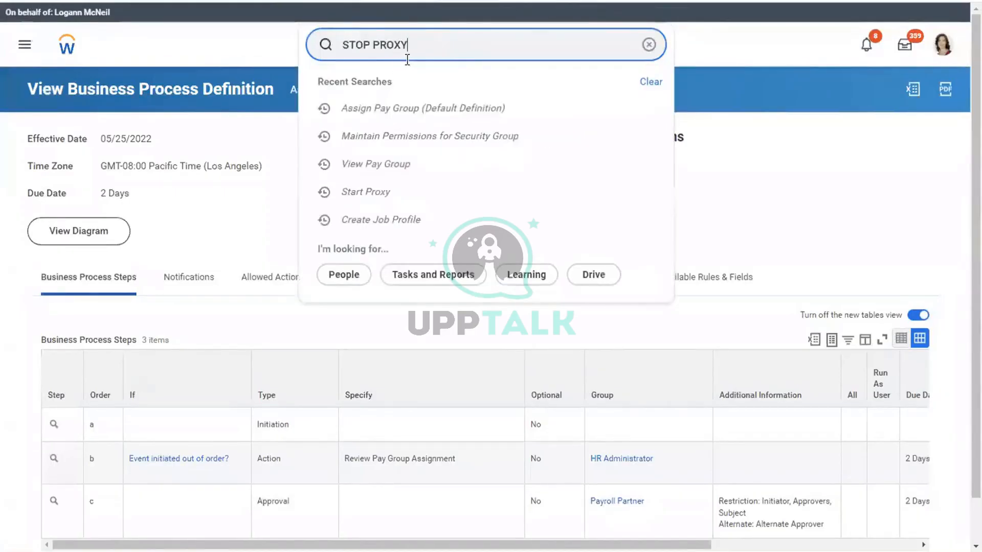
pyautogui.click(429, 83)
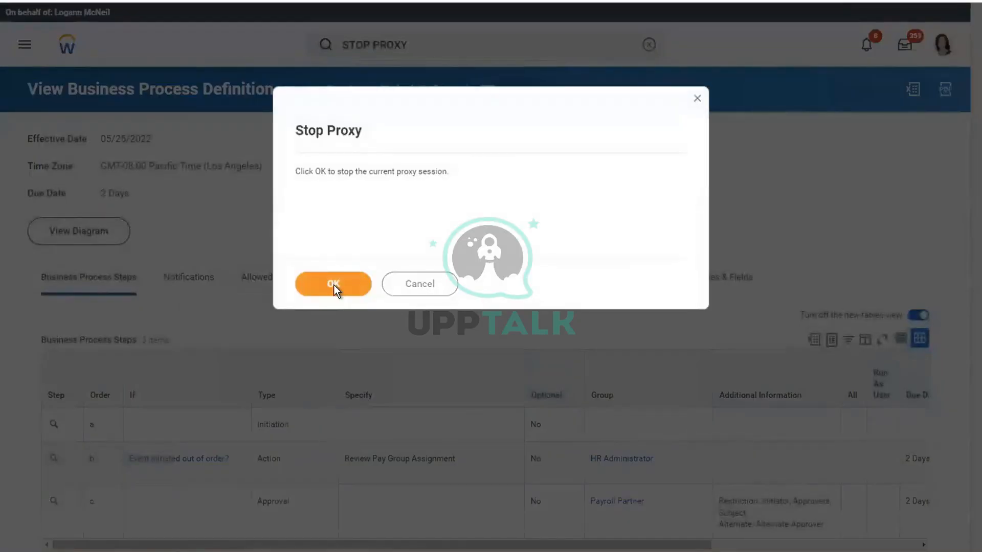
pyautogui.click(333, 285)
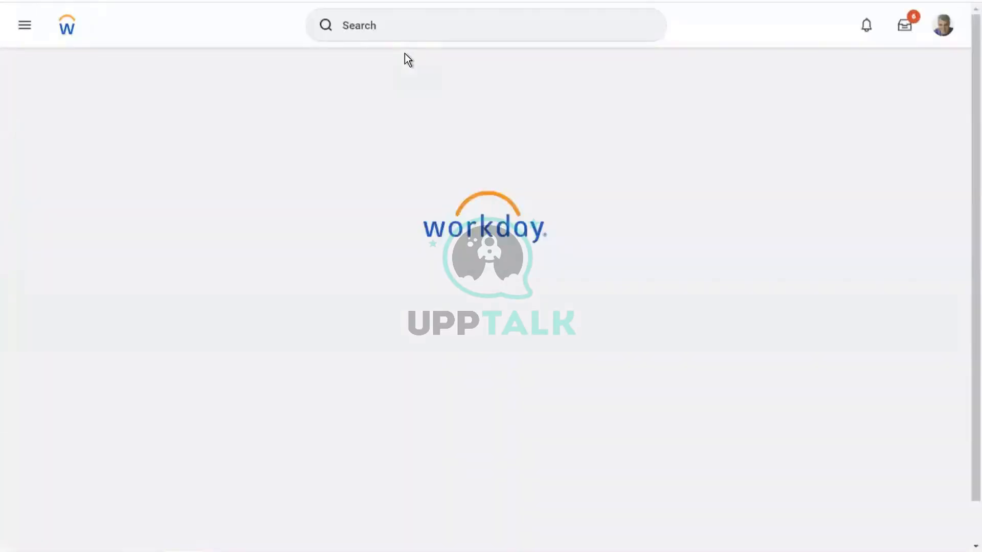
# Step: Search for "CREATE PAY GROUP" from the original account's home page
pyautogui.click(427, 22)
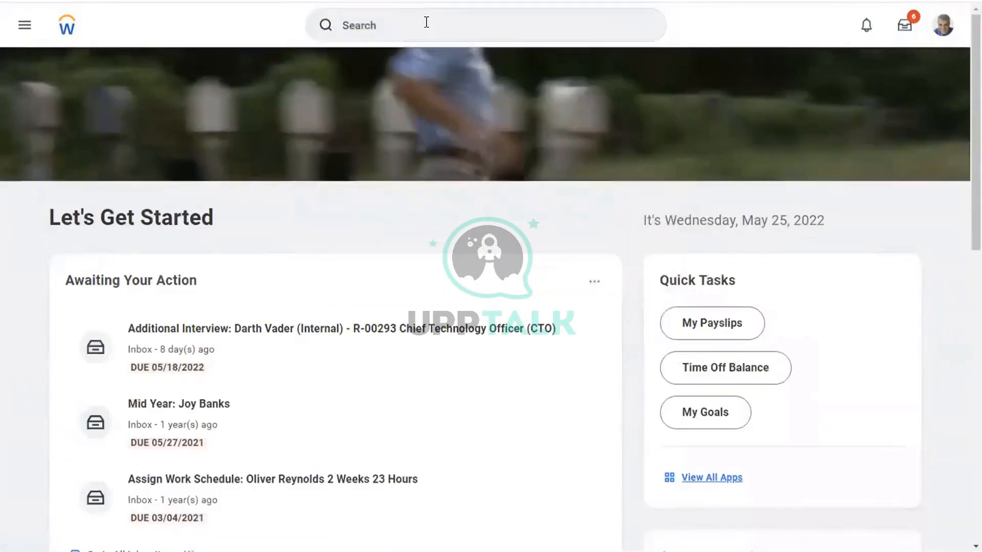
pyautogui.click(396, 25)
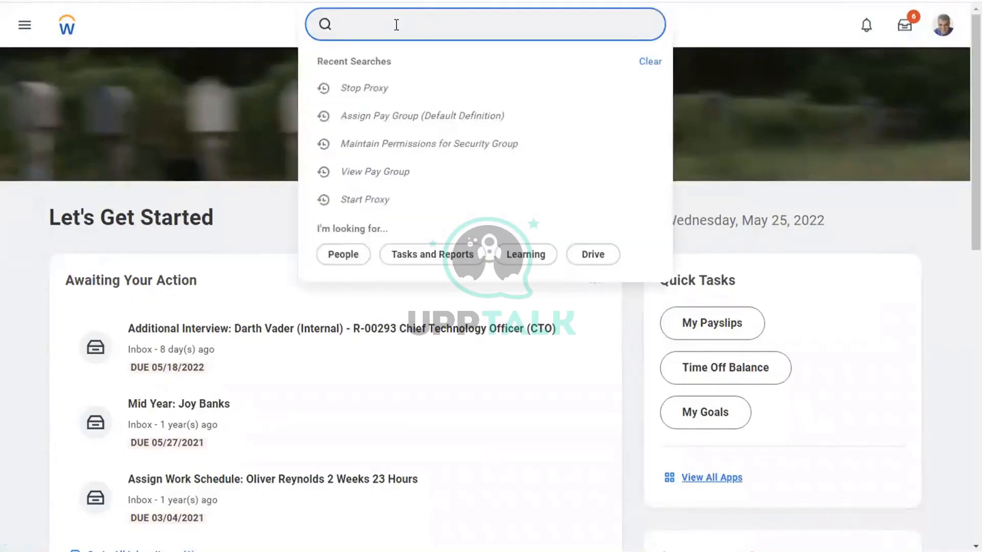
pyautogui.write('CREATE')
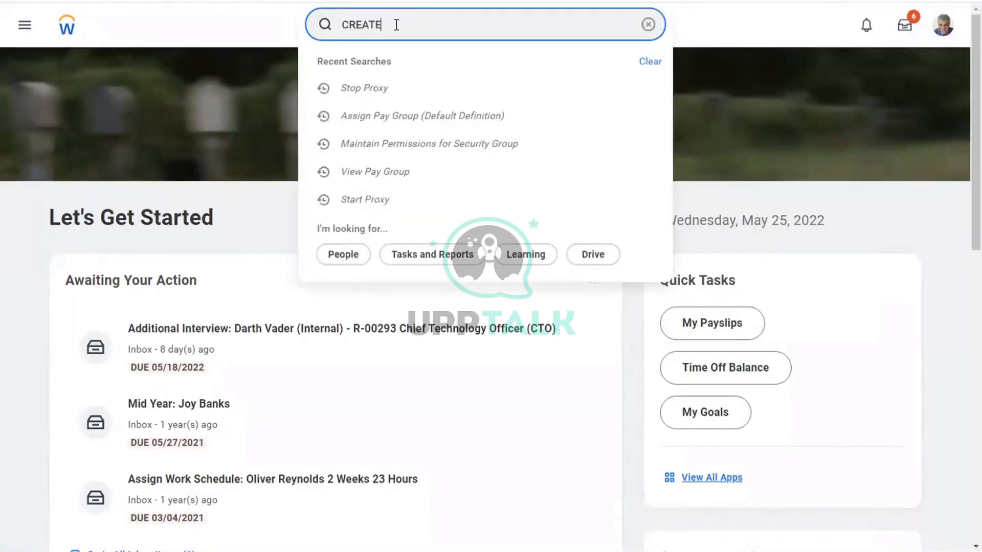
pyautogui.write(' PAY GROUP')
pyautogui.press('Return')
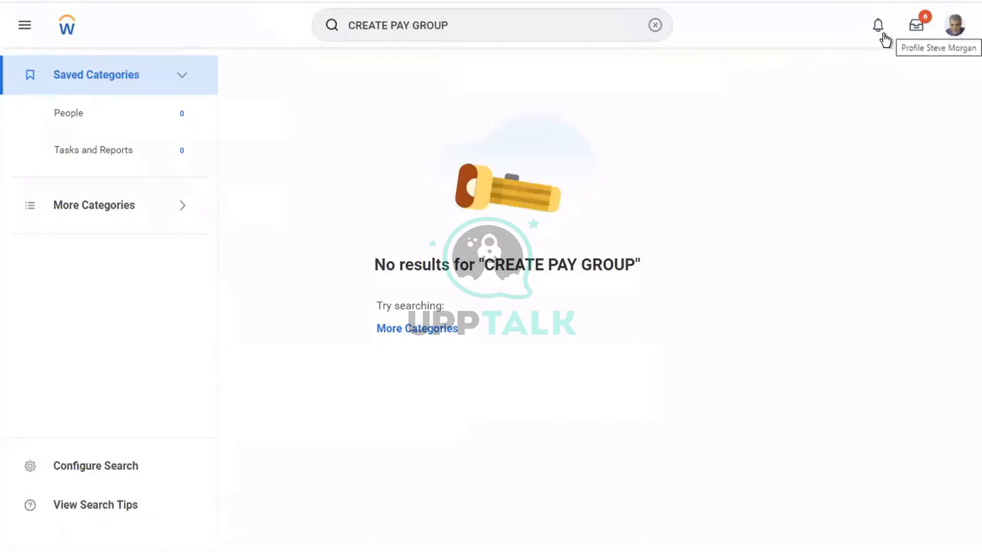
# Step: Find the Start Proxy task and start a proxy session, entering the other worker's name as the account to act as
pyautogui.click(655, 25)
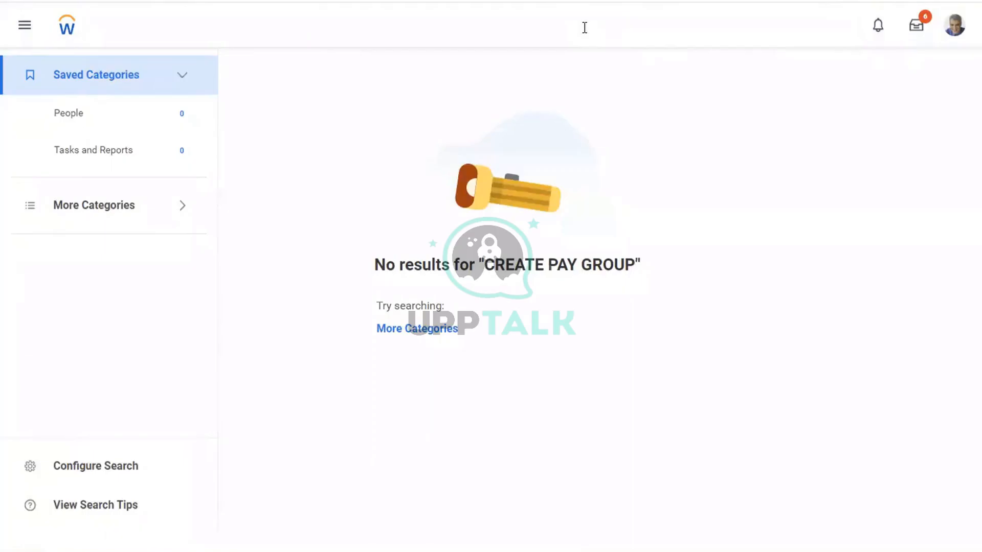
pyautogui.click(584, 27)
pyautogui.write('START PROXY')
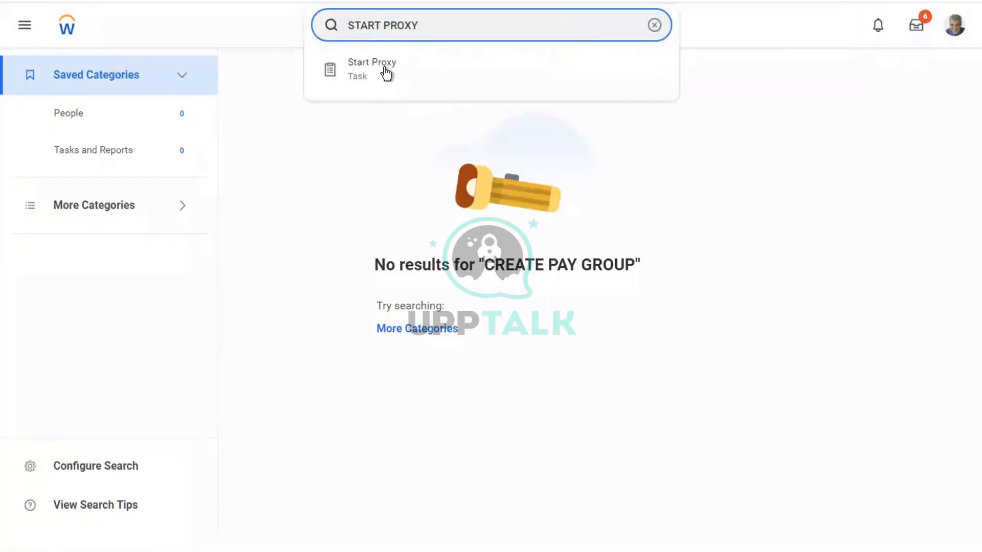
pyautogui.click(384, 67)
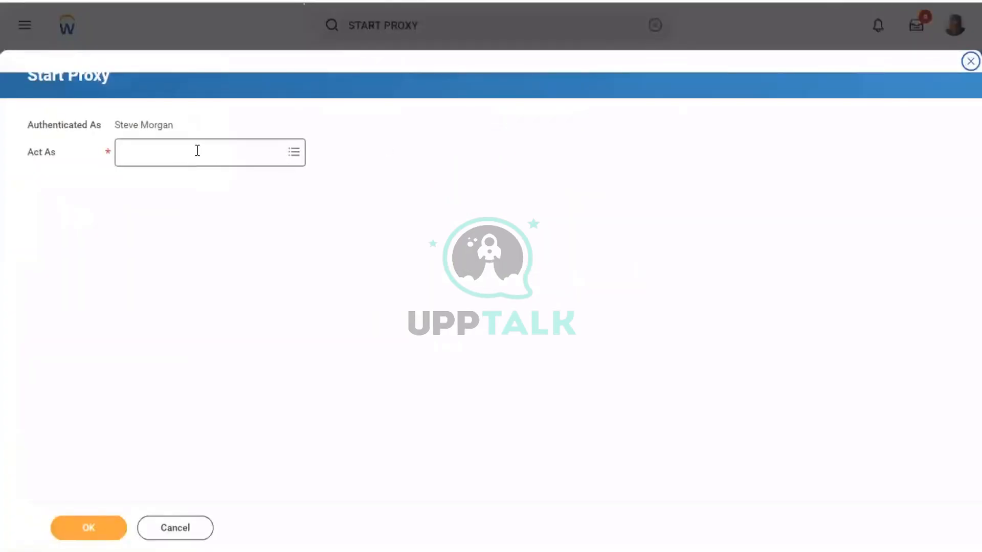
pyautogui.click(197, 151)
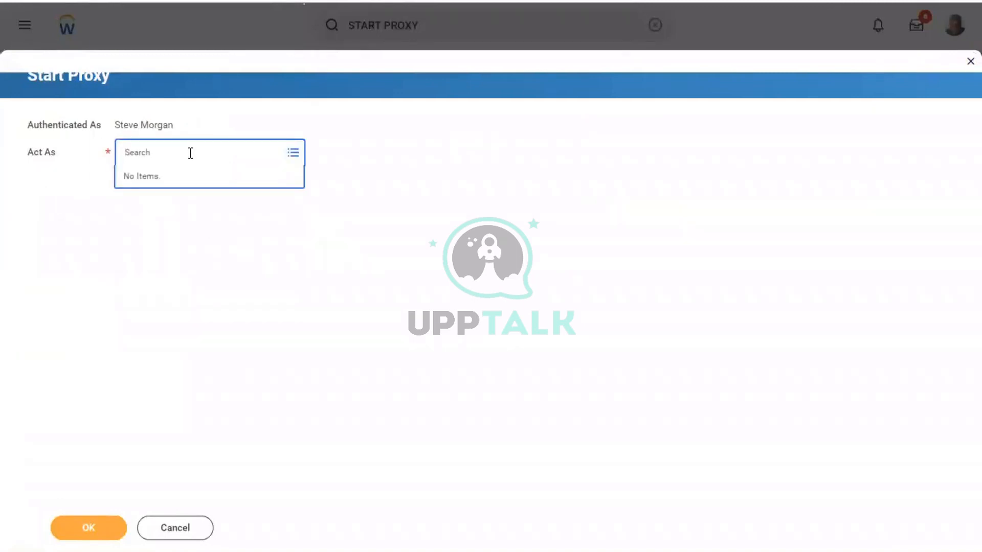
pyautogui.write('LOGAN MC')
pyautogui.press('Return')
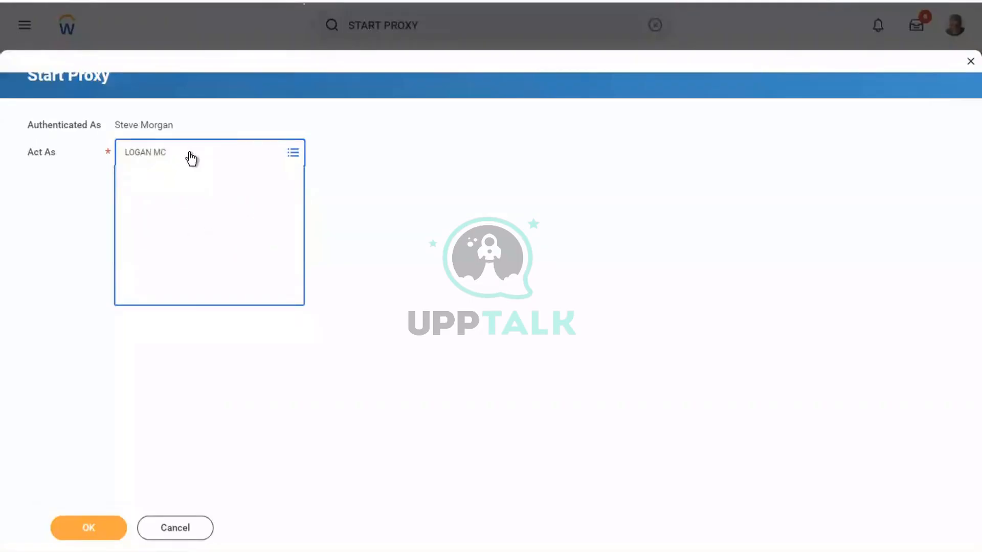
pyautogui.click(86, 530)
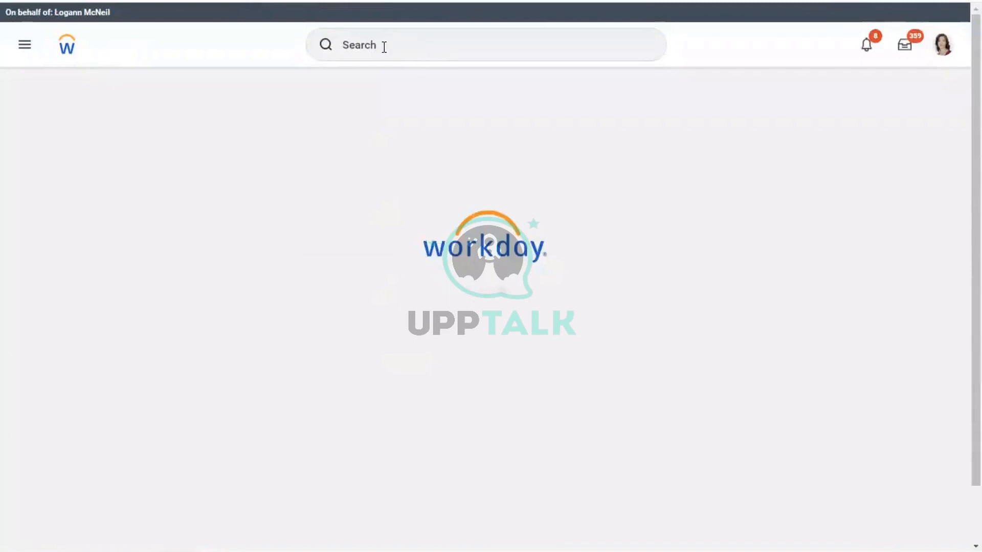
# Step: Search for the Chief Executive Officer of Global Modern Services by full name and open that worker's profile
pyautogui.click(384, 47)
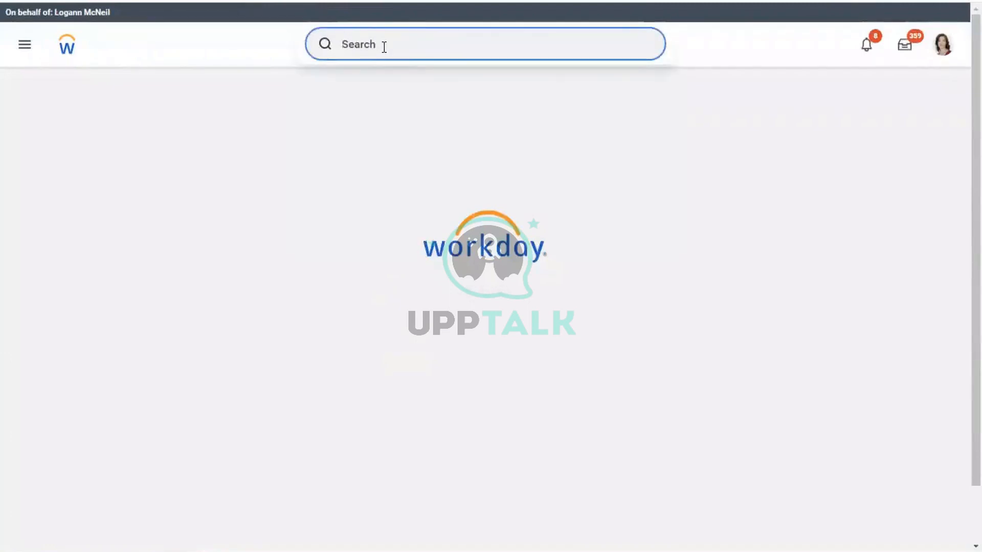
pyautogui.write('STEVE')
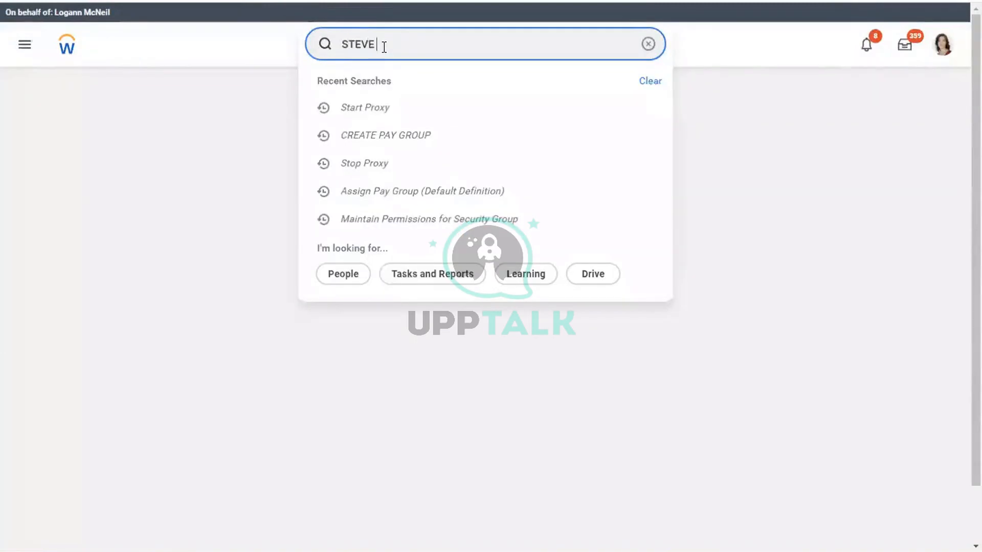
pyautogui.press('Return')
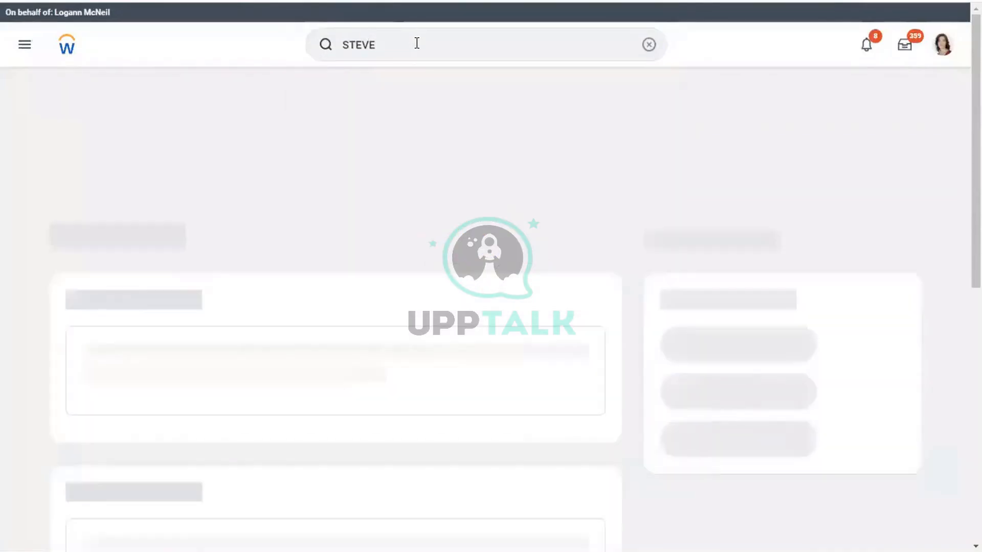
pyautogui.click(416, 43)
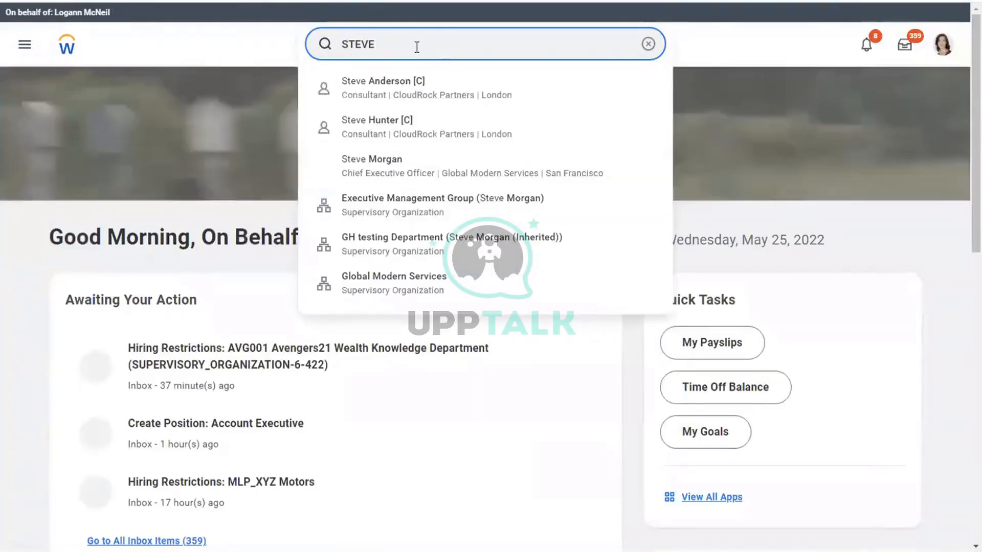
pyautogui.click(375, 163)
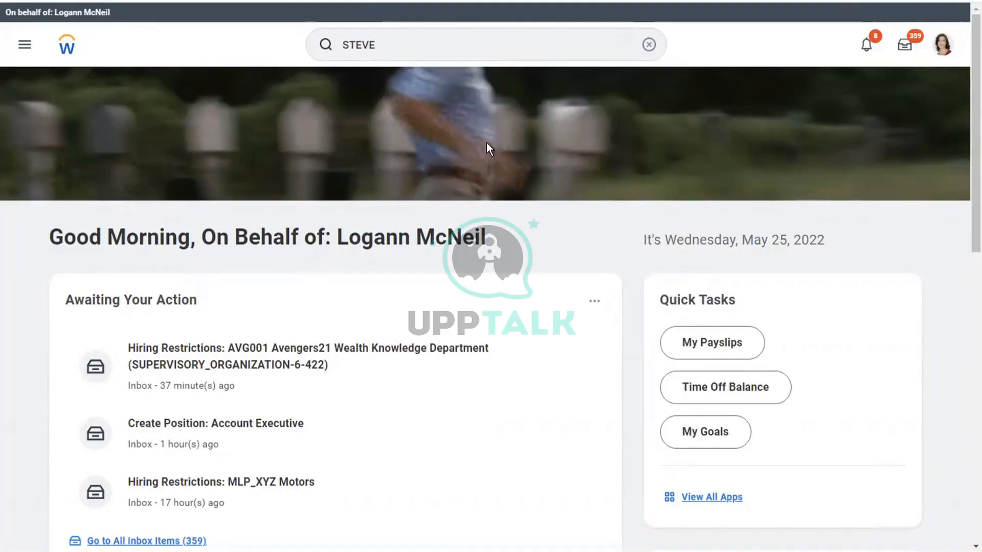
pyautogui.click(381, 36)
pyautogui.click(419, 45)
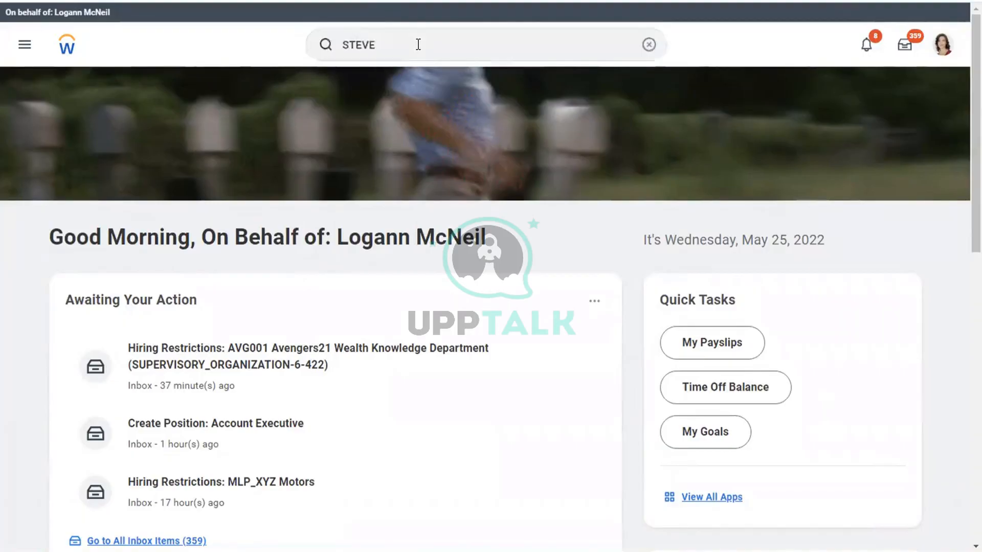
pyautogui.click(419, 45)
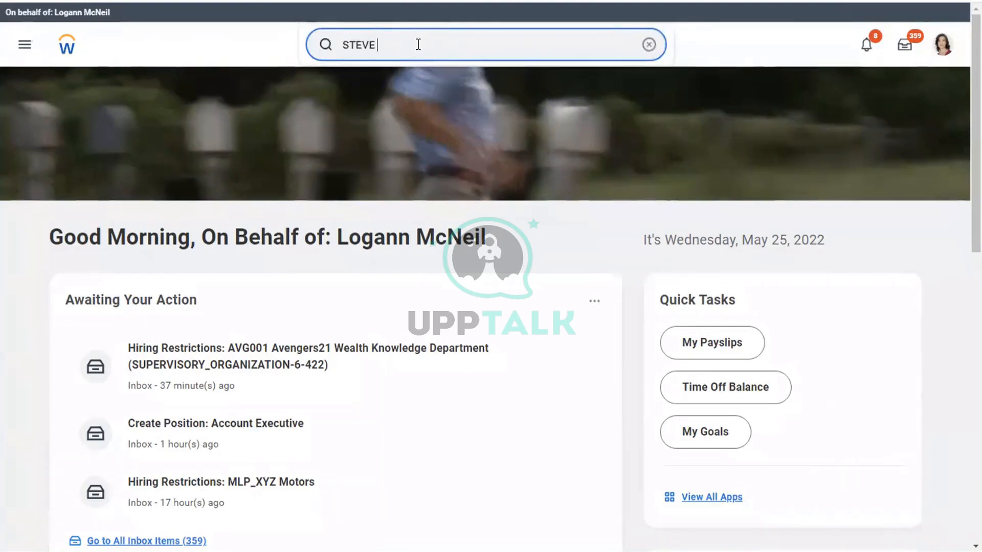
pyautogui.write('MORGAN')
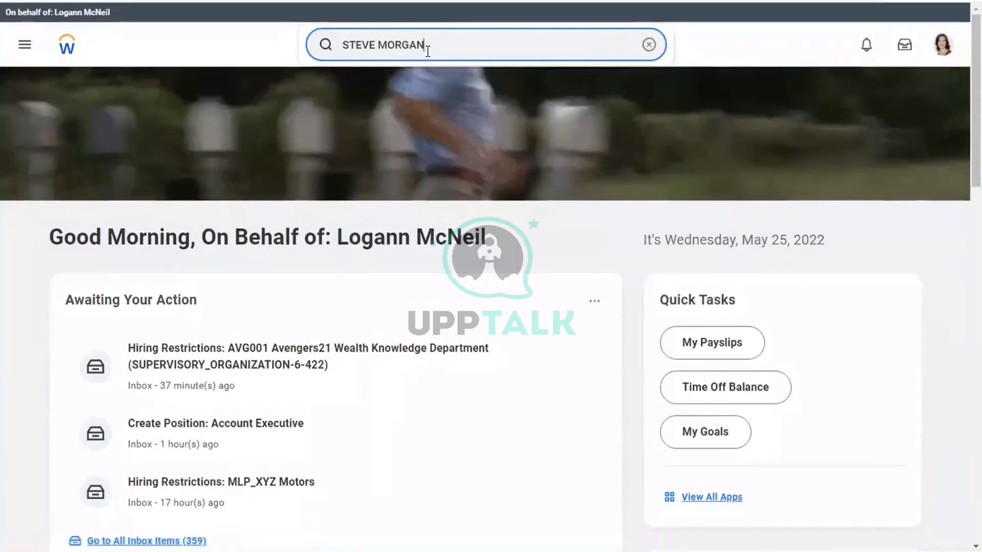
pyautogui.press('Return')
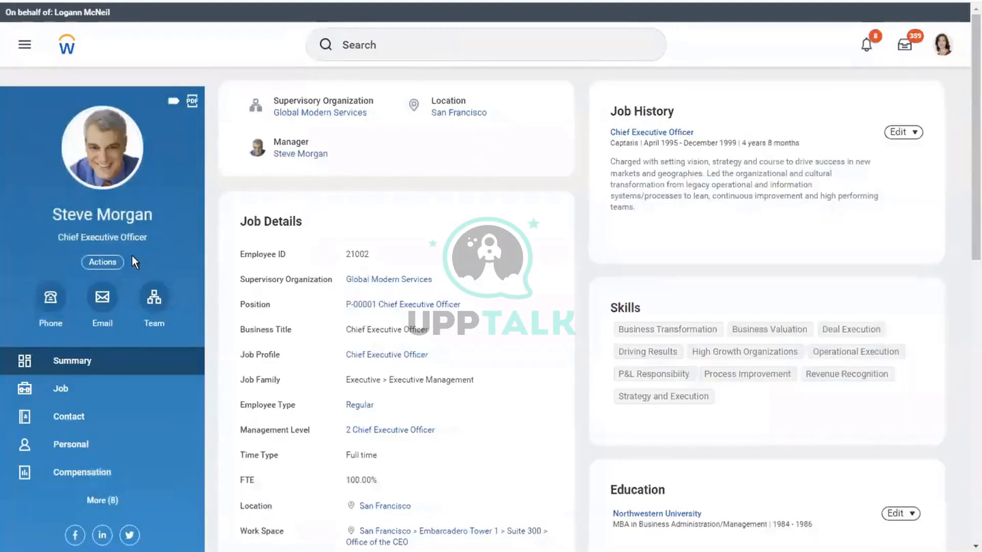
# Step: Open Assign User-Based Groups from the Security Profile actions of the Chief Executive Officer's worker profile
pyautogui.click(101, 263)
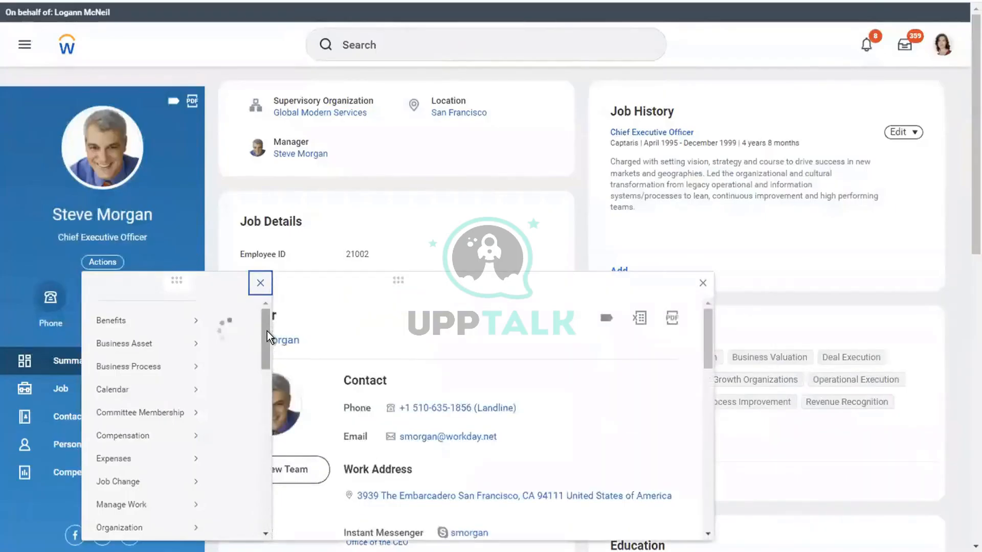
pyautogui.moveTo(267, 332); pyautogui.dragTo(269, 396)
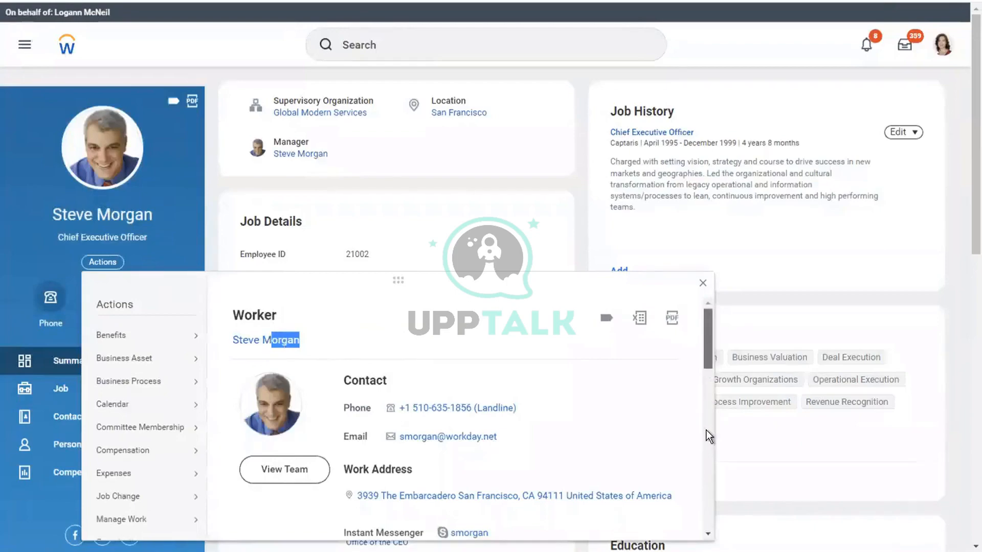
pyautogui.scroll(-5, 707, 432)
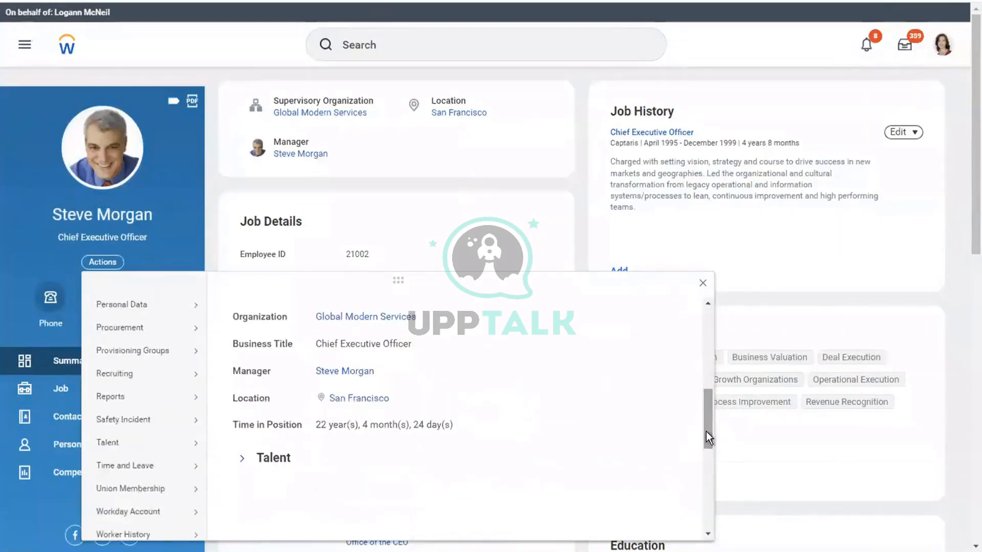
pyautogui.moveTo(706, 432); pyautogui.dragTo(705, 488)
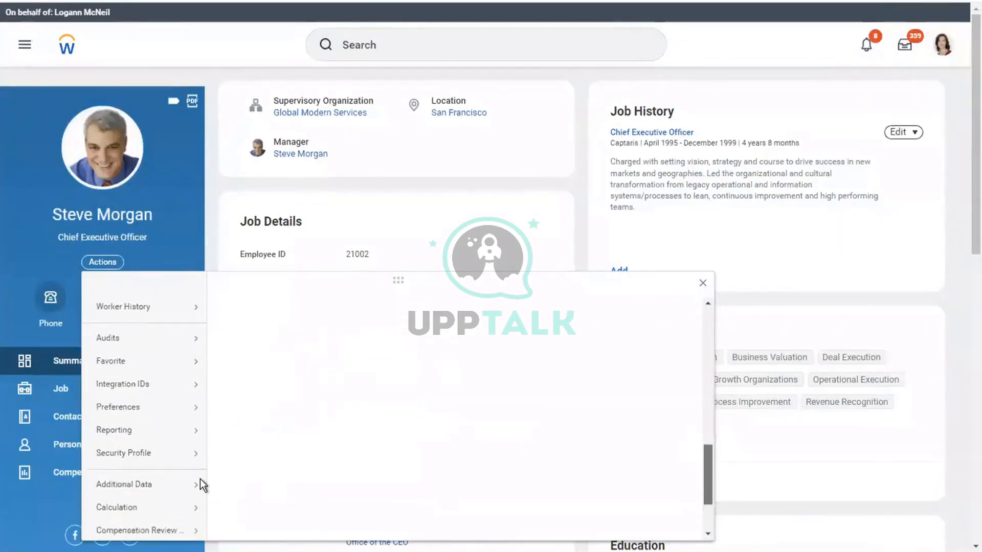
pyautogui.click(109, 473)
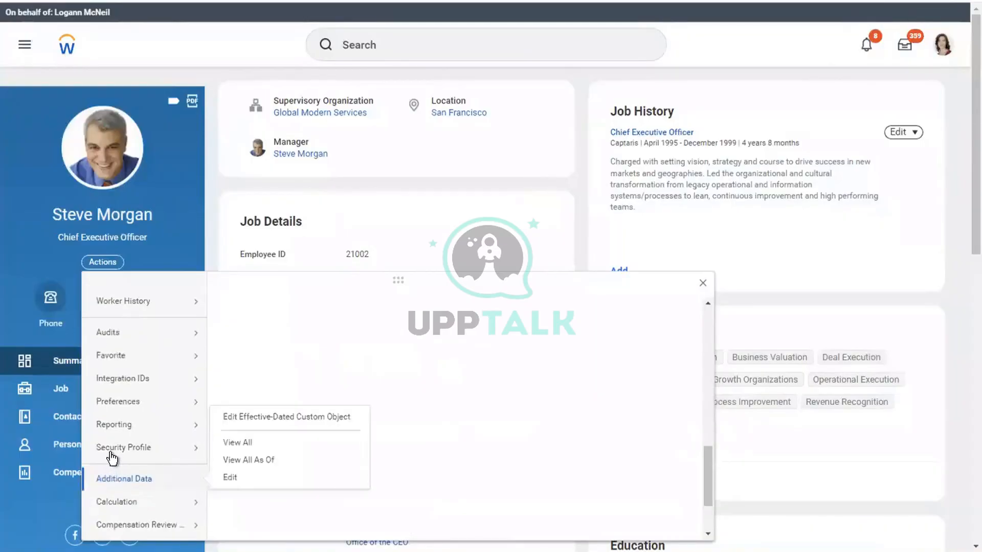
pyautogui.click(125, 455)
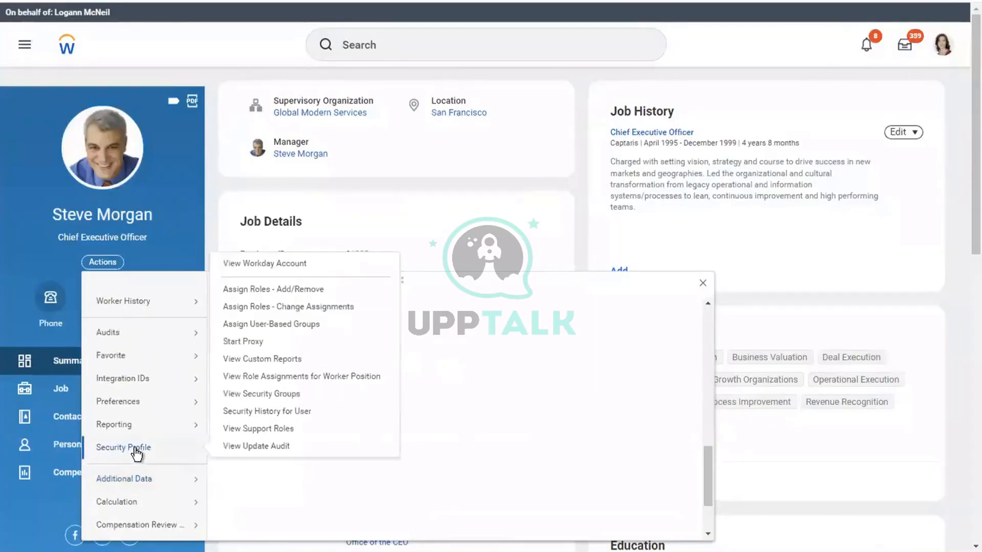
pyautogui.click(286, 325)
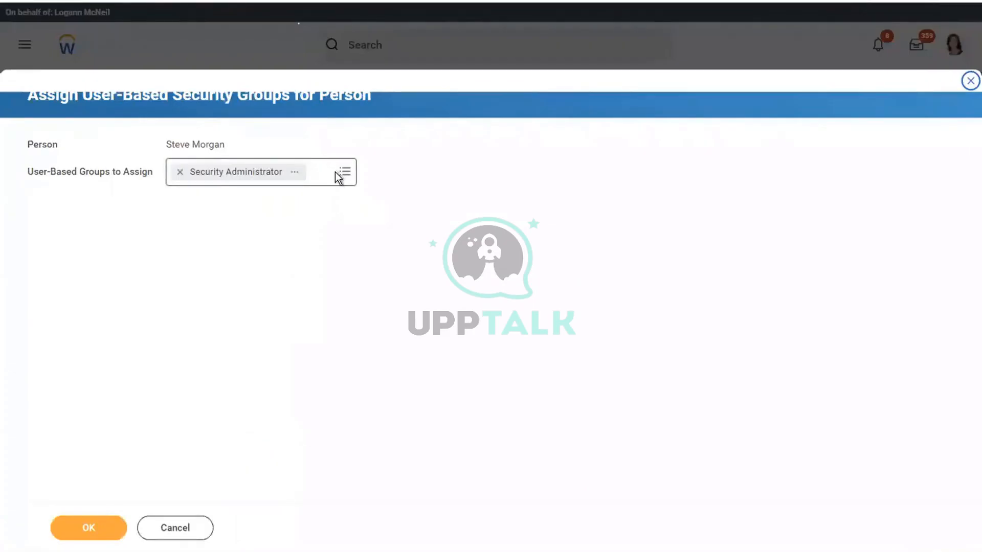
# Step: Find "PAYROLL ADMIN" among the user-based groups, add Payroll Administrator to the worker's assignments, and submit the change
pyautogui.click(338, 171)
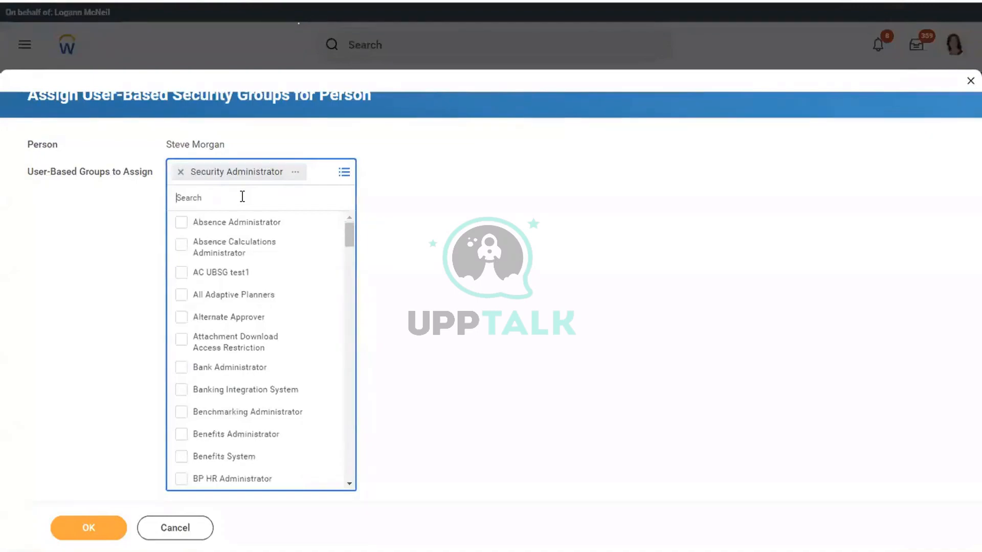
pyautogui.write('PAYROLL ADMIN')
pyautogui.press('Return')
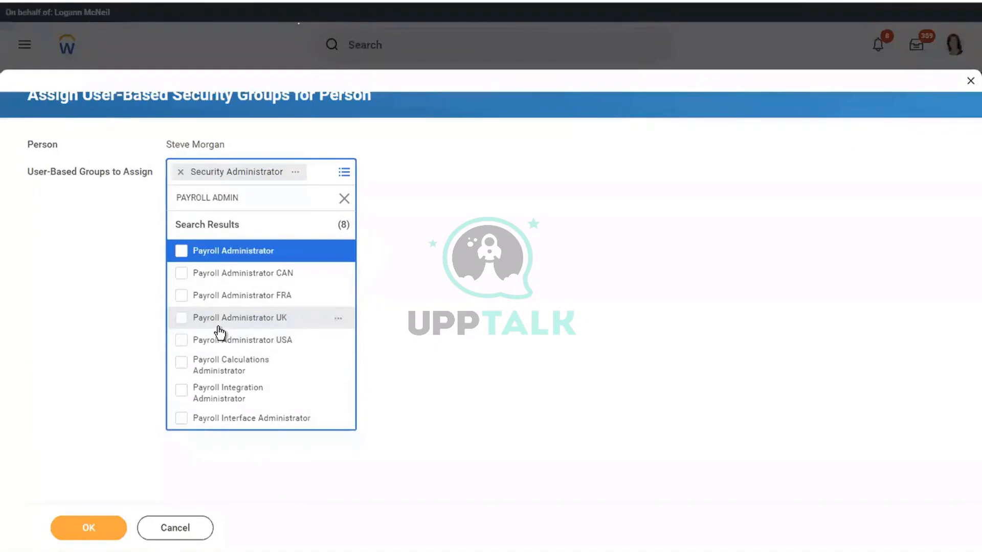
pyautogui.click(182, 251)
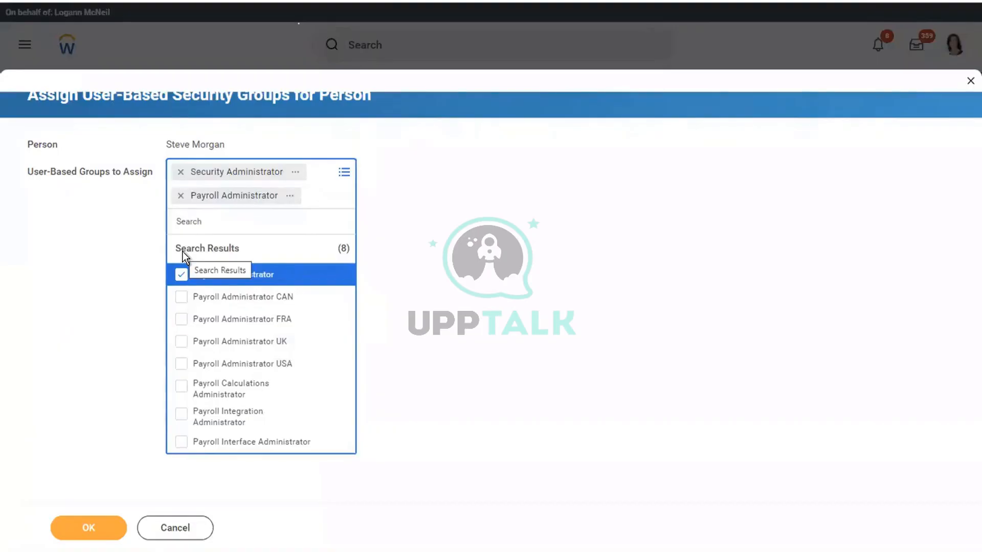
pyautogui.click(82, 527)
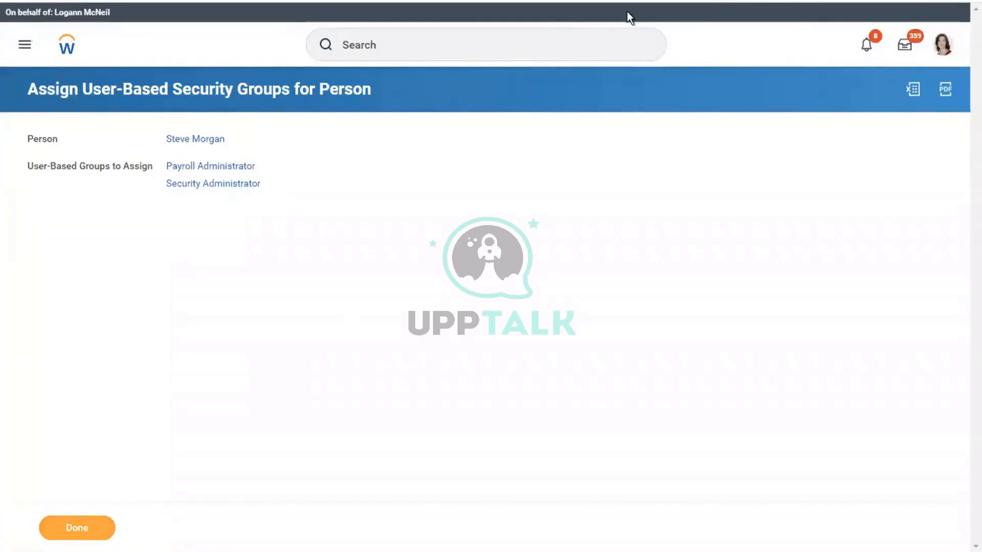
# Step: Find the Stop Proxy task, end the current proxy session, and return to the original account's home page
pyautogui.click(407, 45)
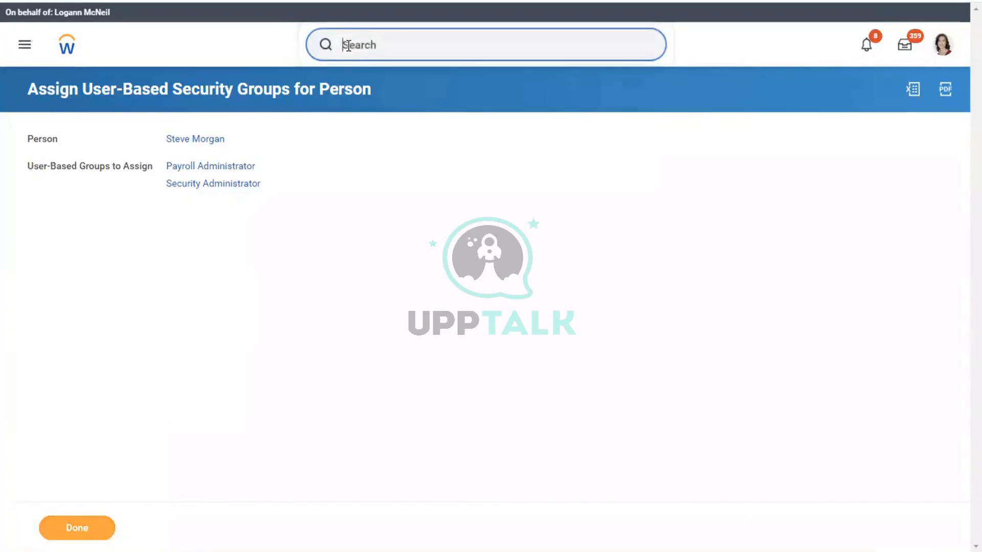
pyautogui.write('STOP')
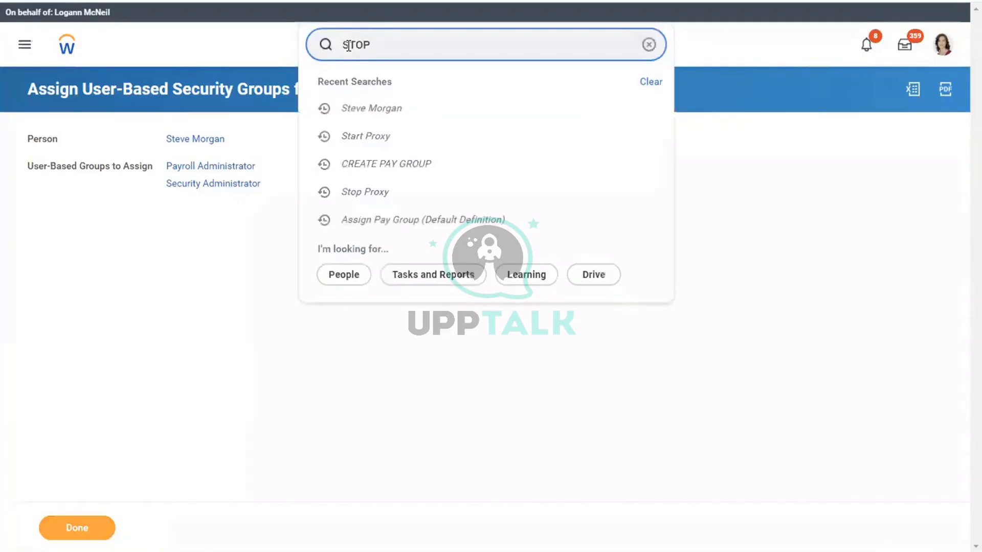
pyautogui.write(' PROXY')
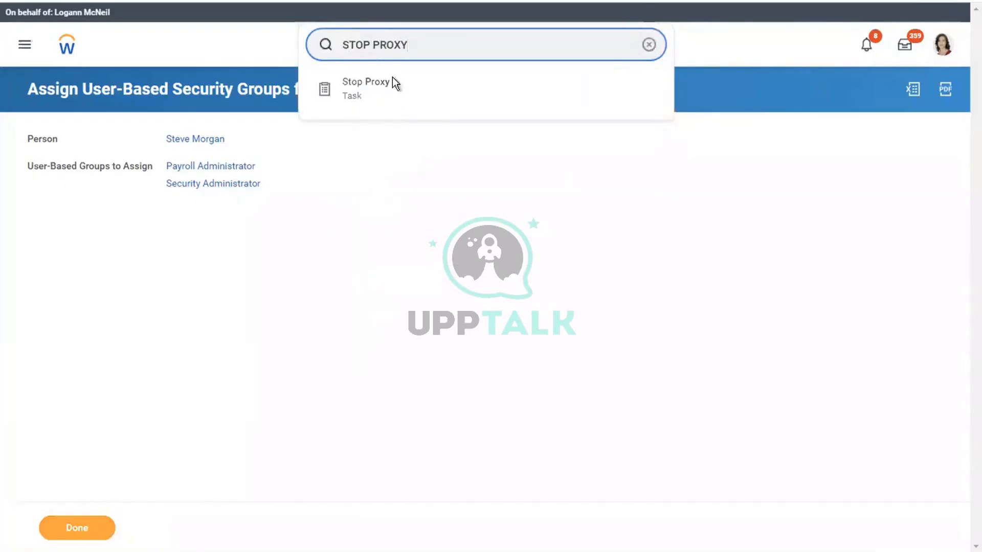
pyautogui.doubleClick(375, 90)
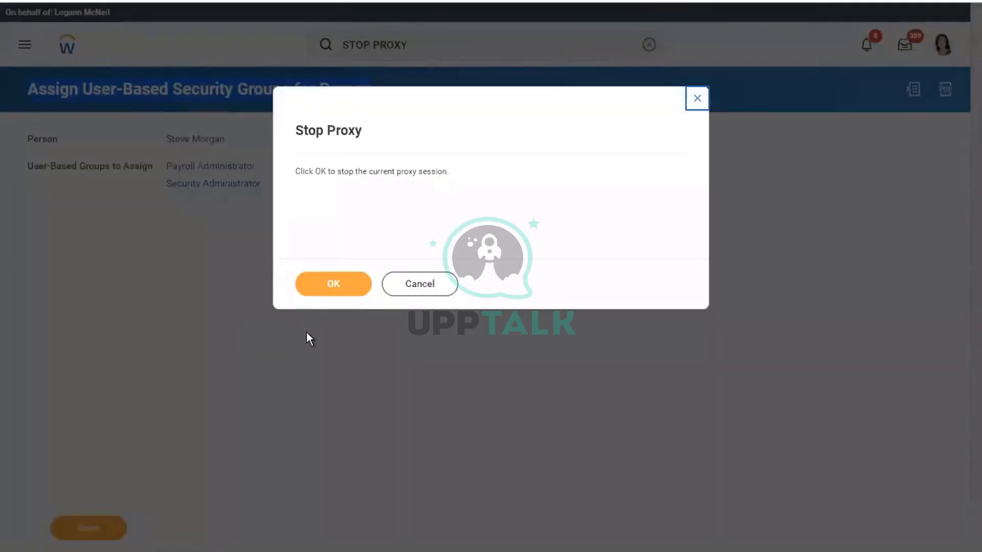
pyautogui.click(315, 285)
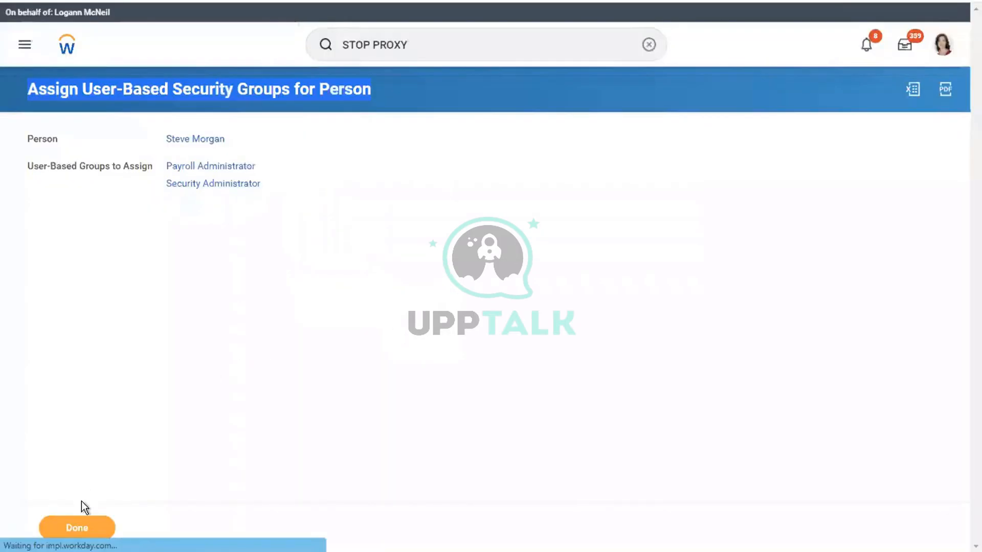
pyautogui.click(72, 527)
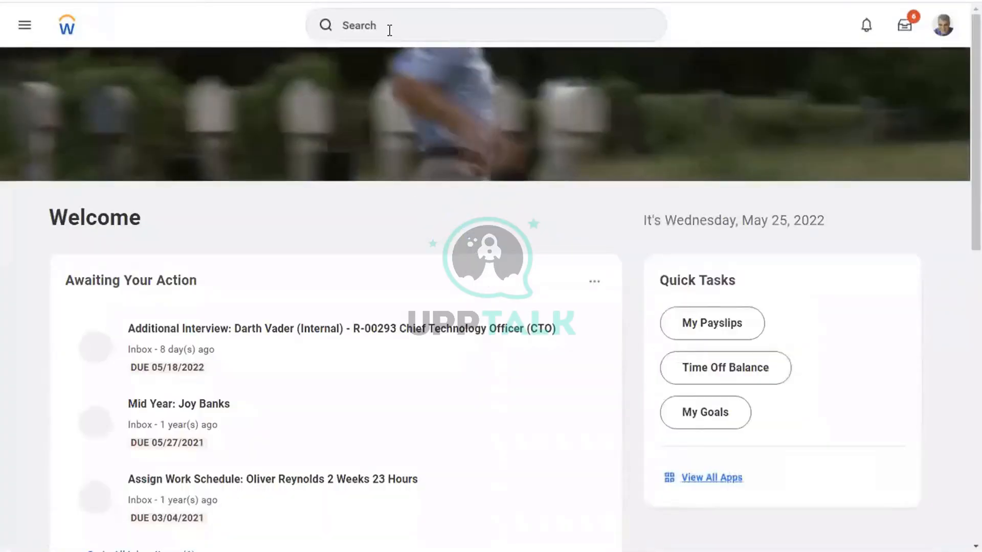
# Step: Search for "CREATE PAY GROUP" from the original account to check its task access with the Payroll Administrator group assigned
pyautogui.click(389, 31)
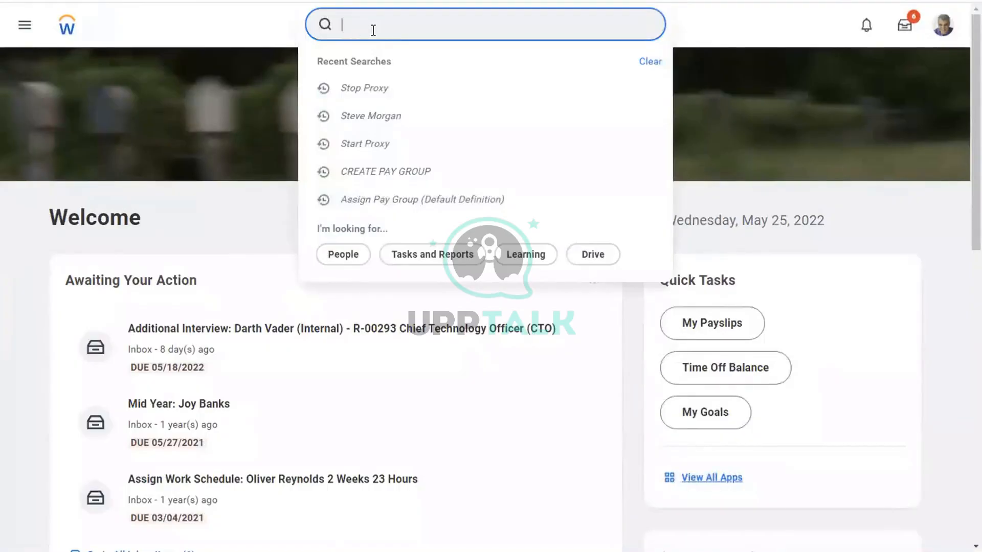
pyautogui.write('CREATE')
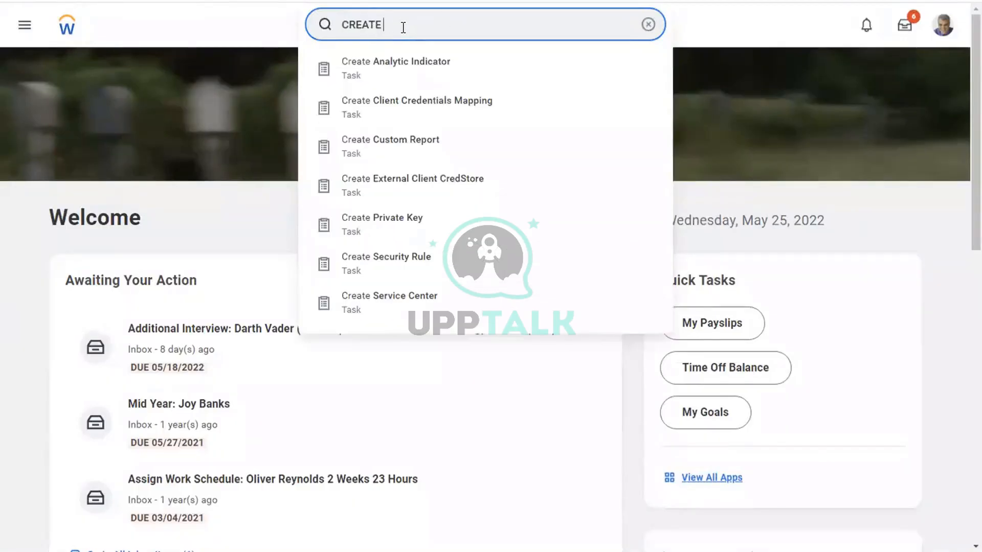
pyautogui.write(' PAY GROUP')
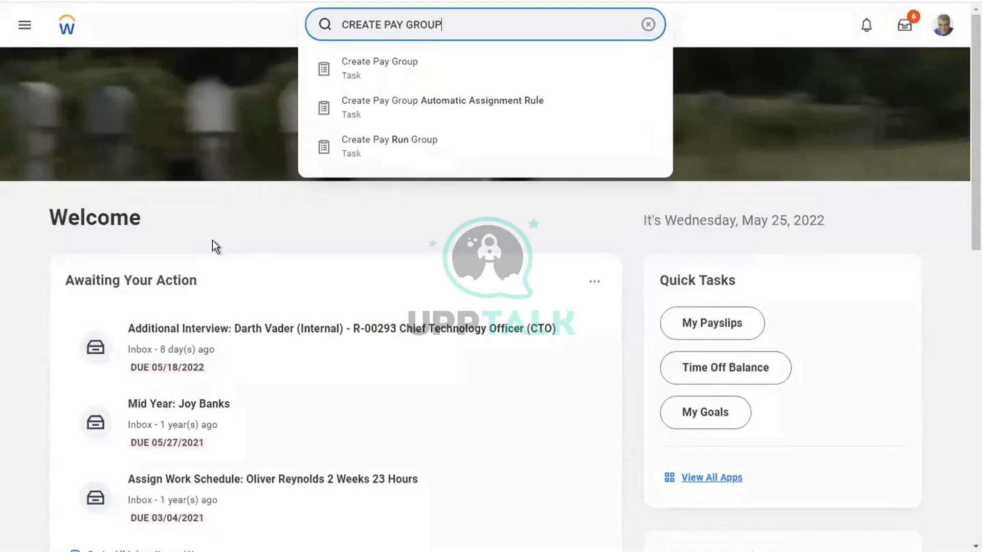
# Step: Search for the business process "BP:REQUEST ONE TIME PAY" from the original account
pyautogui.click(644, 30)
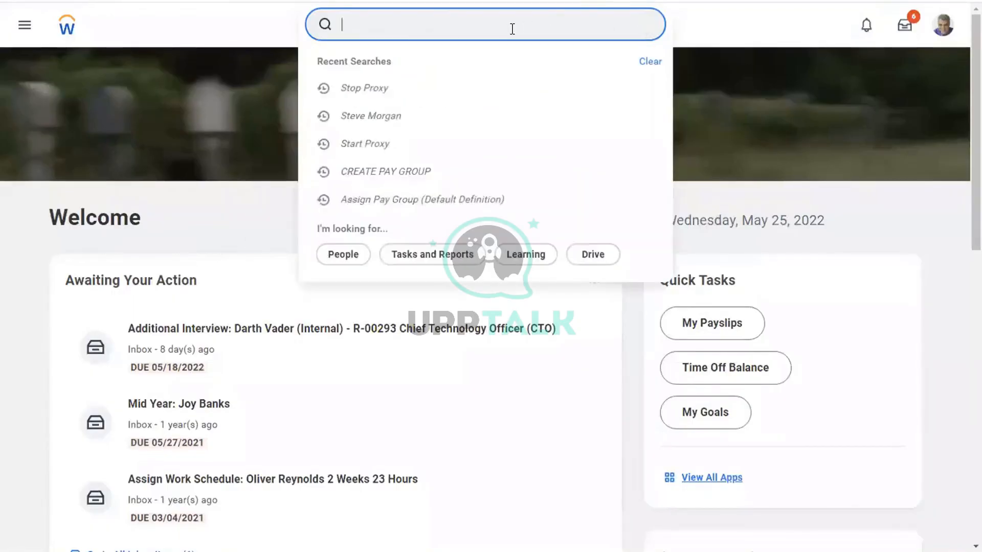
pyautogui.write('BP:REQUEST ONE ')
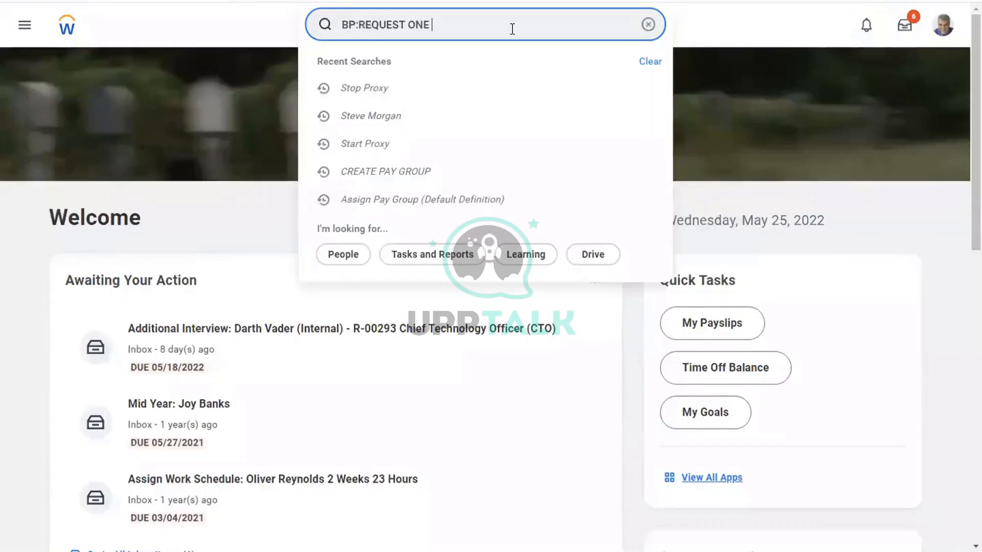
pyautogui.write('TIME PAY')
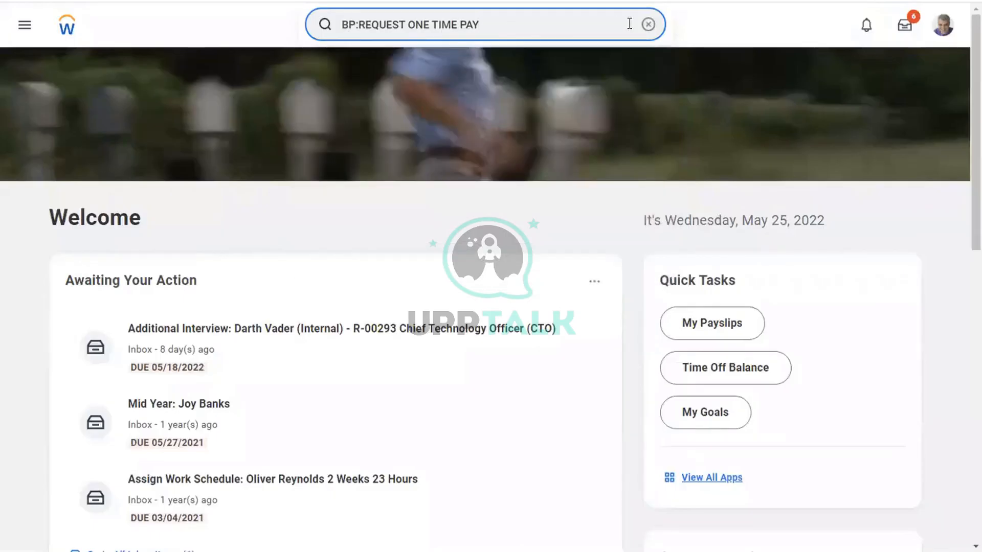
# Step: Replace the search with "START PROXY" and open the Start Proxy task
pyautogui.click(628, 25)
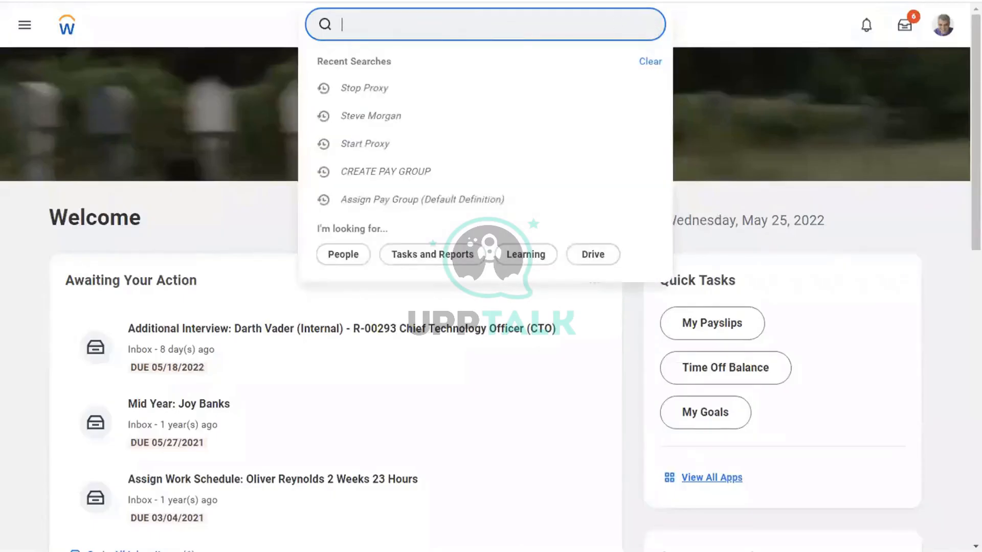
pyautogui.write('START PROXY')
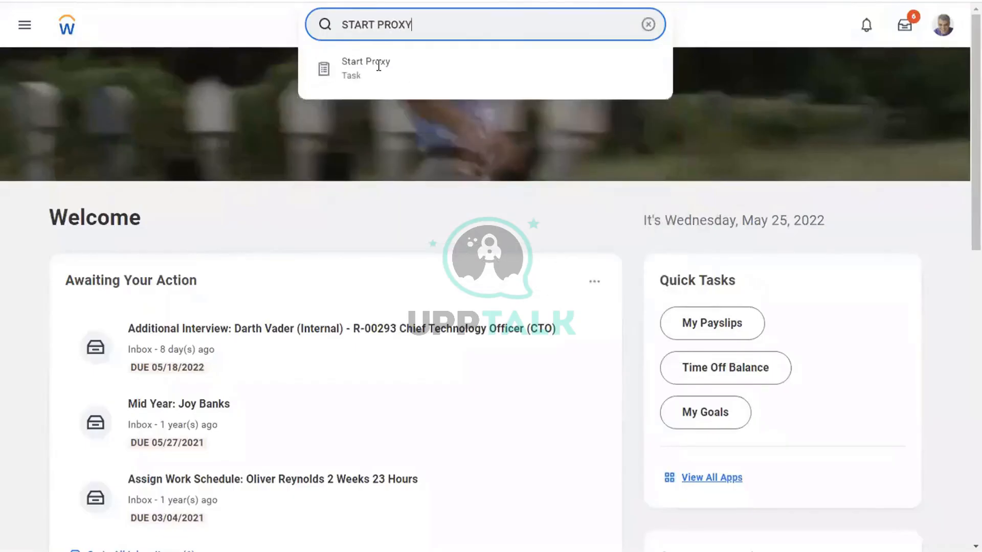
pyautogui.click(404, 67)
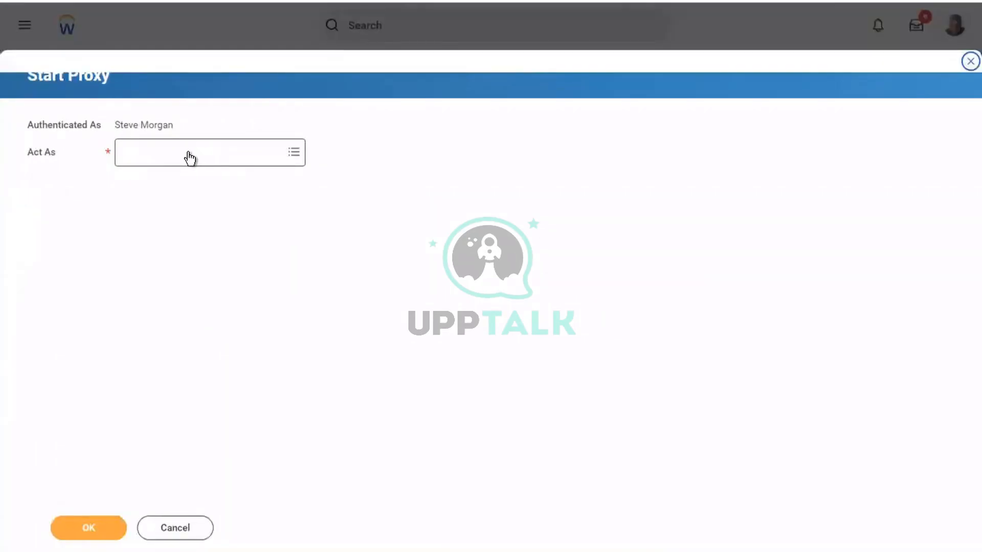
pyautogui.click(163, 151)
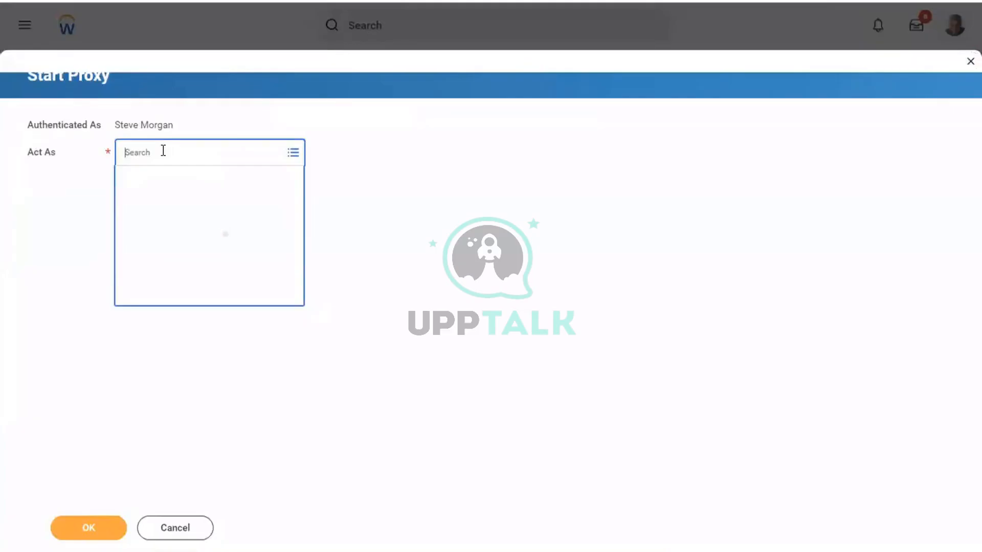
pyautogui.write('LOGANLOGAN MC')
pyautogui.press('Return')
pyautogui.click(213, 149)
pyautogui.press('BackSpace')
pyautogui.write('LOGAN')
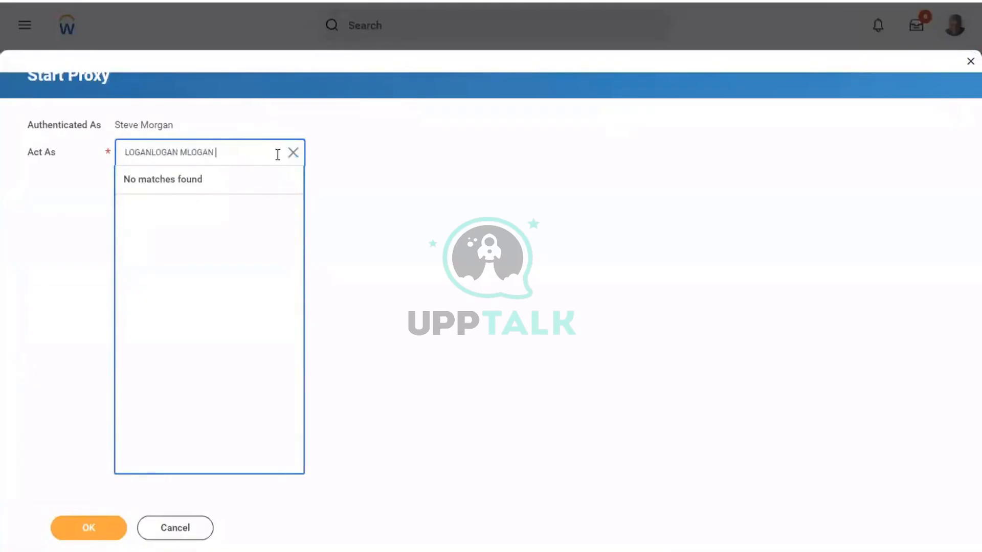
pyautogui.click(292, 152)
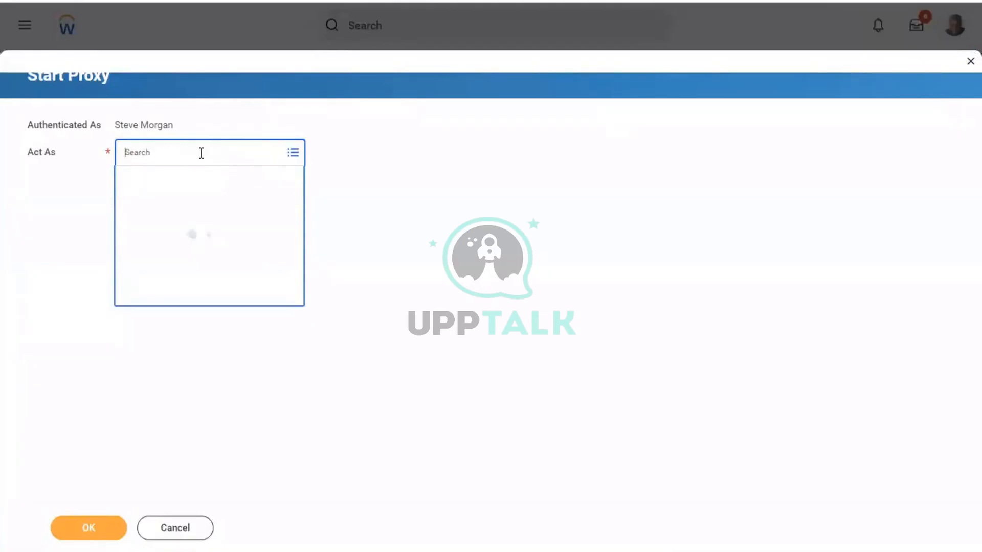
# Step: Find the worker to act as by name in Act As and start the proxy session on their behalf
pyautogui.write('LOGA')
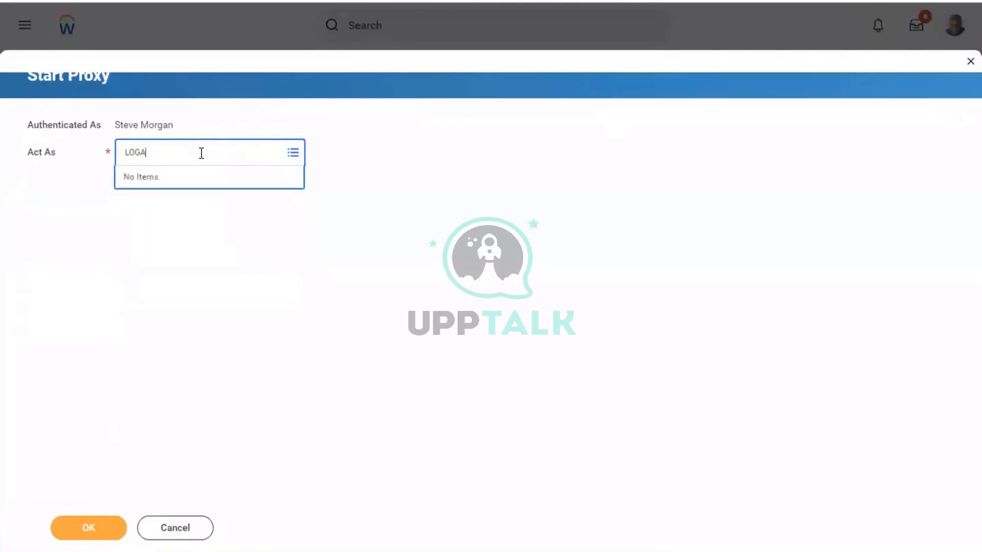
pyautogui.write('N MC')
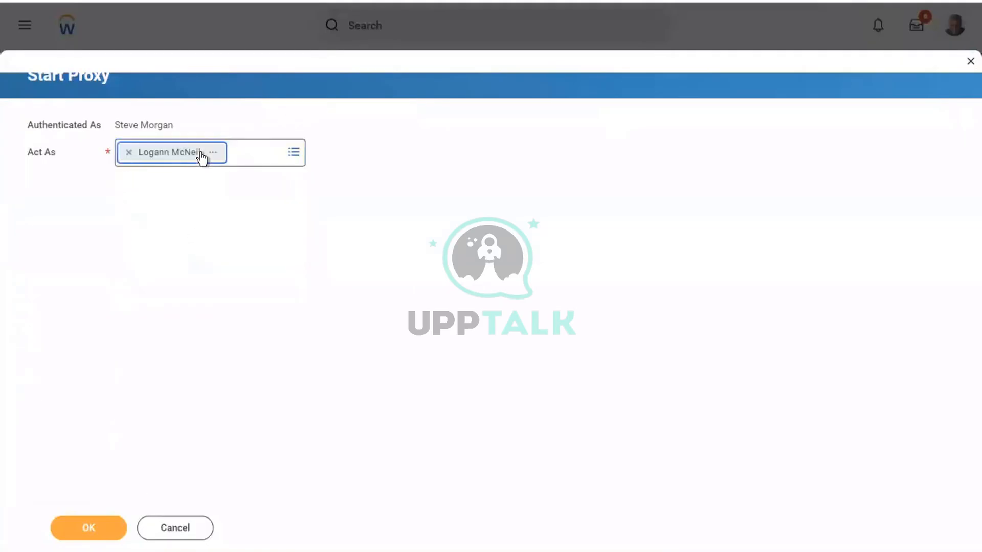
pyautogui.click(90, 529)
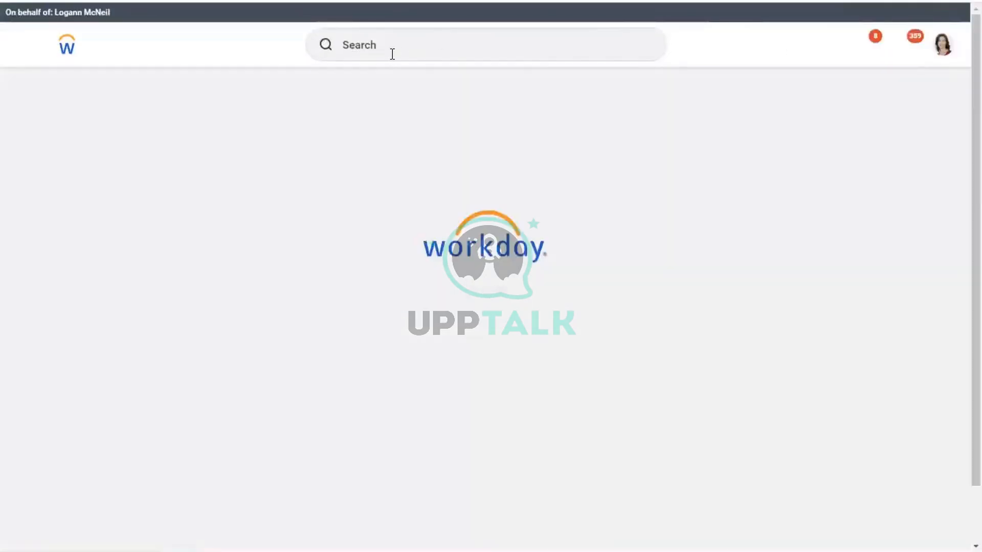
# Step: Search for "BP:REQUEST ONE TIME PAY" in the proxy session and open the Request One-Time Payment (Default Definition) business process
pyautogui.click(364, 44)
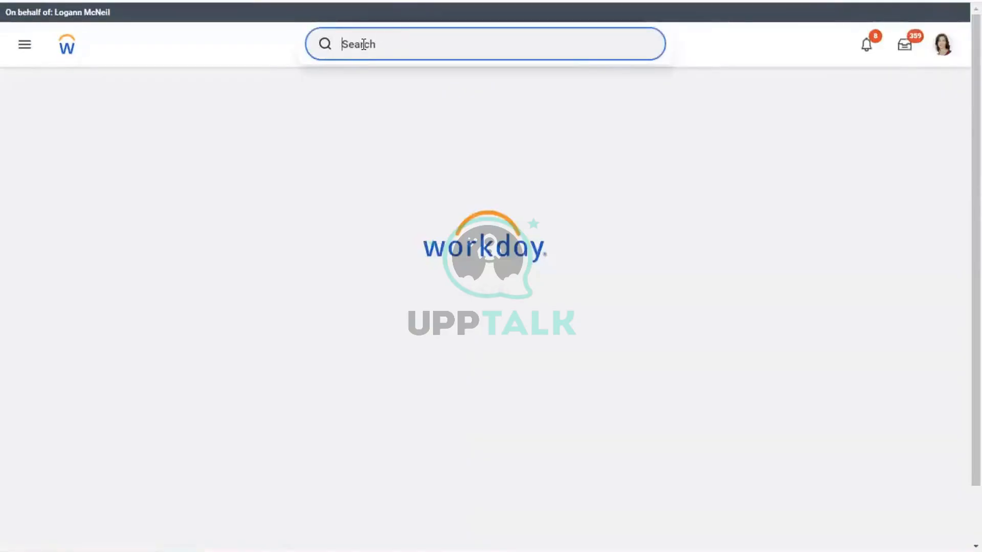
pyautogui.write('BP:')
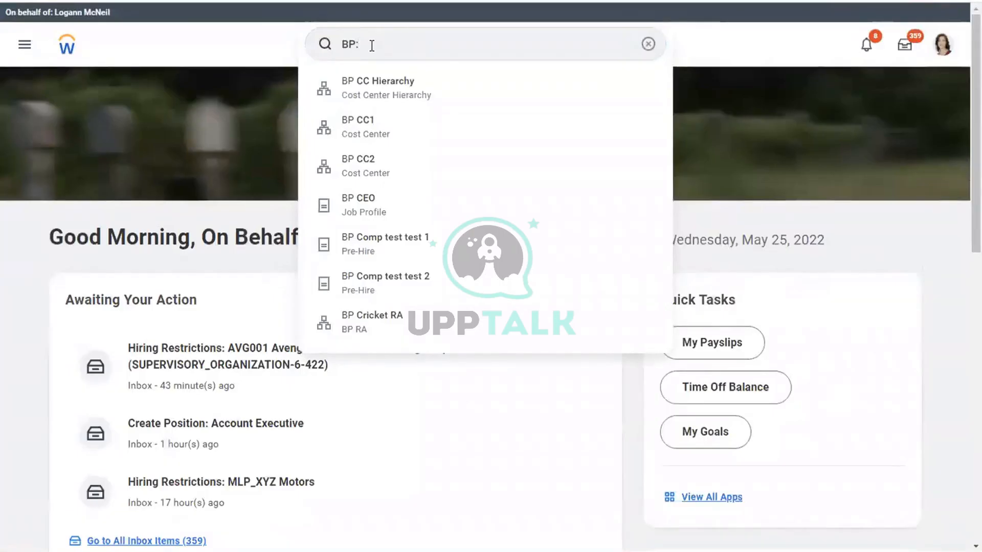
pyautogui.scroll(-10, 371, 47)
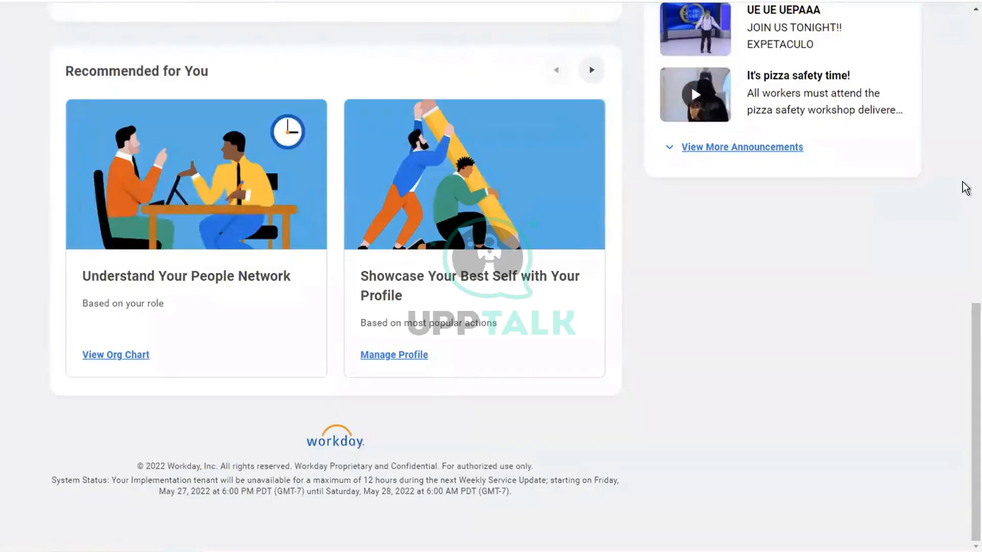
pyautogui.scroll(1, 966, 139)
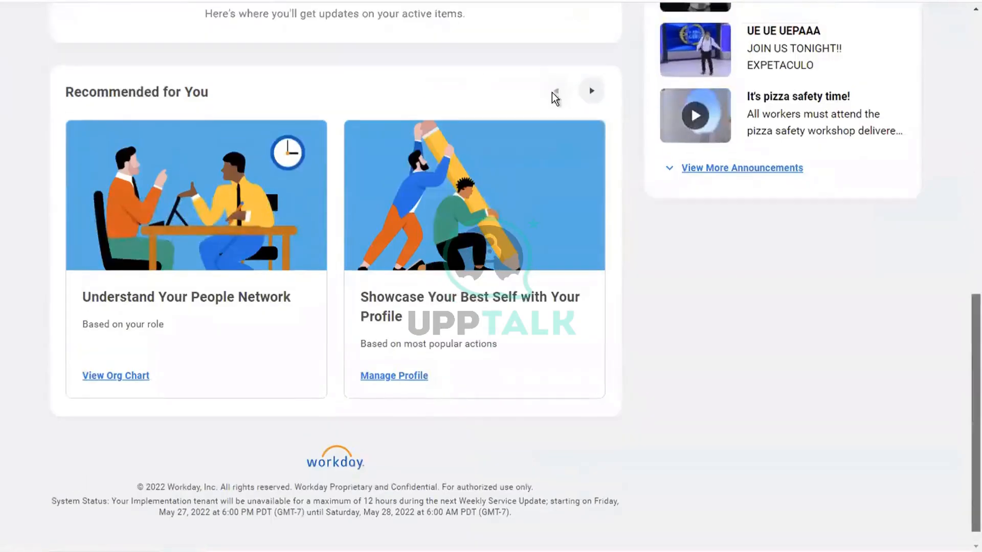
pyautogui.scroll(10, 512, 72)
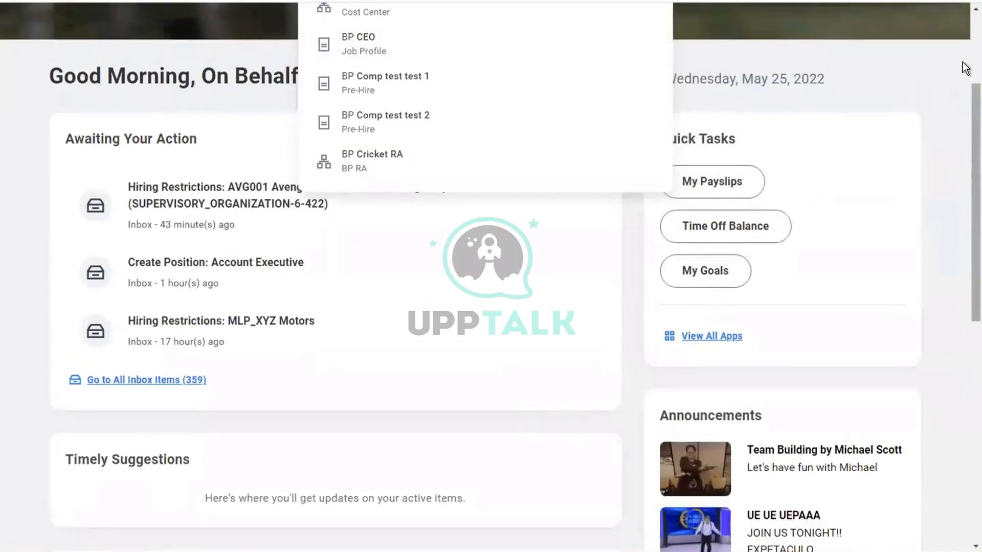
pyautogui.scroll(3, 964, 65)
pyautogui.click(399, 37)
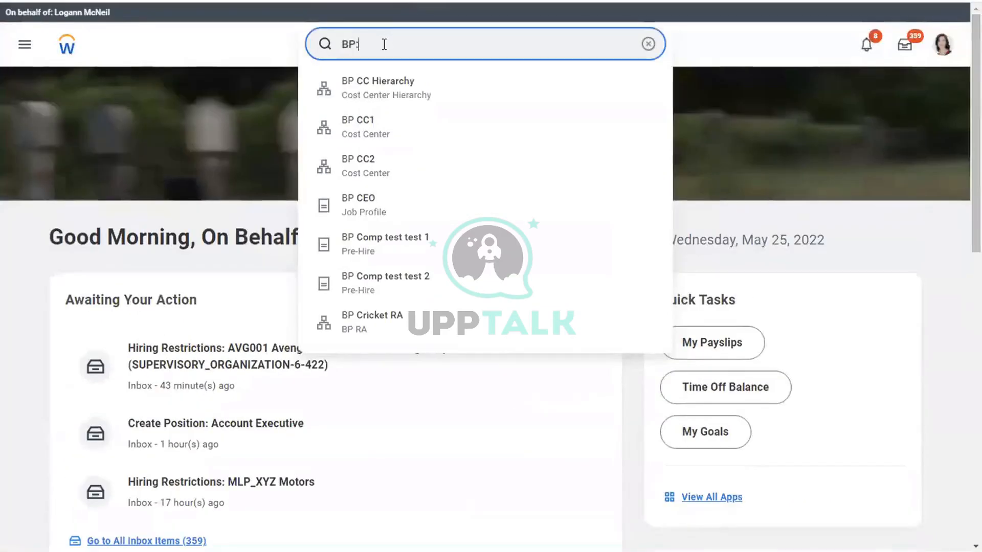
pyautogui.write('REQUEST ')
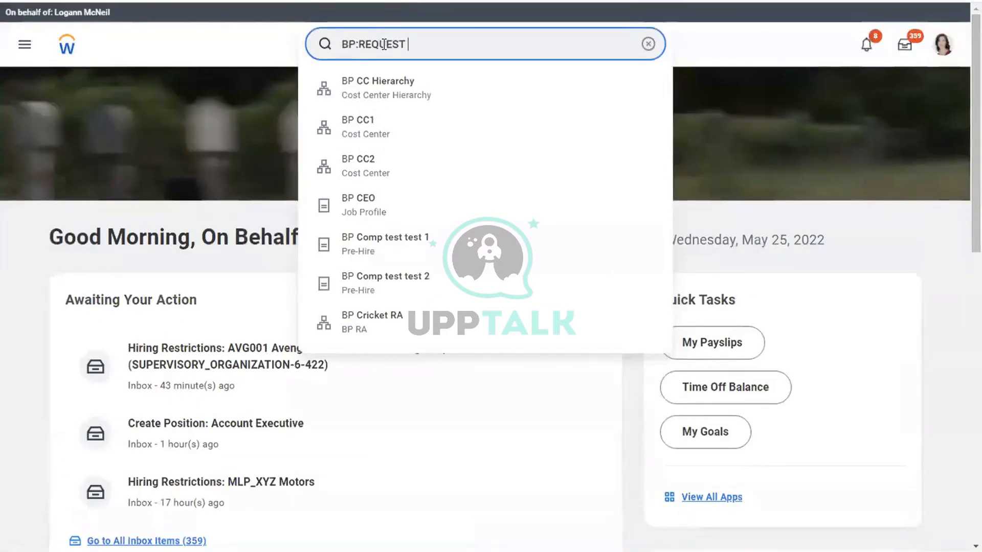
pyautogui.write('ONE TIME PAY')
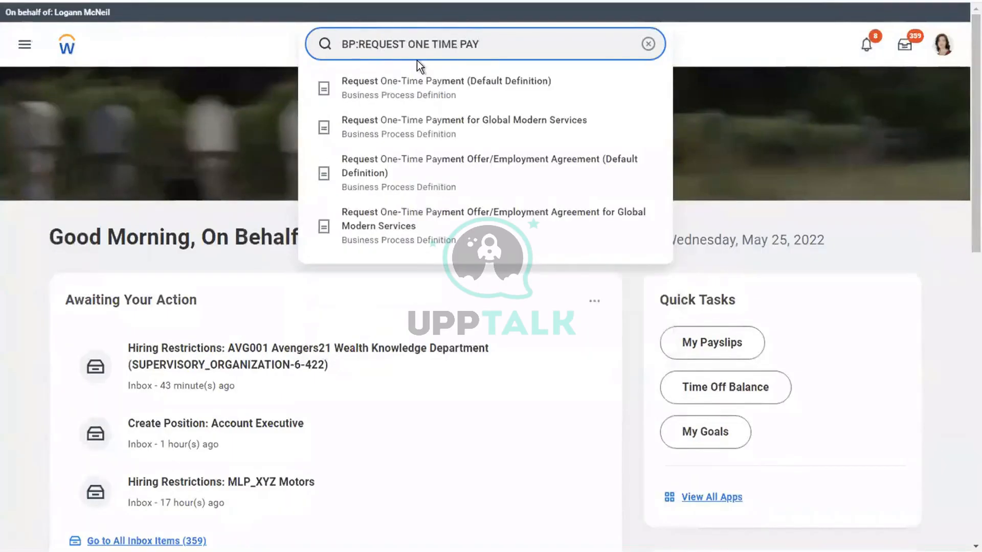
pyautogui.click(420, 94)
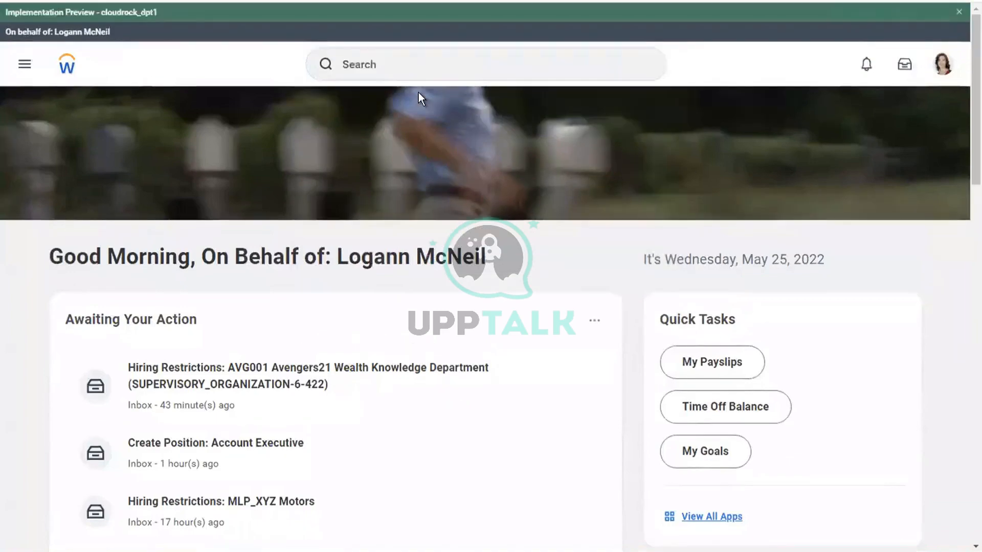
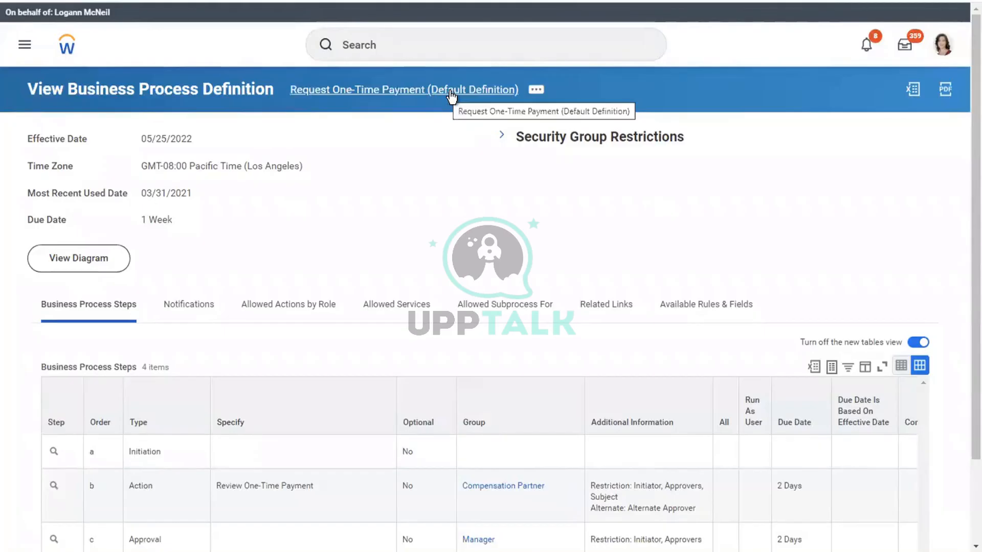
# Step: Search for "BP:REQUEST ONE TIME" from the business process definition page
pyautogui.click(378, 43)
pyautogui.write('BP:')
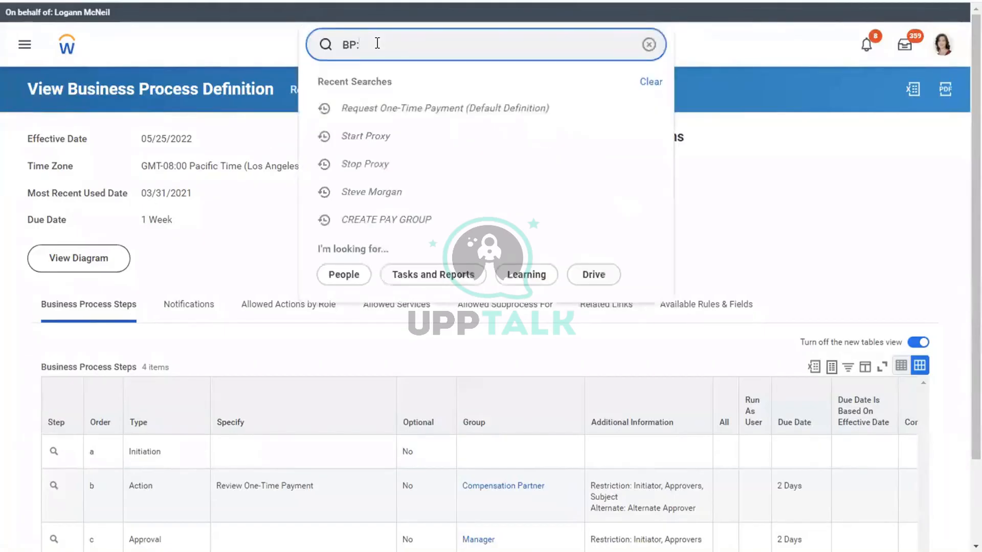
pyautogui.write('REQUEST')
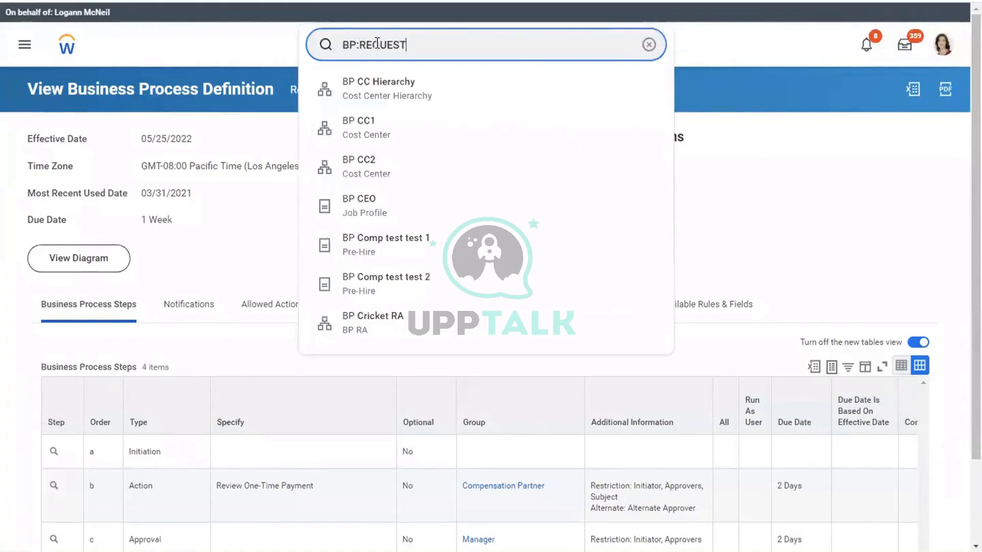
pyautogui.write(' ONE TIME')
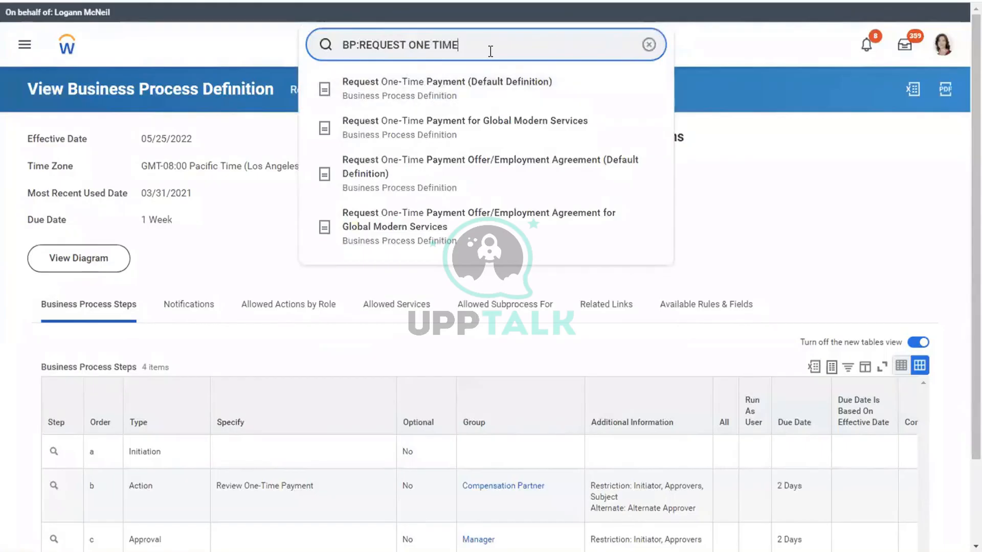
pyautogui.press('Return')
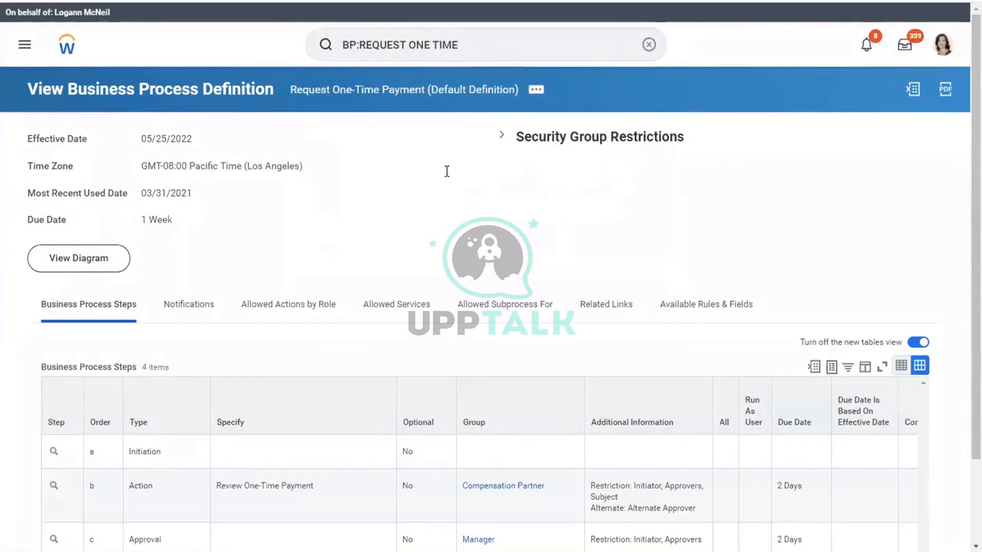